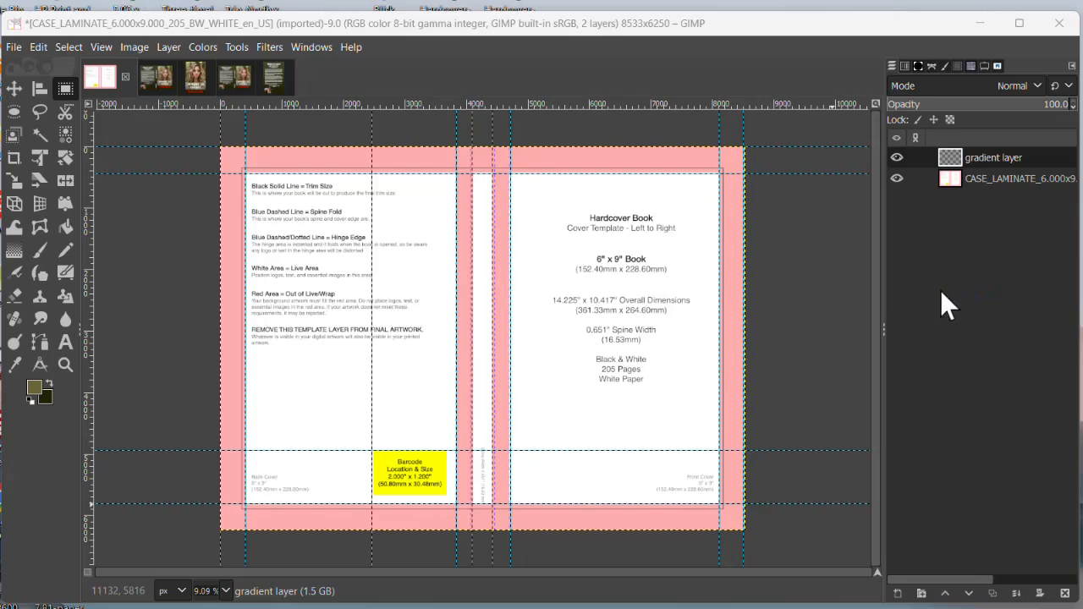
# - Look through the open e-book front cover and back-cover-only images, ending on the full Lucia-Paperback wrap
pyautogui.click(190, 80)
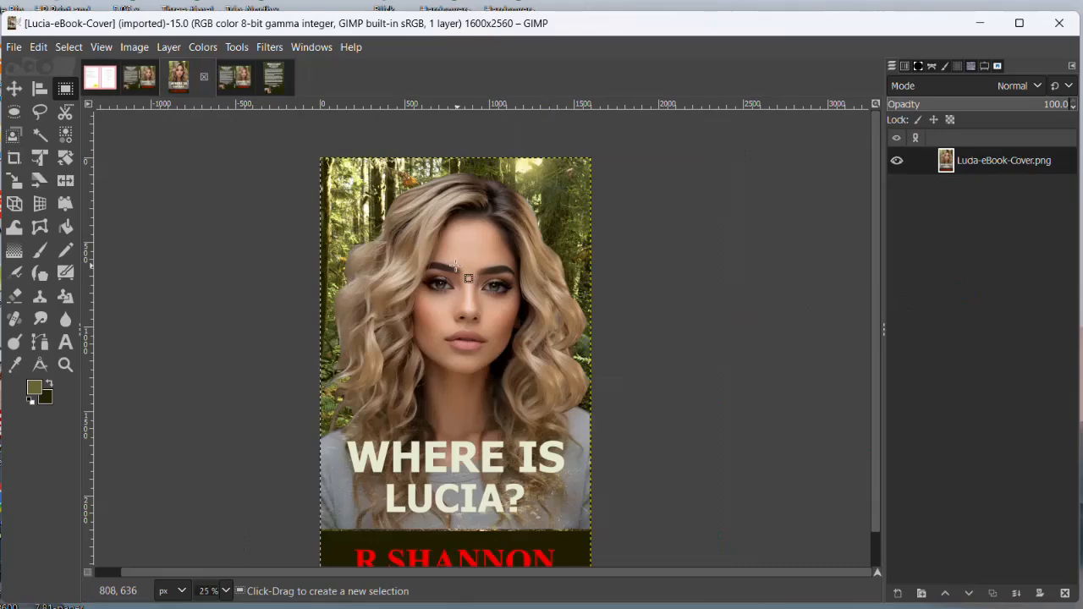
pyautogui.click(279, 77)
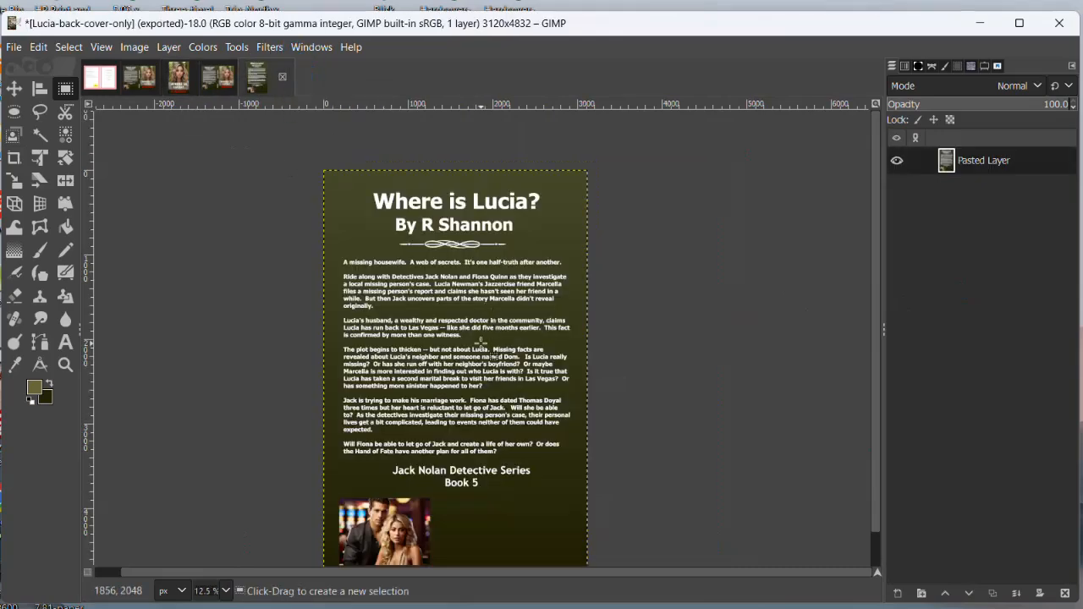
pyautogui.click(222, 78)
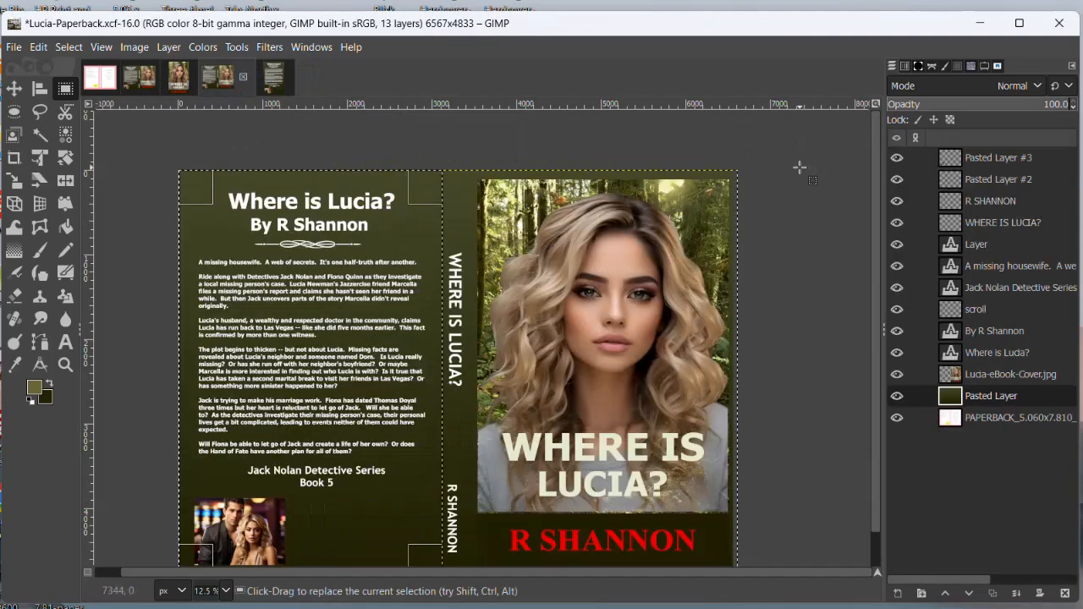
pyautogui.scroll(-1, 800, 168)
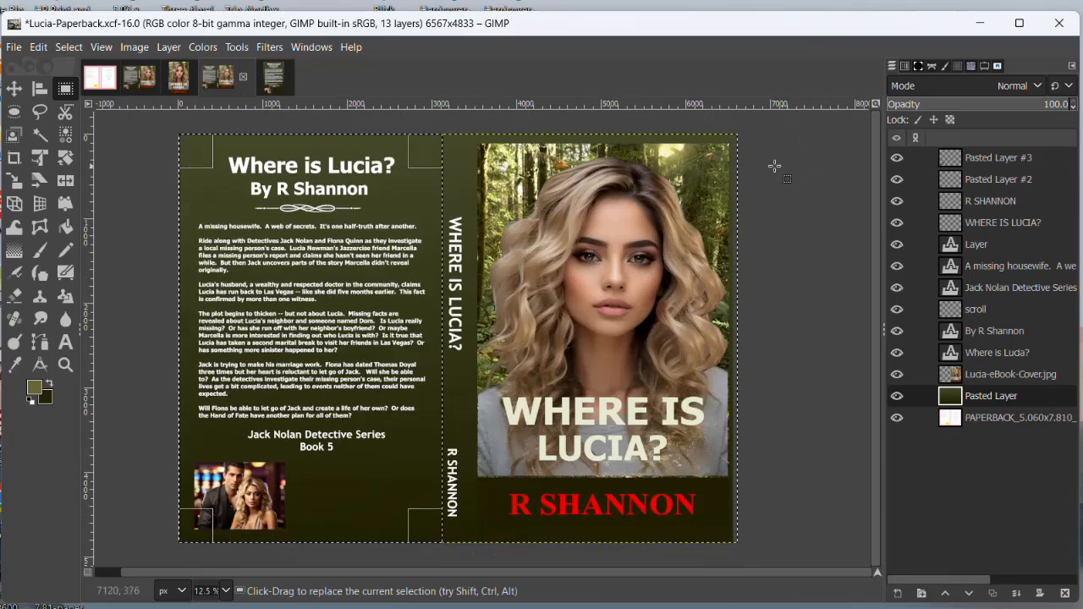
# - Show the guides over the paperback wrap, hide them again, and clear the existing selection
pyautogui.click(100, 46)
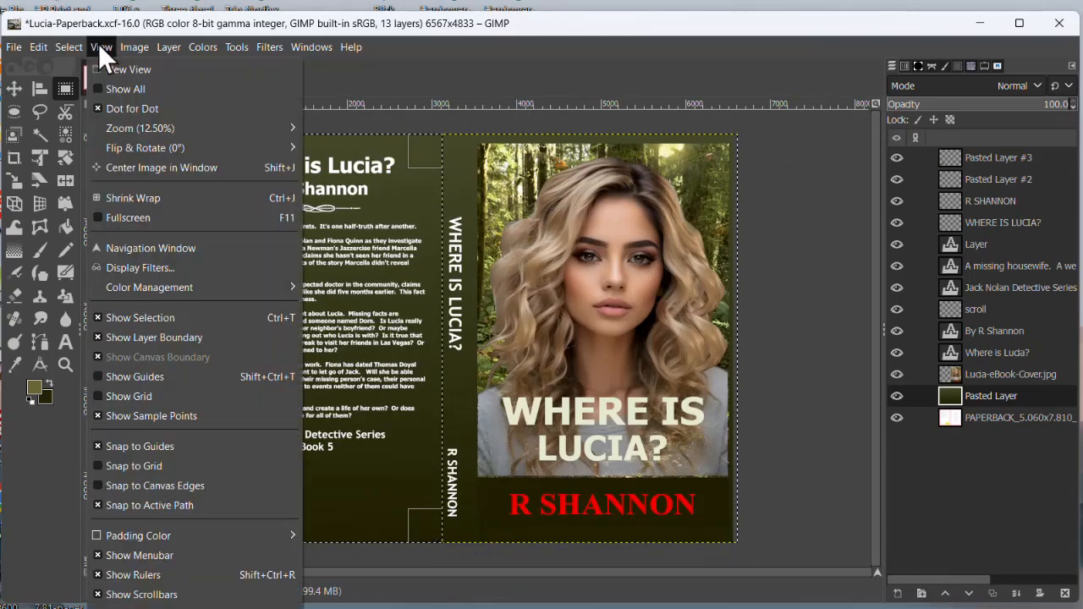
pyautogui.click(101, 379)
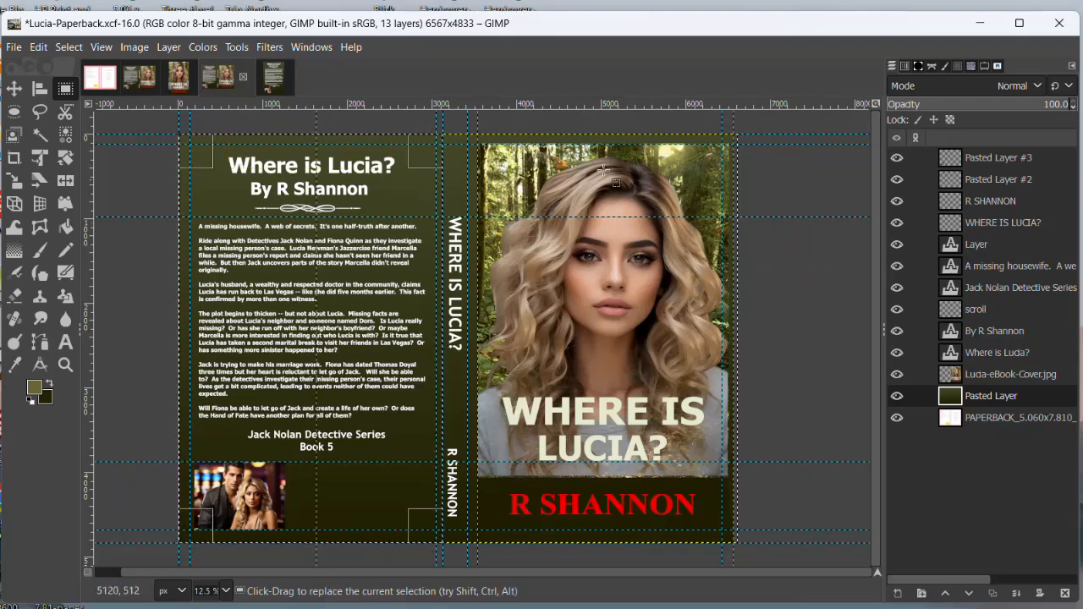
pyautogui.click(100, 47)
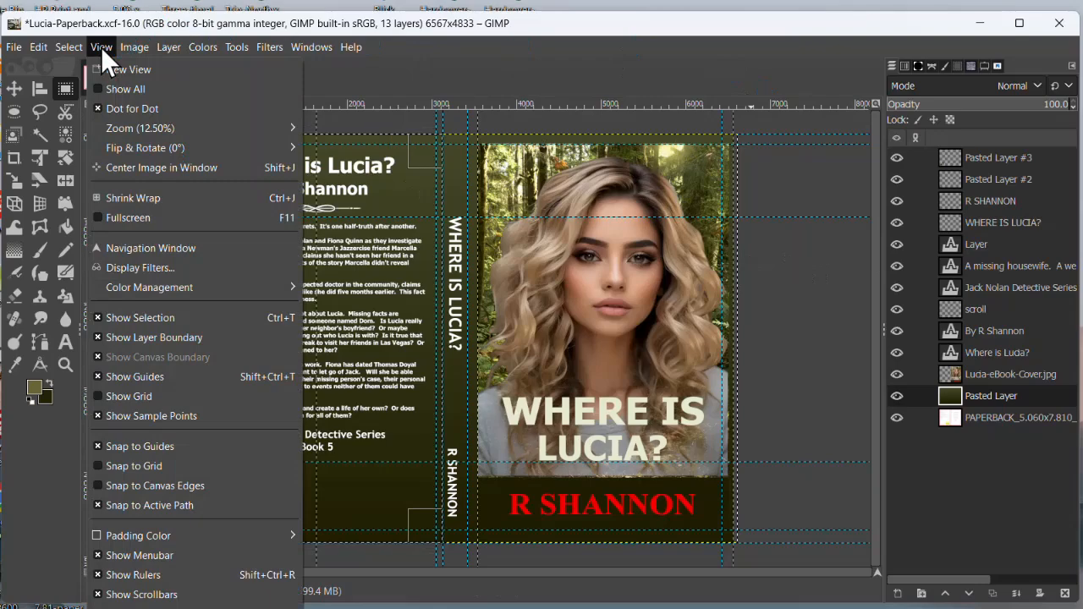
pyautogui.click(110, 377)
pyautogui.click(792, 219)
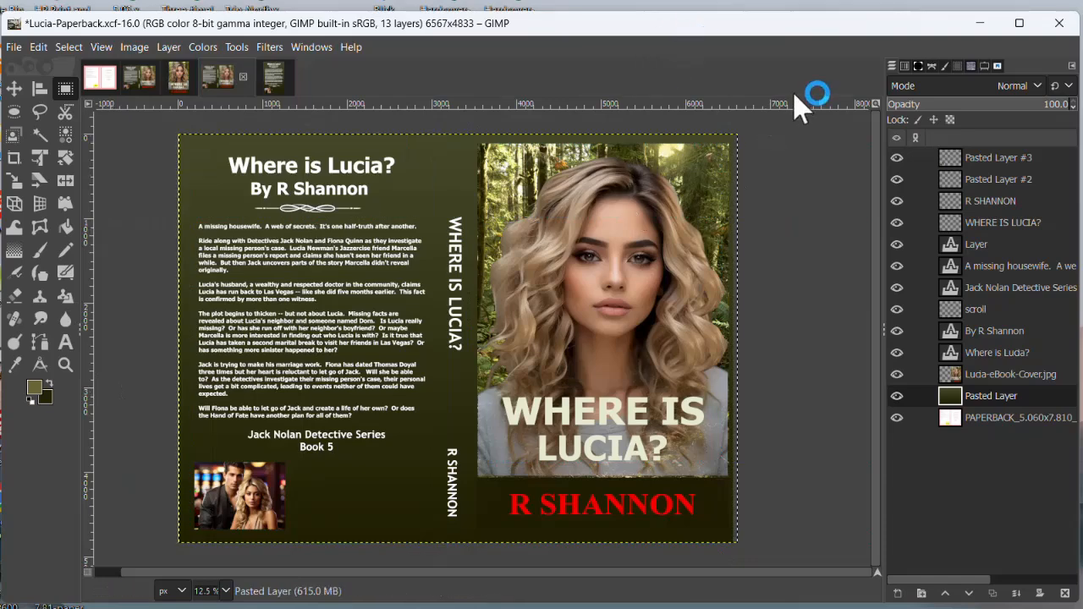
# - Select the paperback's back cover area, 3120 × 4832 px, and copy everything visible inside it
pyautogui.click(65, 87)
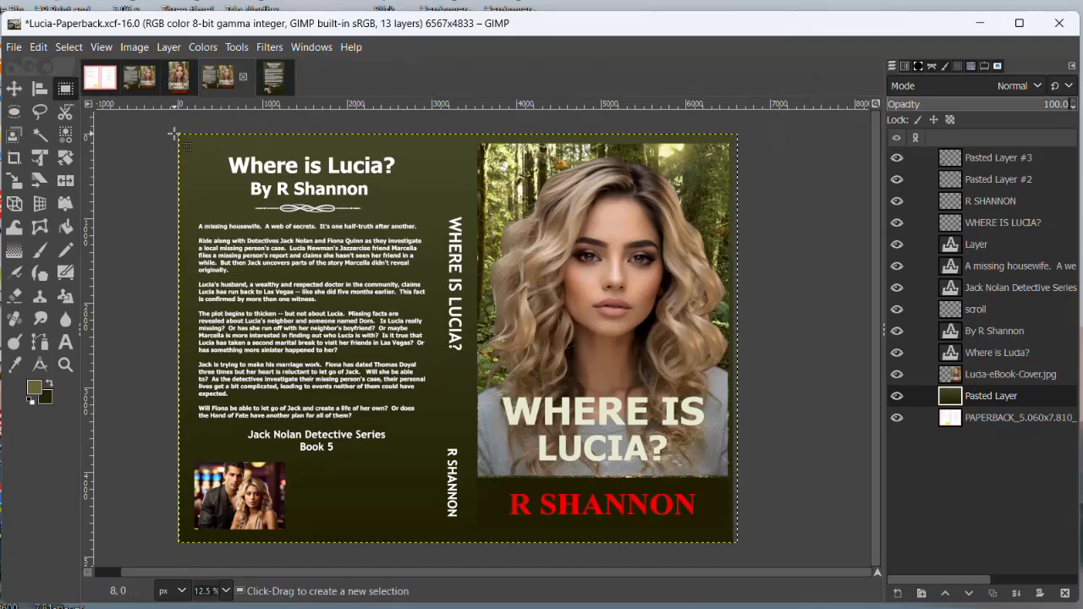
pyautogui.moveTo(178, 134); pyautogui.dragTo(440, 544)
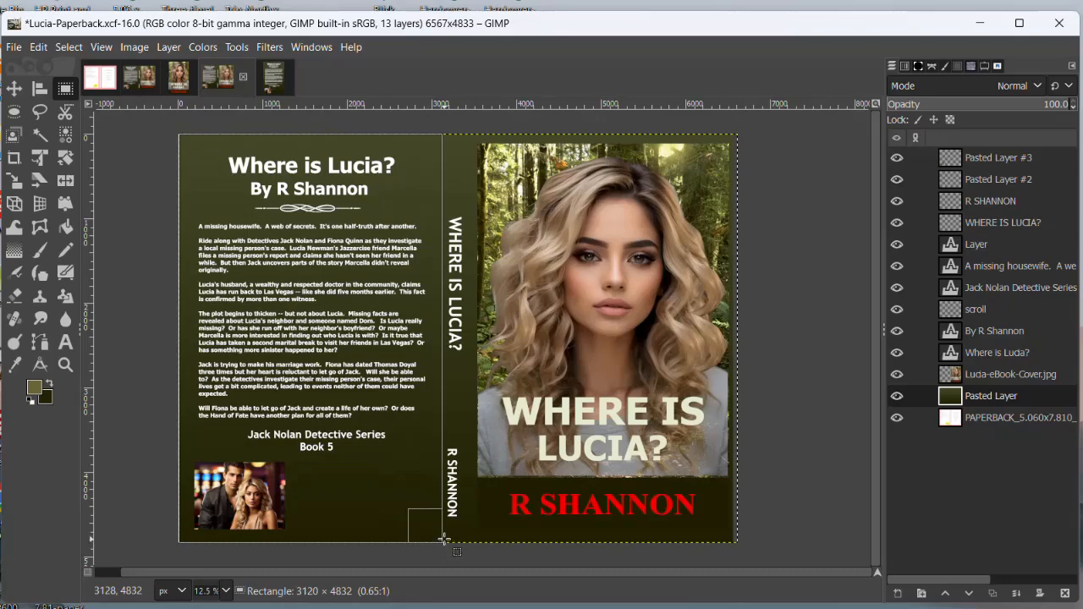
pyautogui.rightClick(288, 284)
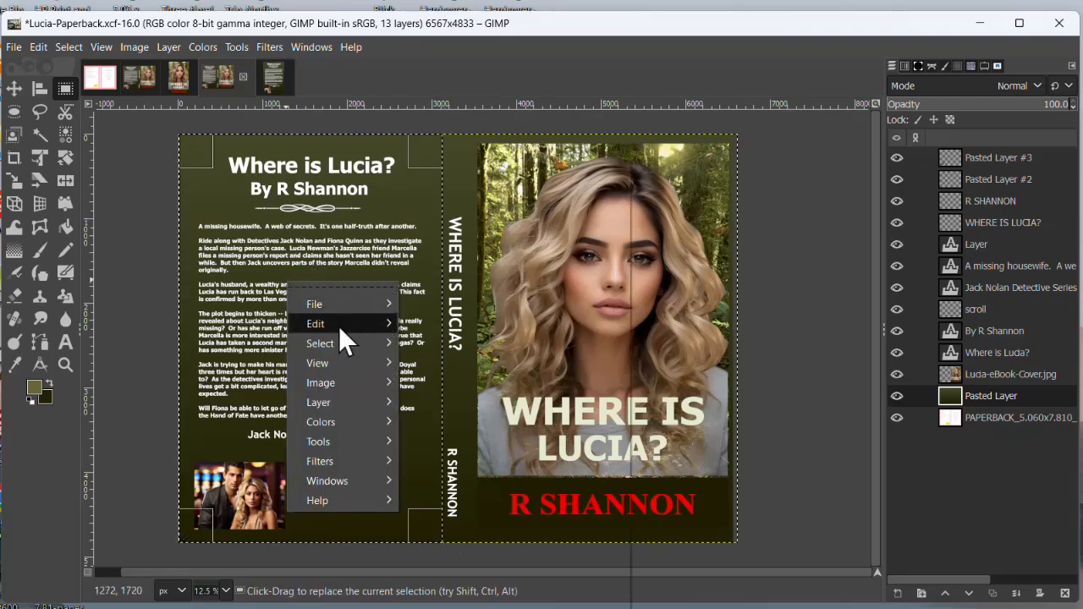
pyautogui.click(339, 325)
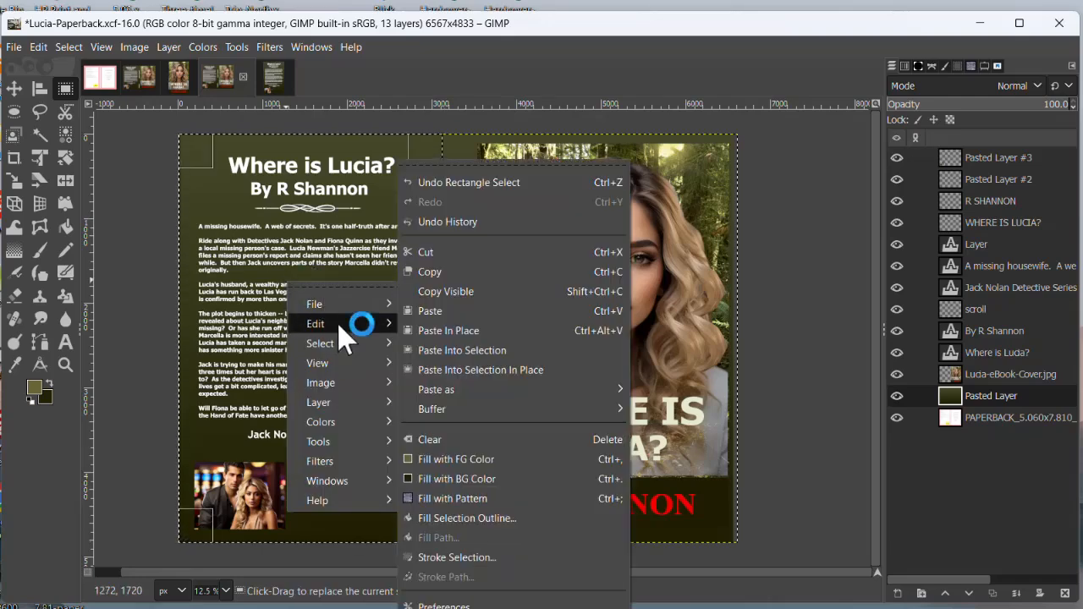
pyautogui.click(457, 291)
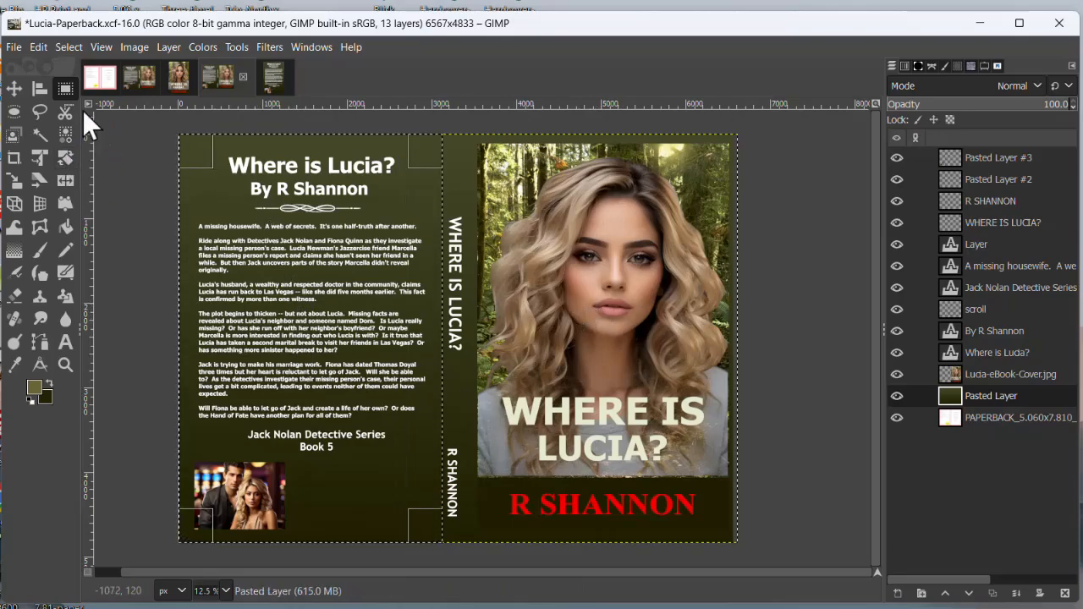
# - Add a transparent 8533 × 6250 px layer named "back cover" to the CASE_LAMINATE hardcover template
pyautogui.click(97, 76)
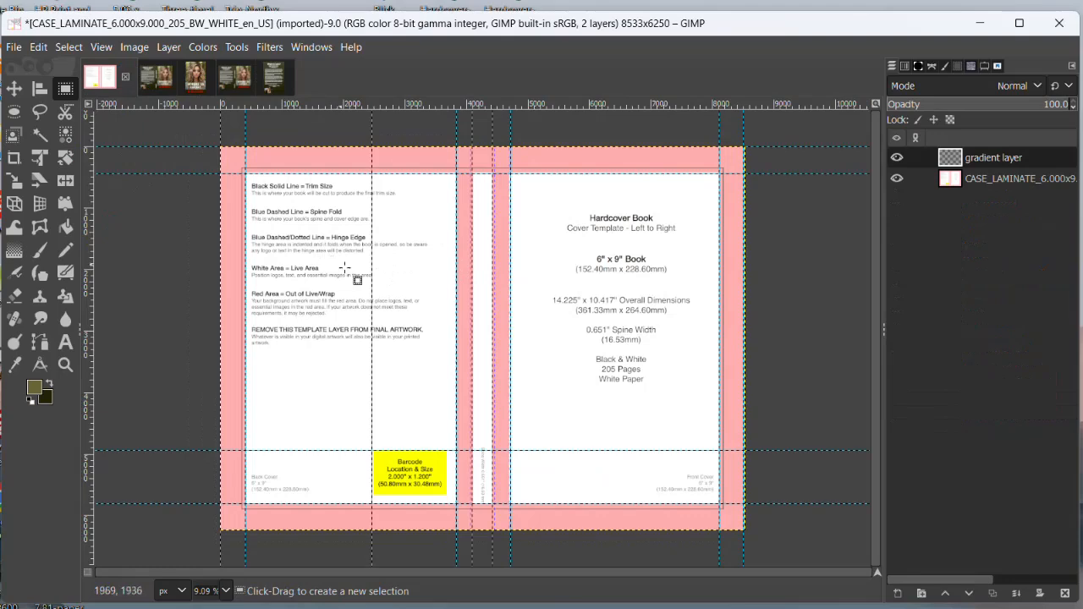
pyautogui.click(897, 592)
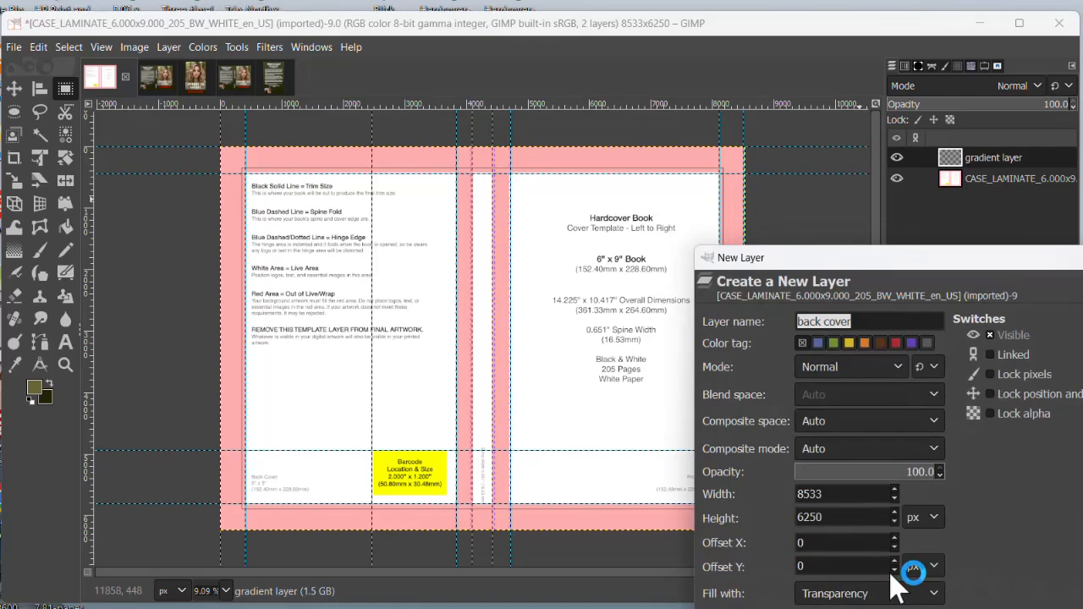
pyautogui.press('Return')
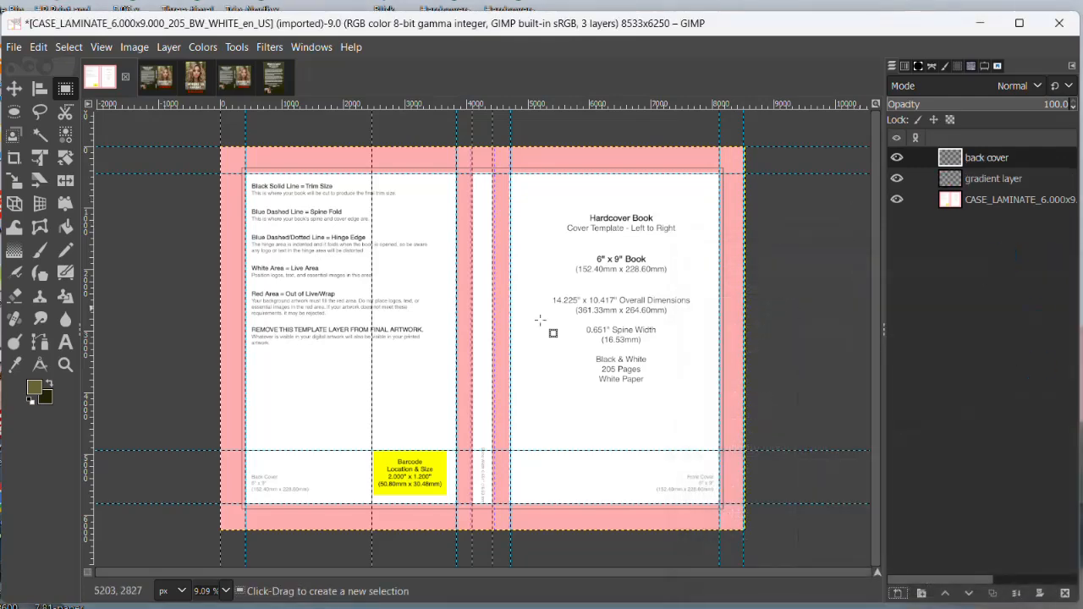
# - Paste the copied back cover artwork as its own layer and position it within the template's white back cover area
pyautogui.hotkey('ctrl', 'v')
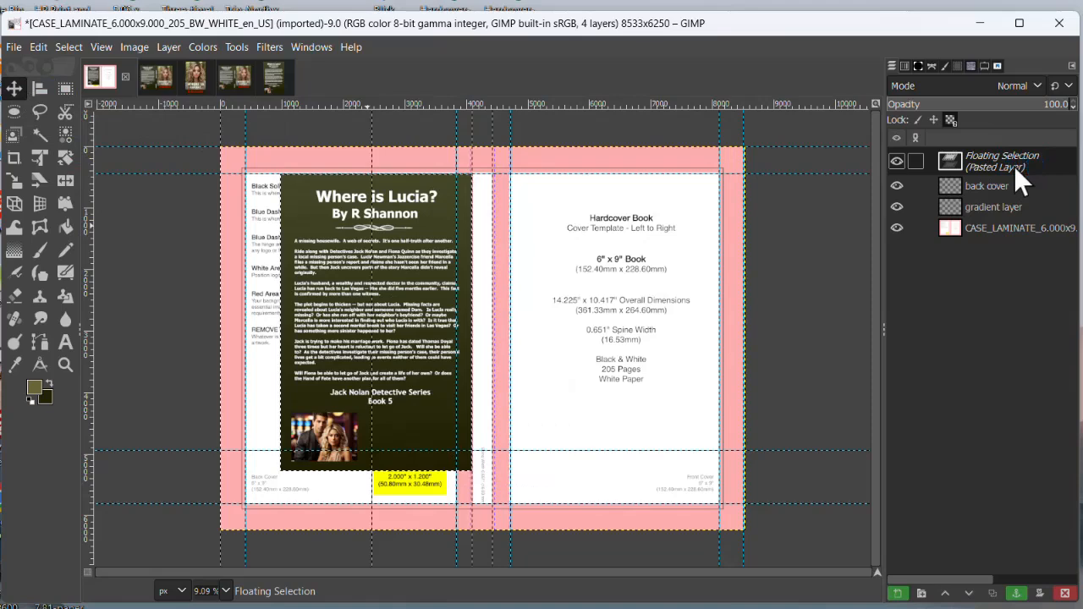
pyautogui.click(898, 594)
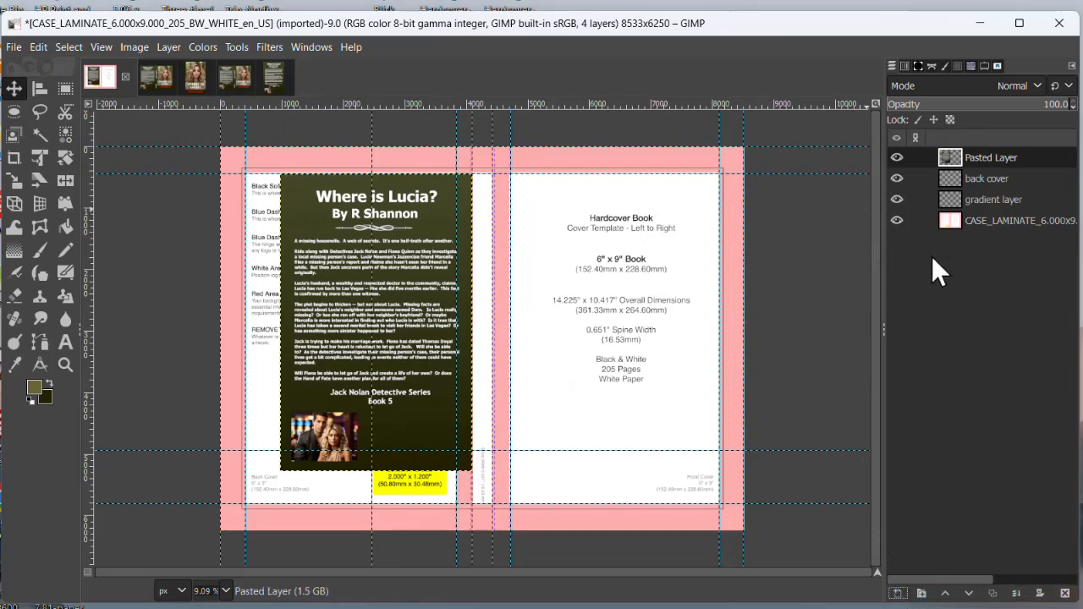
pyautogui.moveTo(386, 332); pyautogui.dragTo(346, 314)
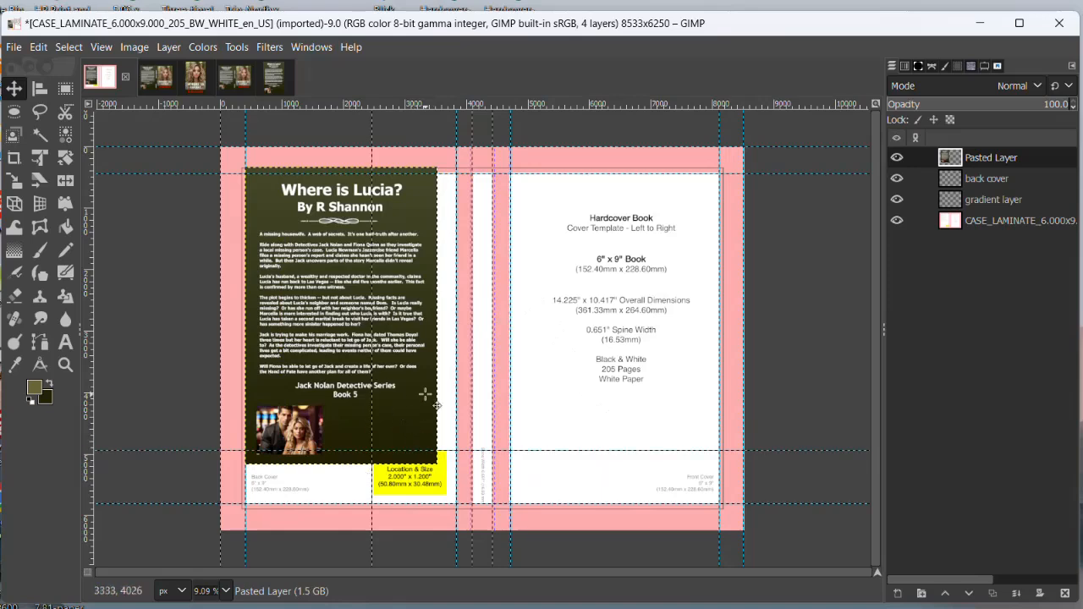
pyautogui.moveTo(351, 290); pyautogui.dragTo(363, 316)
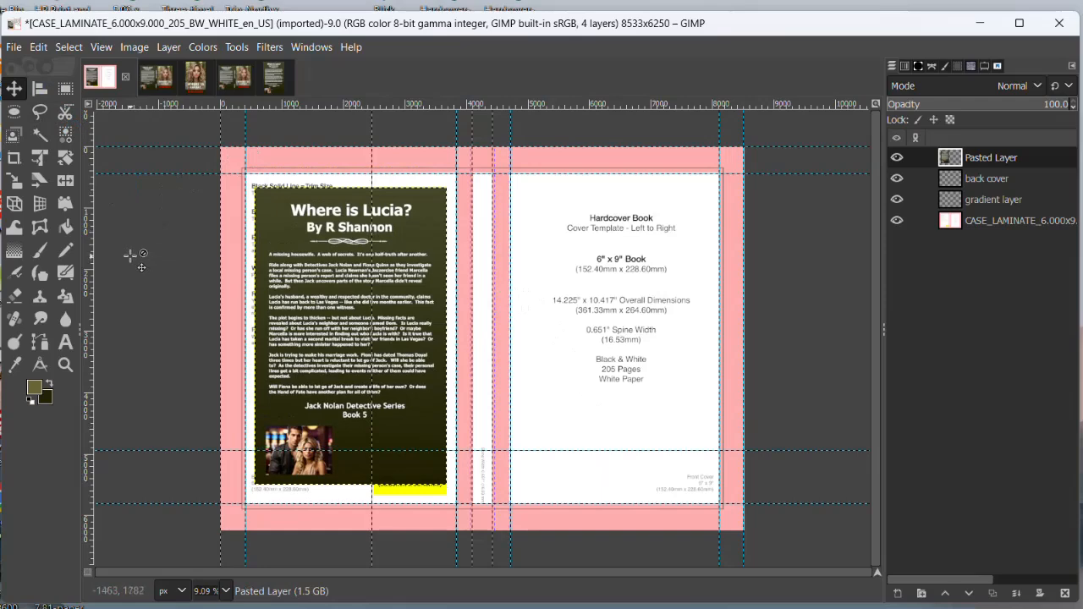
# - Scale the pasted back cover artwork to 3478 × 5441 px so it fills the back cover area
pyautogui.click(14, 187)
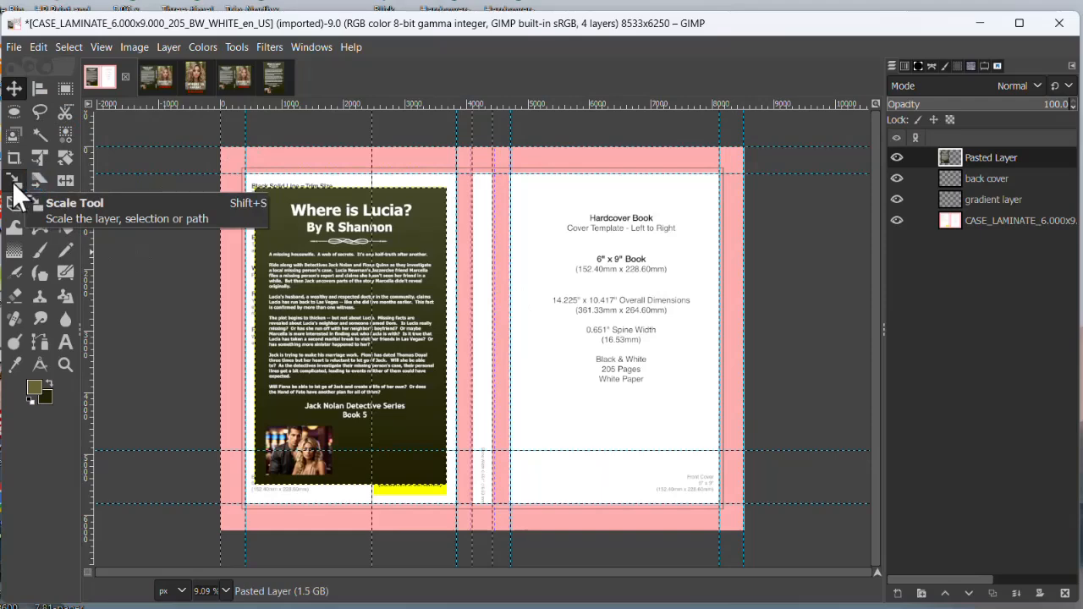
pyautogui.click(390, 349)
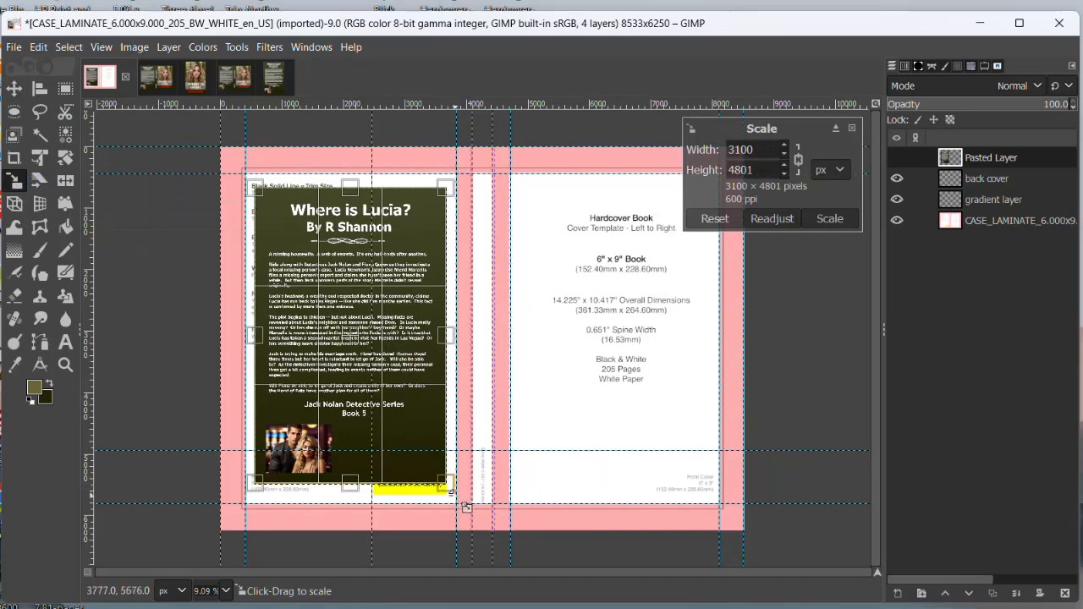
pyautogui.moveTo(452, 494); pyautogui.dragTo(471, 526)
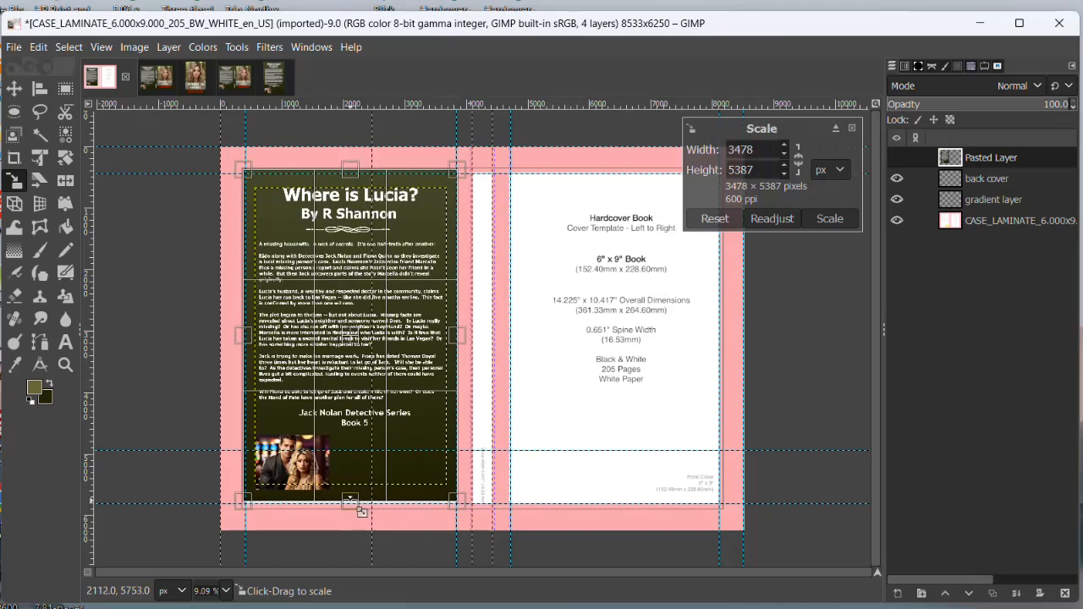
pyautogui.moveTo(361, 511); pyautogui.dragTo(361, 514)
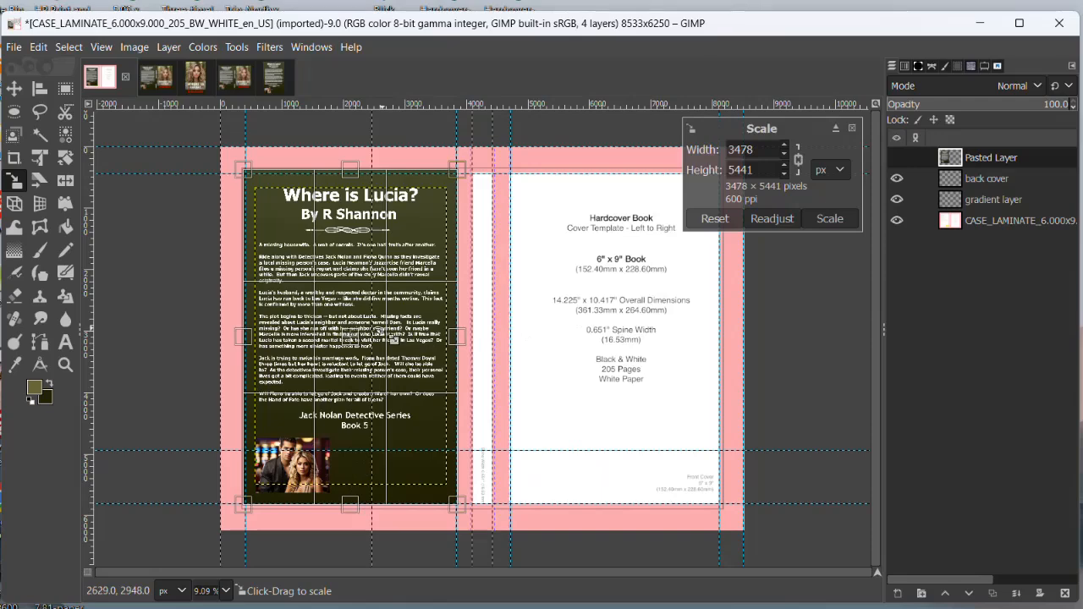
pyautogui.click(830, 219)
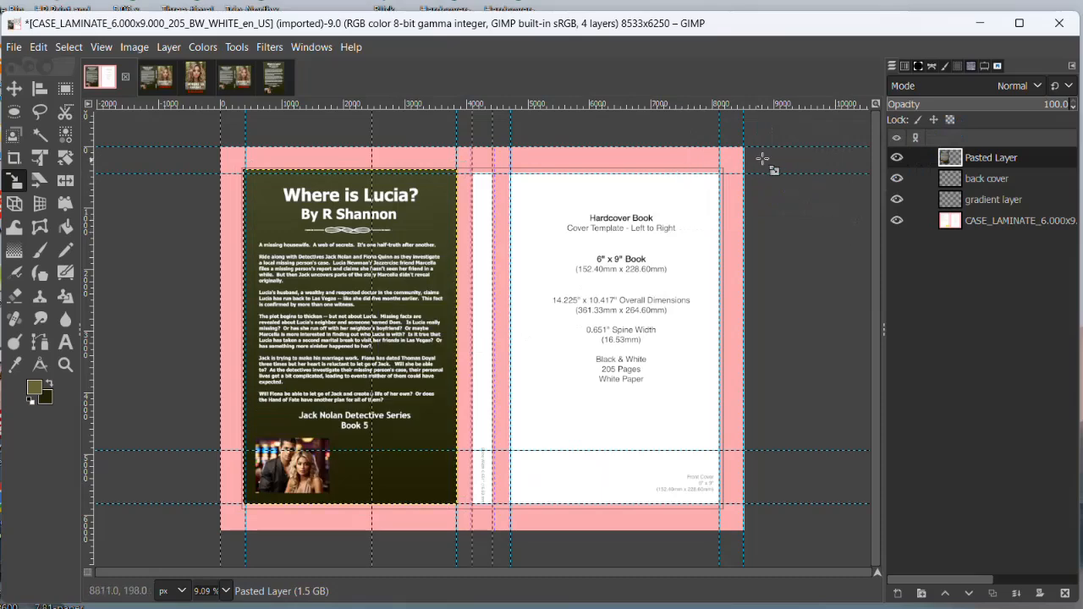
pyautogui.click(17, 84)
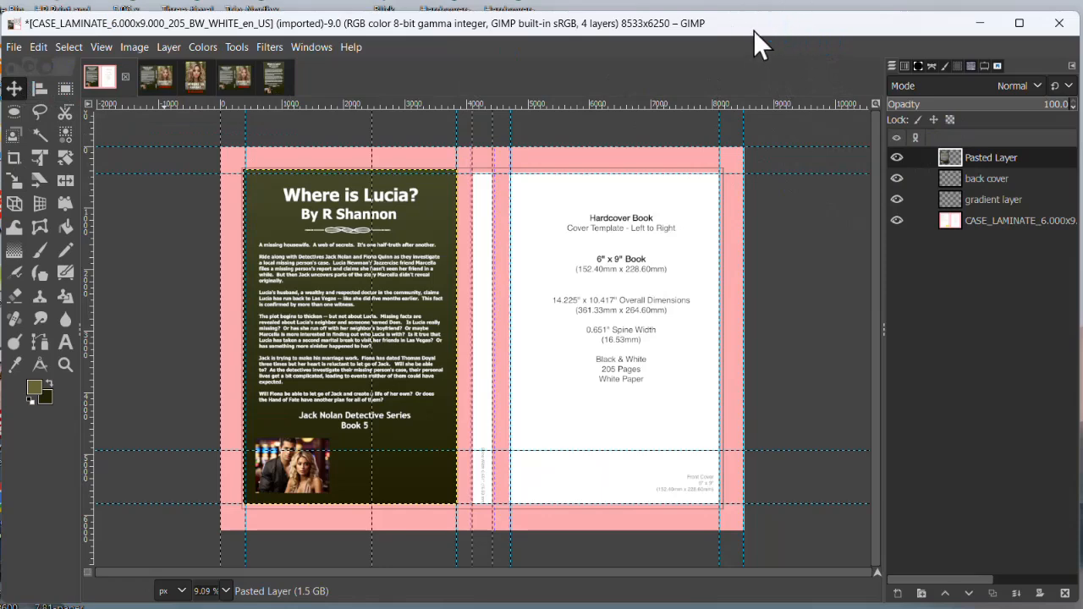
# - Copy the visible content of the whole Lucia-eBook-Cover image
pyautogui.click(195, 77)
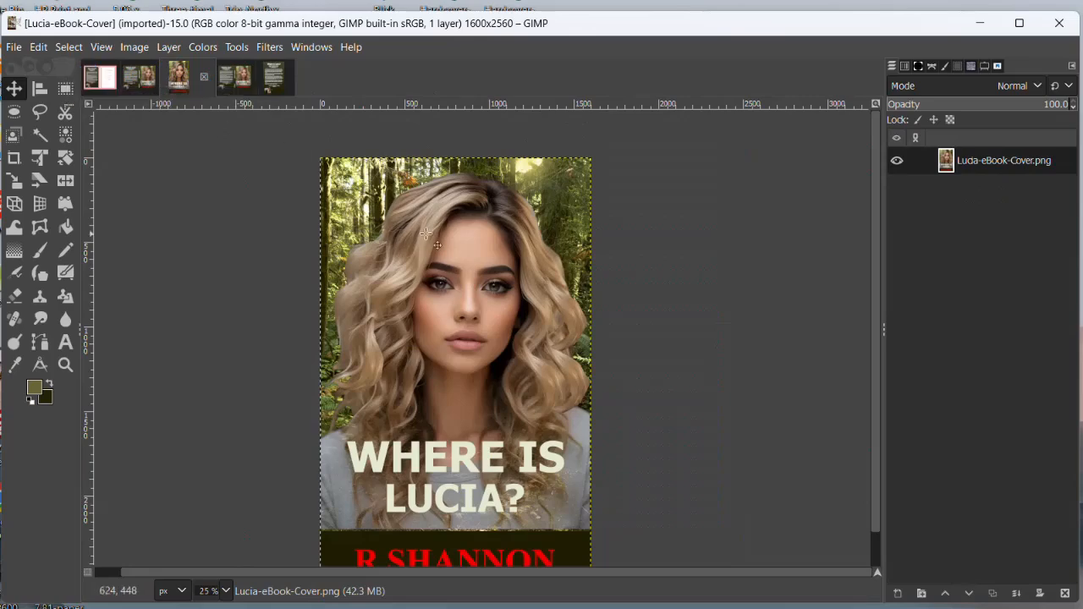
pyautogui.rightClick(447, 252)
pyautogui.moveTo(491, 298)
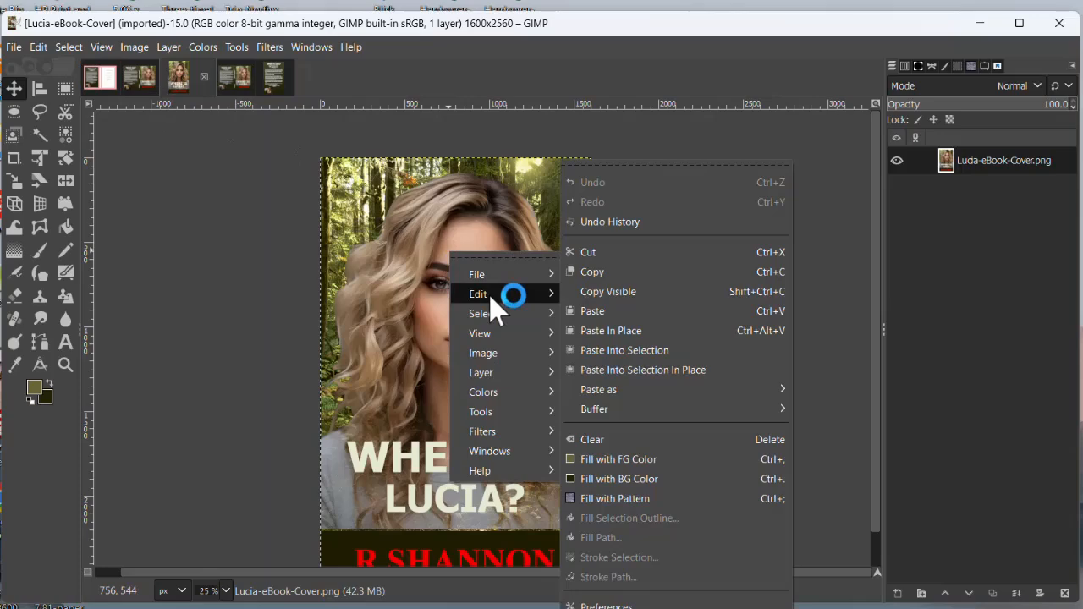
pyautogui.click(609, 291)
# - Add a "front cover" layer to the hardcover template and paste the copied e-book cover as its own layer above it
pyautogui.click(108, 84)
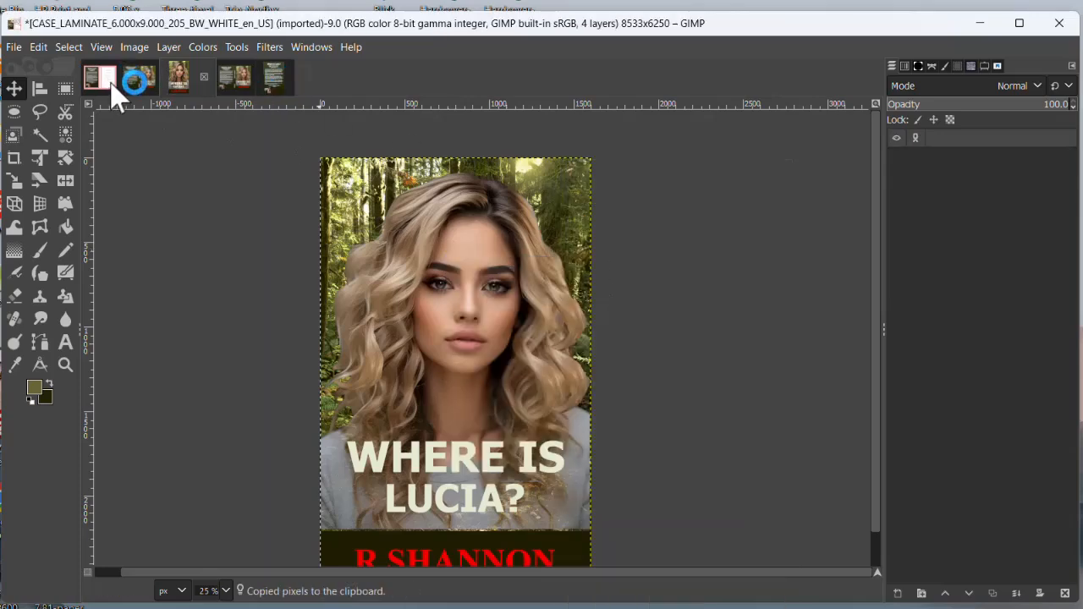
pyautogui.keyDown('shift'); pyautogui.click(898, 597); pyautogui.keyUp('shift')
pyautogui.hotkey('ctrl', 'v')
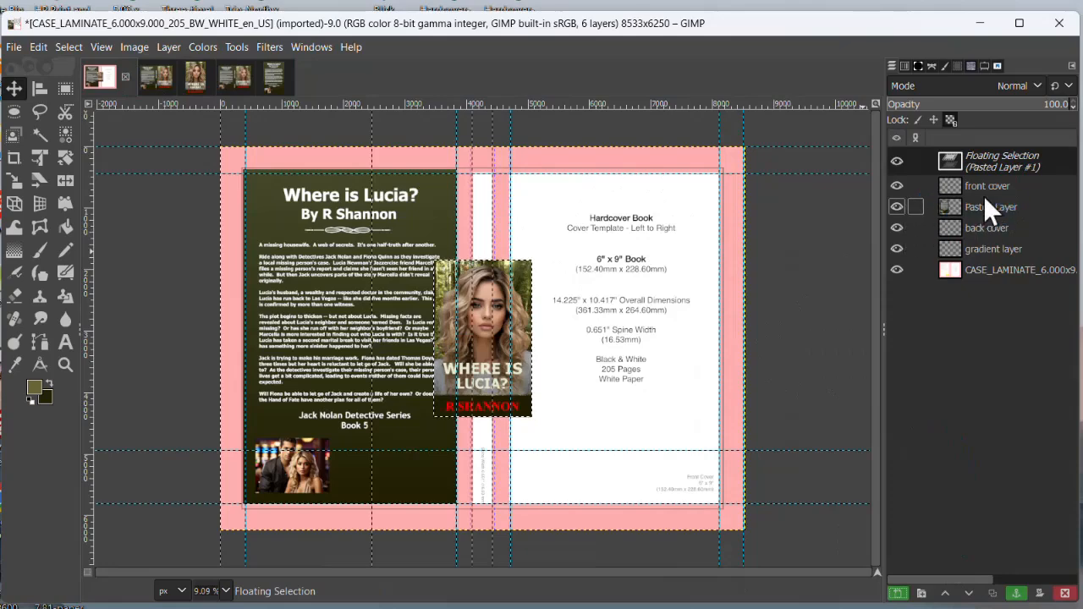
pyautogui.click(899, 594)
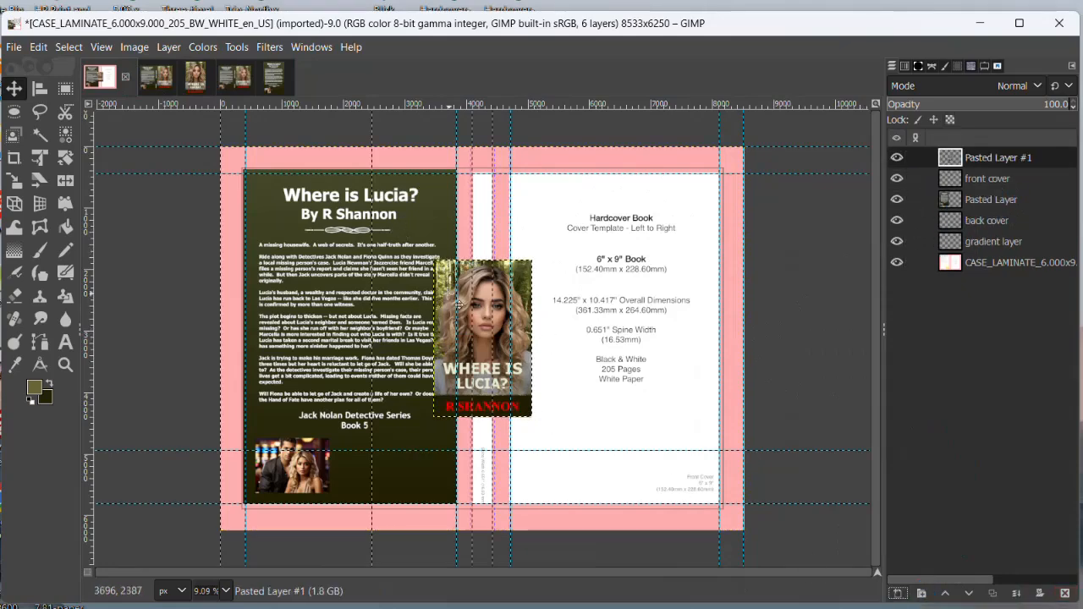
# - Scale the pasted front cover artwork to 3398 × 5436 px and ready the layer for moving
pyautogui.click(29, 177)
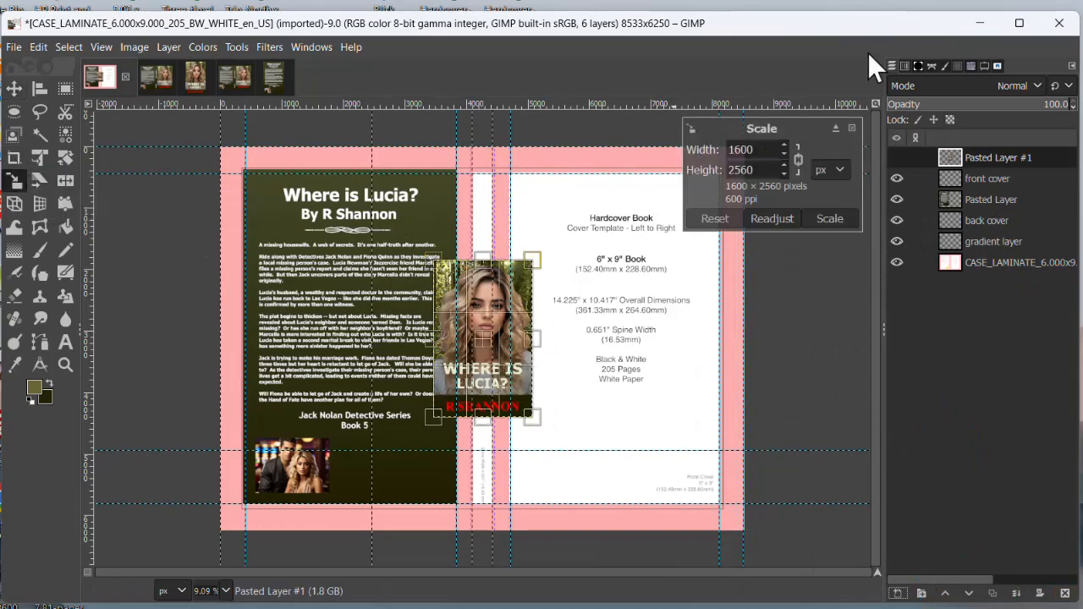
pyautogui.moveTo(542, 436); pyautogui.dragTo(639, 600)
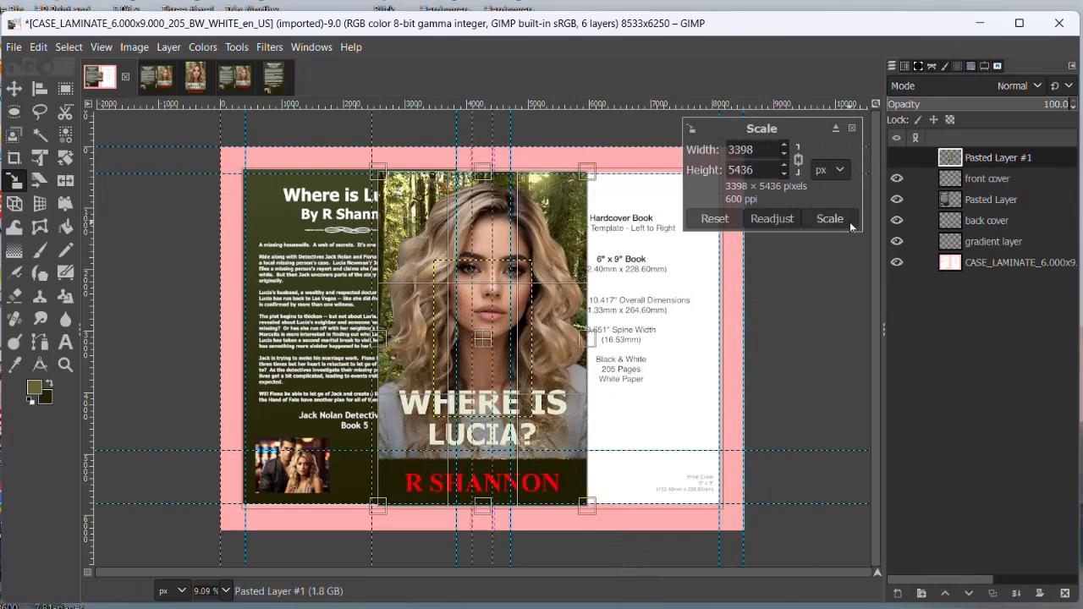
pyautogui.click(844, 220)
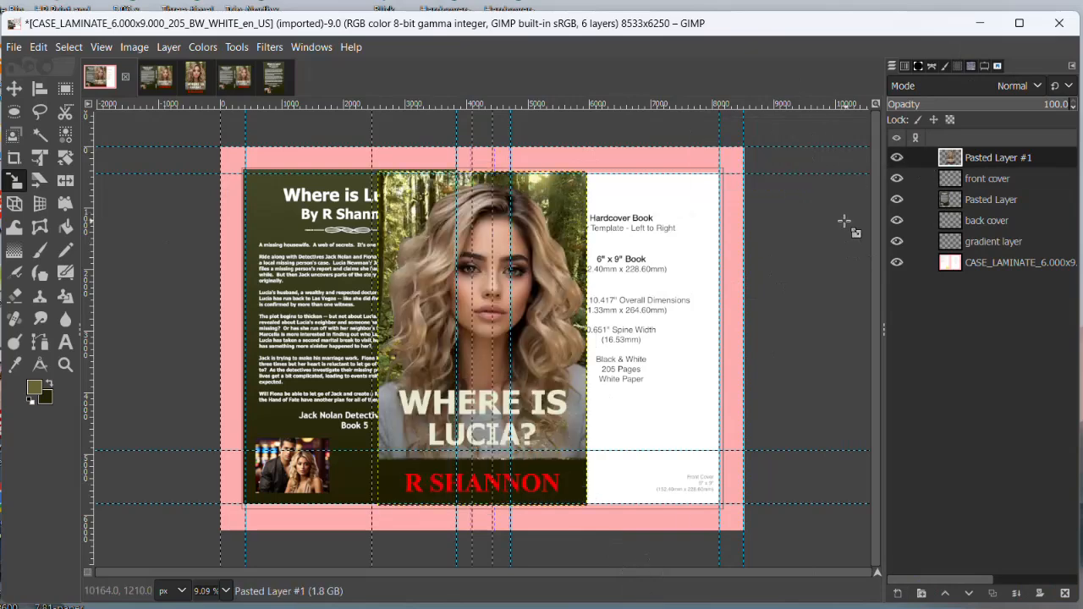
pyautogui.press('m')
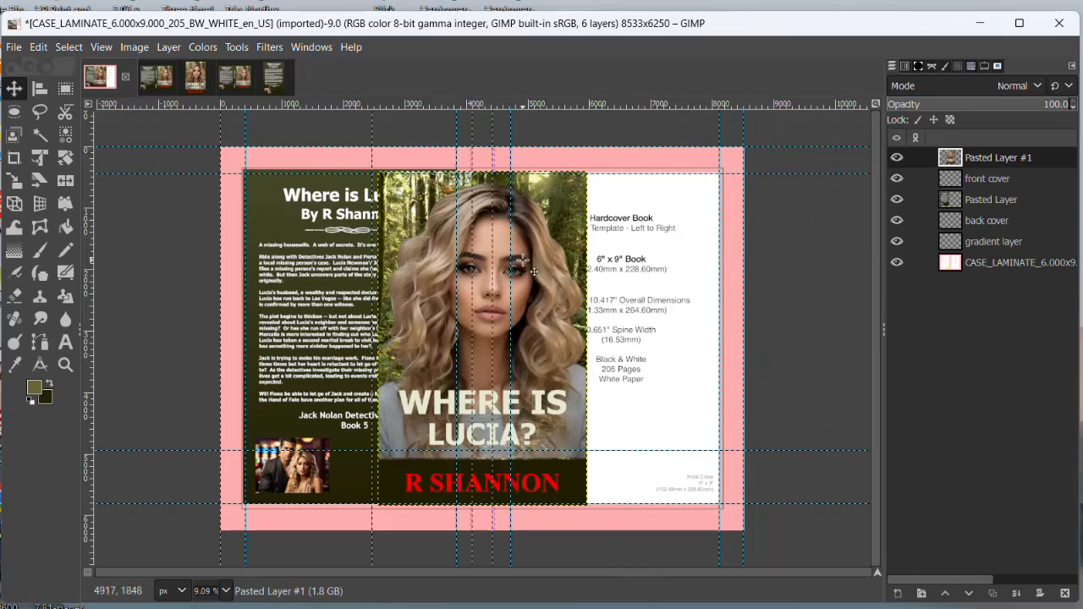
# - Move the pasted front cover artwork onto the template's front cover area, aligned to the guides, and compare it with the Lucia-Paperback image
pyautogui.moveTo(523, 261); pyautogui.dragTo(670, 270)
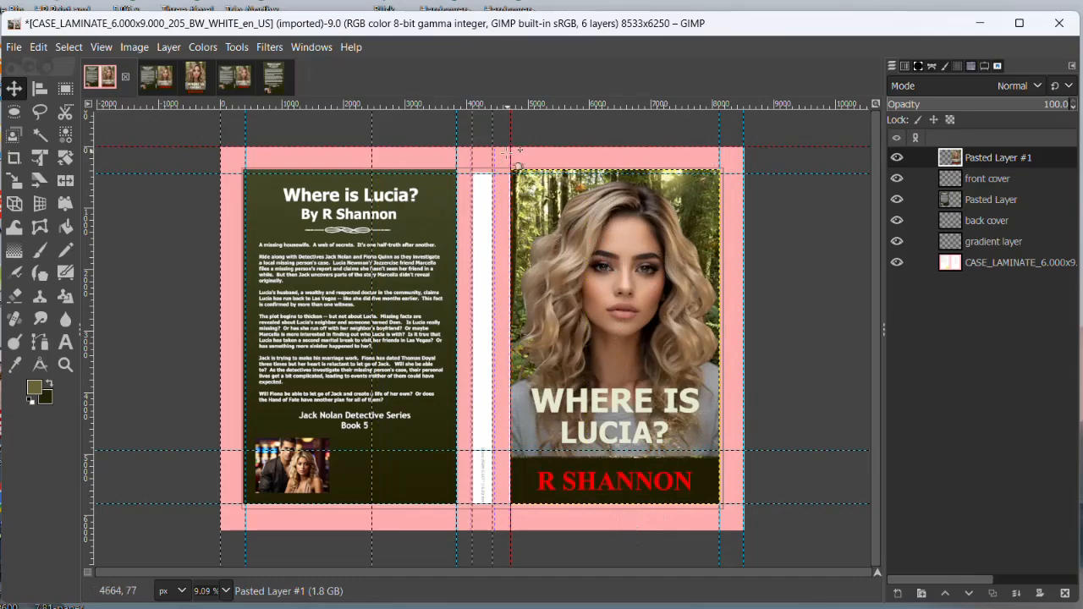
pyautogui.click(159, 79)
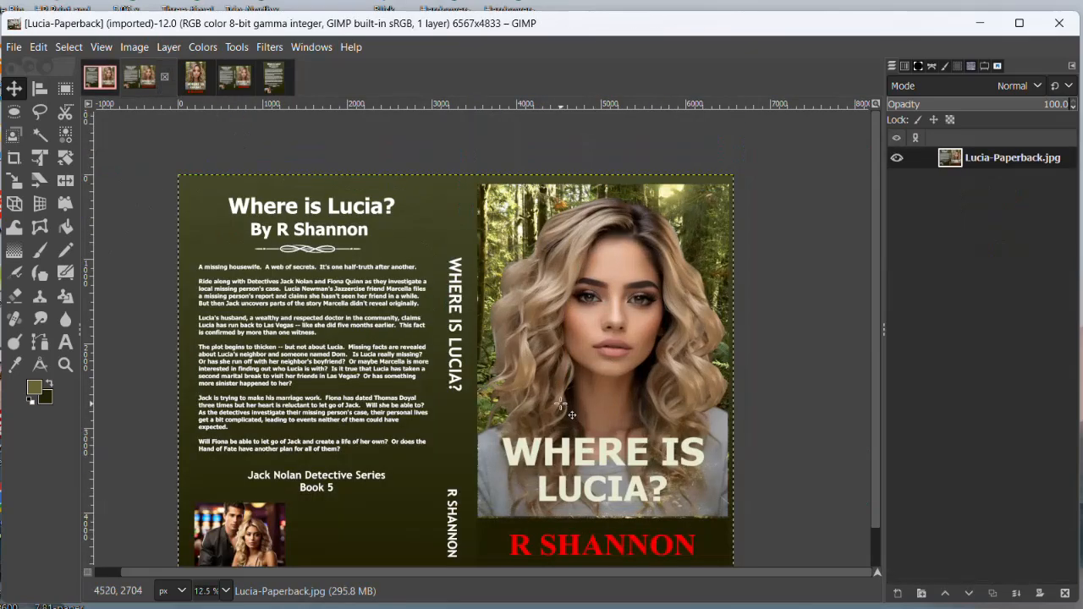
pyautogui.click(100, 80)
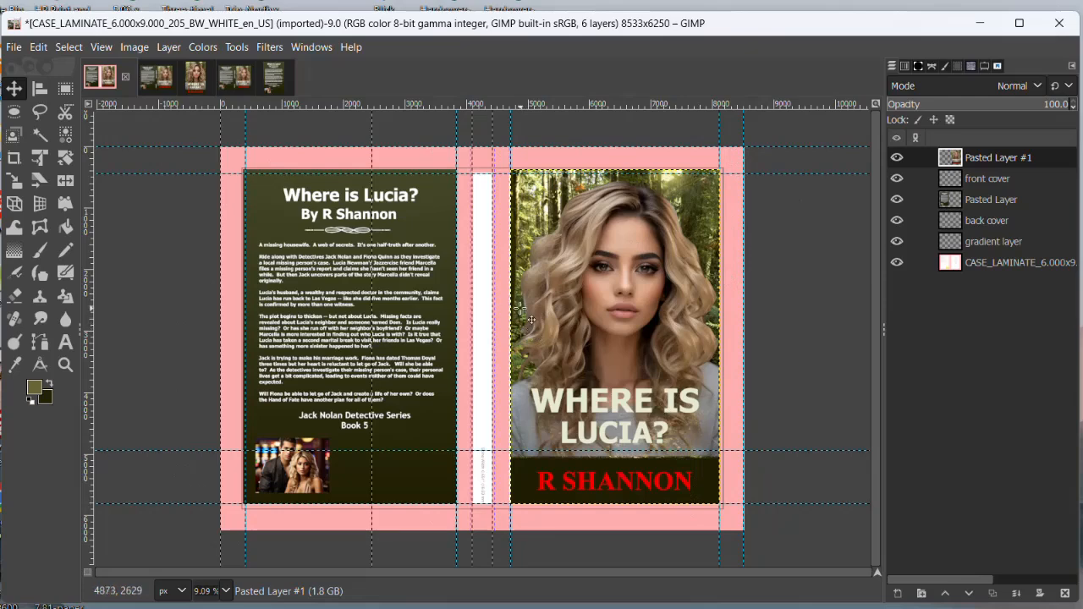
# - Scale the front cover artwork to 3443 × 5438 px by extending its spine-side edge slightly towards the spine
pyautogui.click(588, 312)
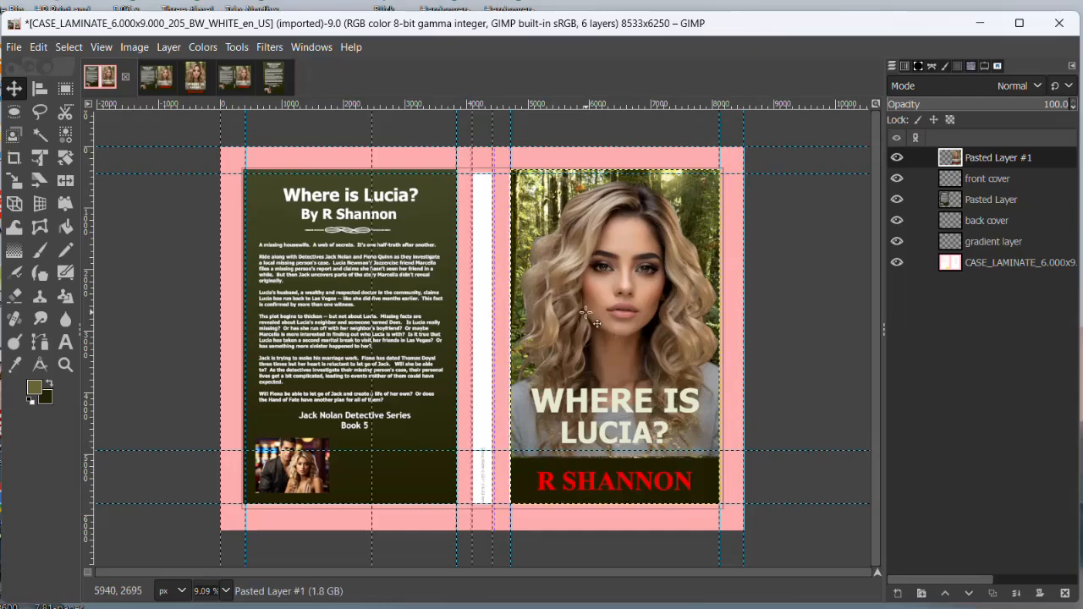
pyautogui.hotkey('shift', 's')
pyautogui.click(549, 316)
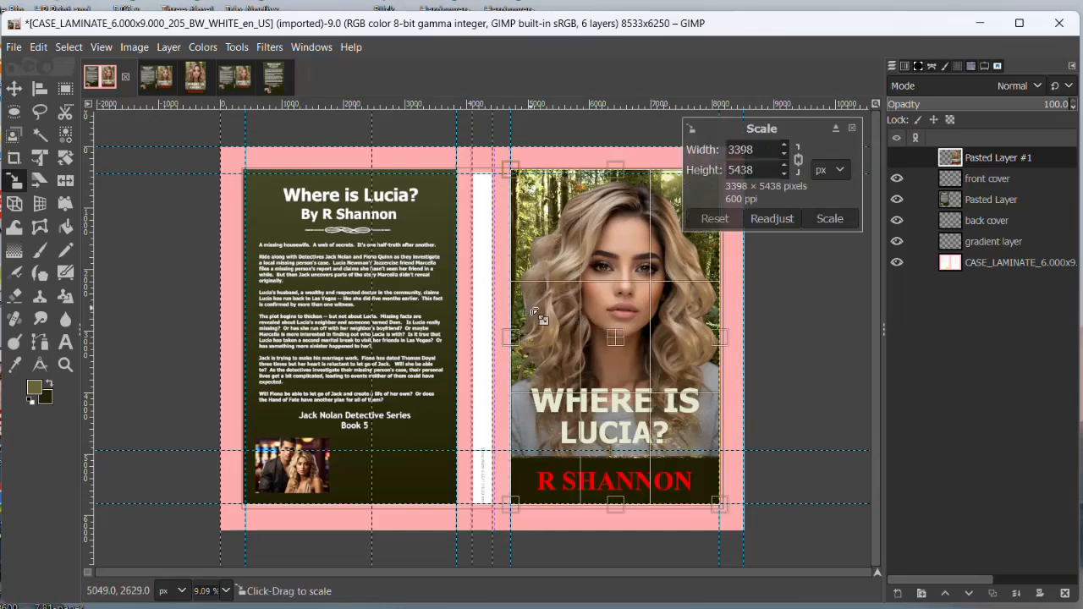
pyautogui.scroll(2, 548, 318)
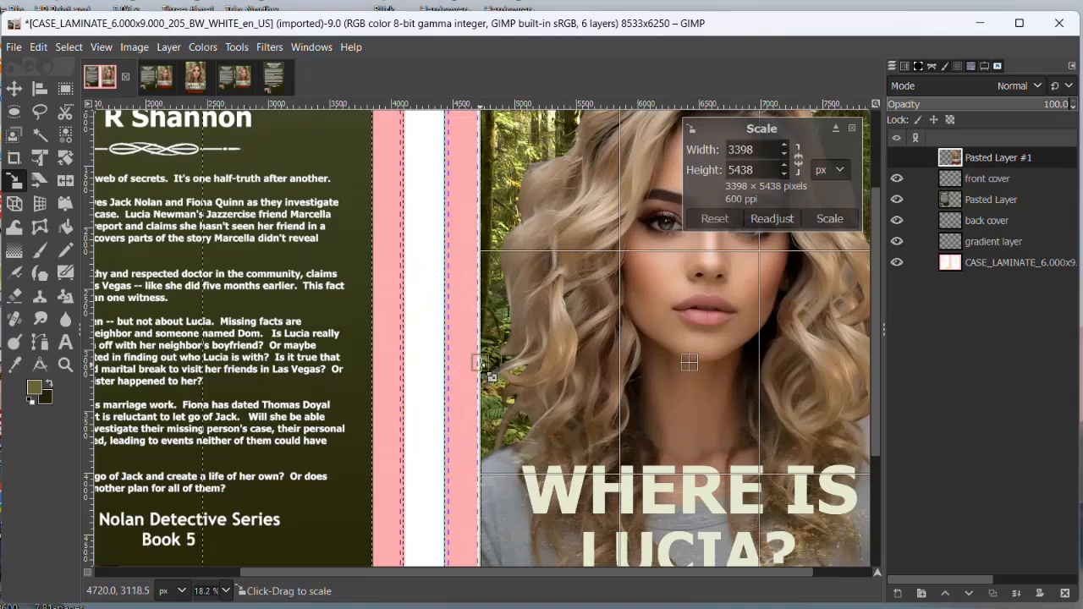
pyautogui.moveTo(478, 363); pyautogui.dragTo(475, 364)
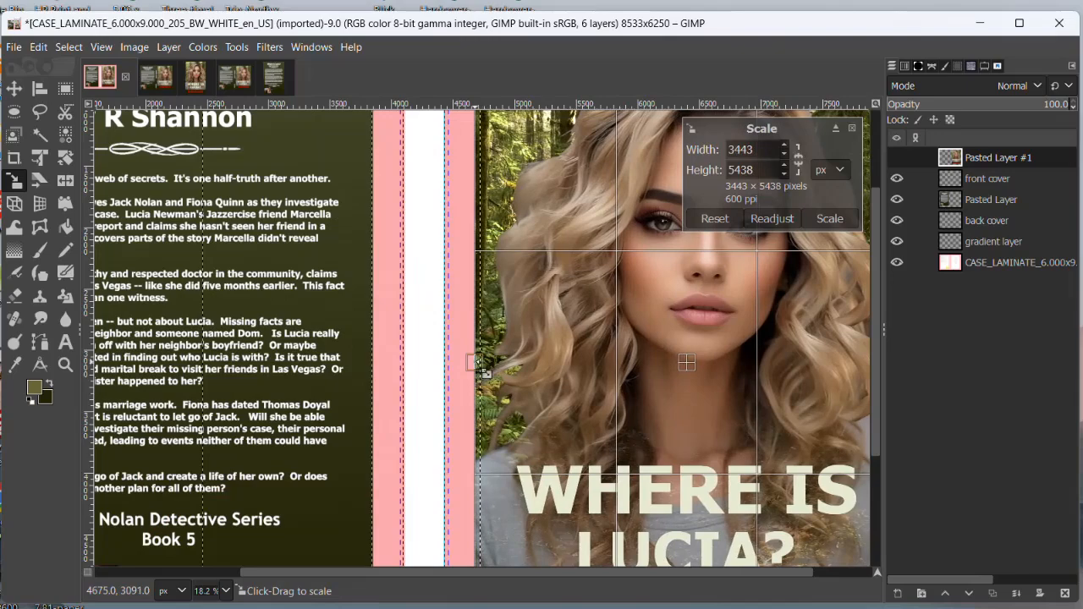
pyautogui.click(837, 219)
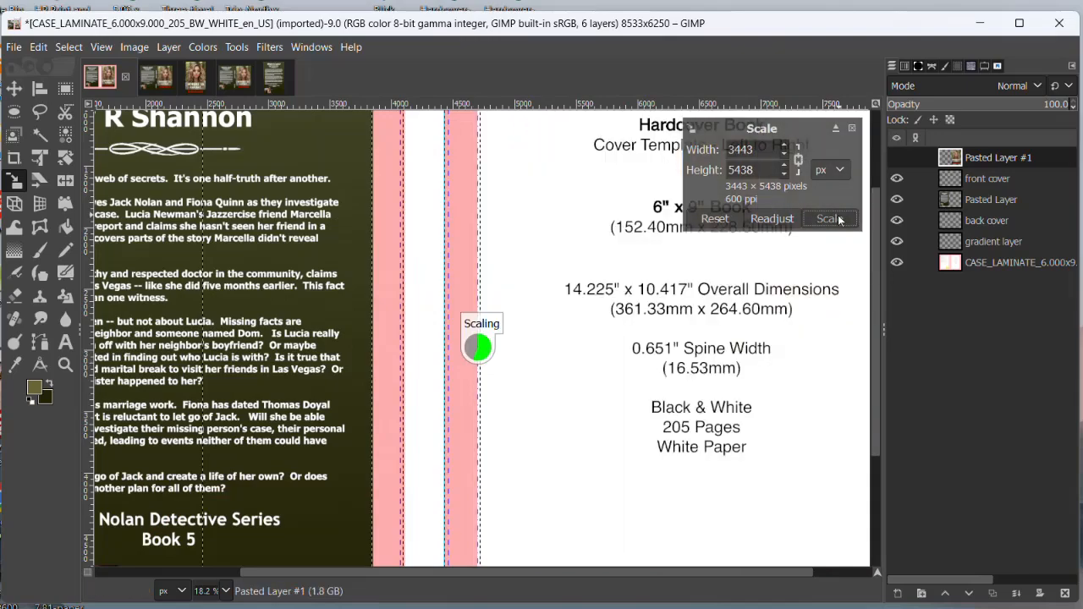
pyautogui.keyDown('ctrl'); pyautogui.scroll(-2, 782, 368); pyautogui.keyUp('ctrl')
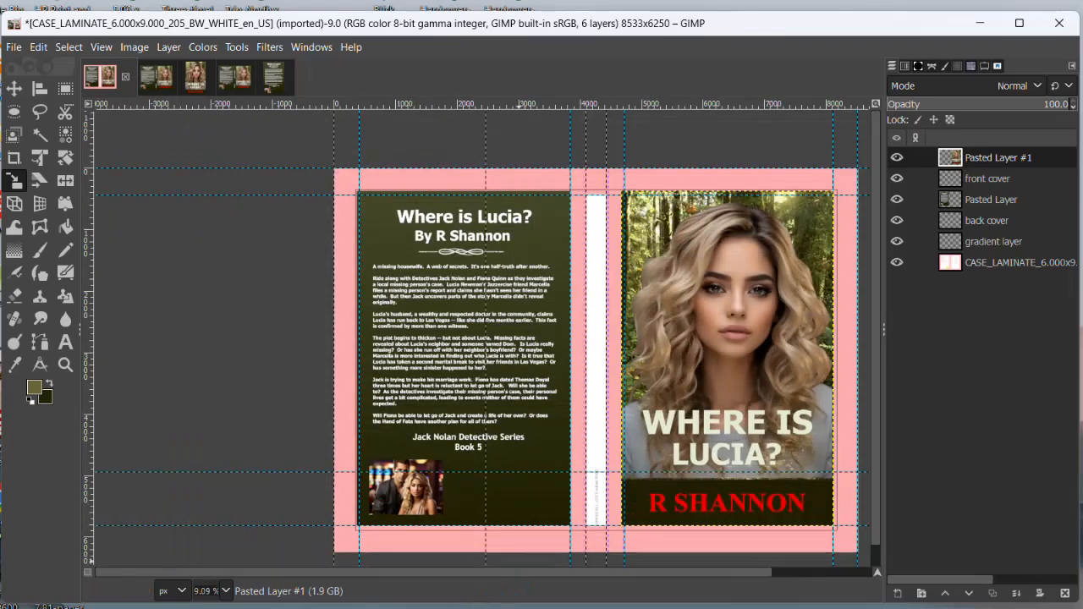
pyautogui.moveTo(402, 572); pyautogui.dragTo(439, 576)
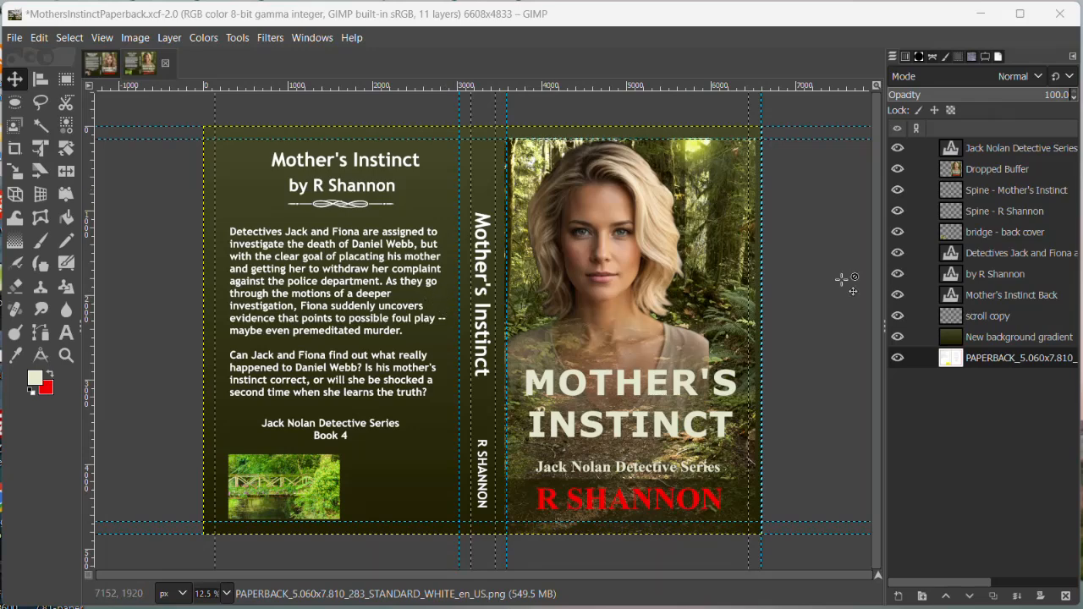
# - In Lucia-Paperback.xcf, set the foreground color to the olive green 464725 sampled from the forest on the front cover
pyautogui.click(105, 65)
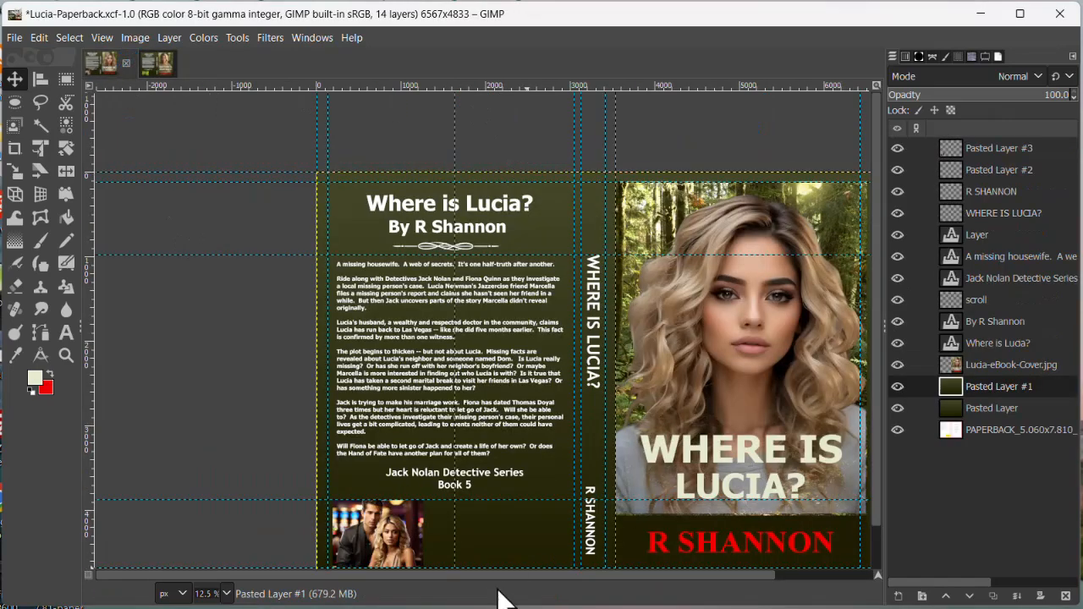
pyautogui.moveTo(499, 575); pyautogui.dragTo(509, 580)
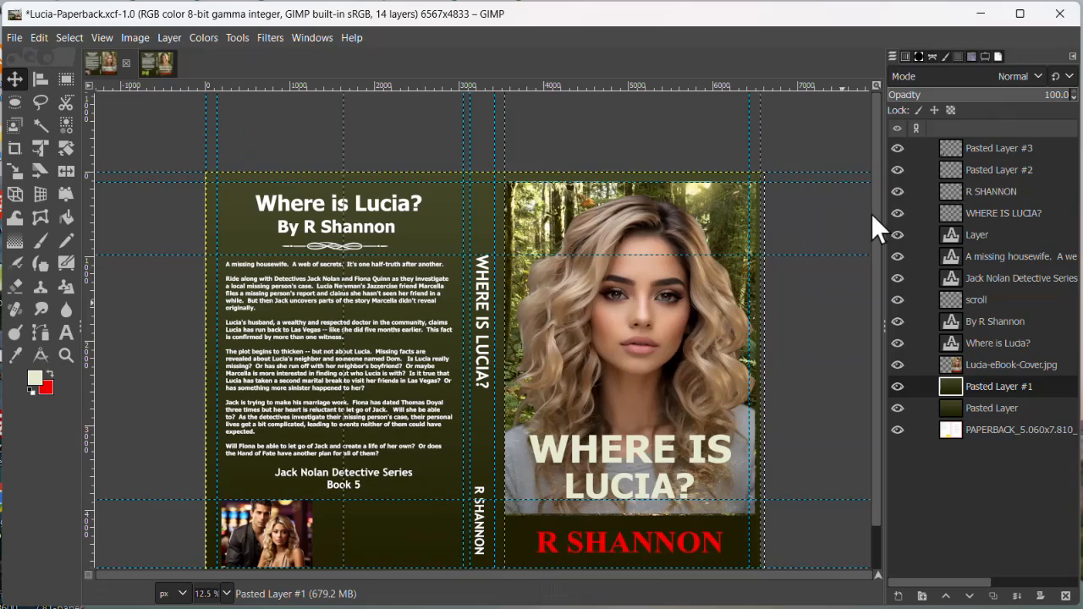
pyautogui.scroll(-1, 812, 275)
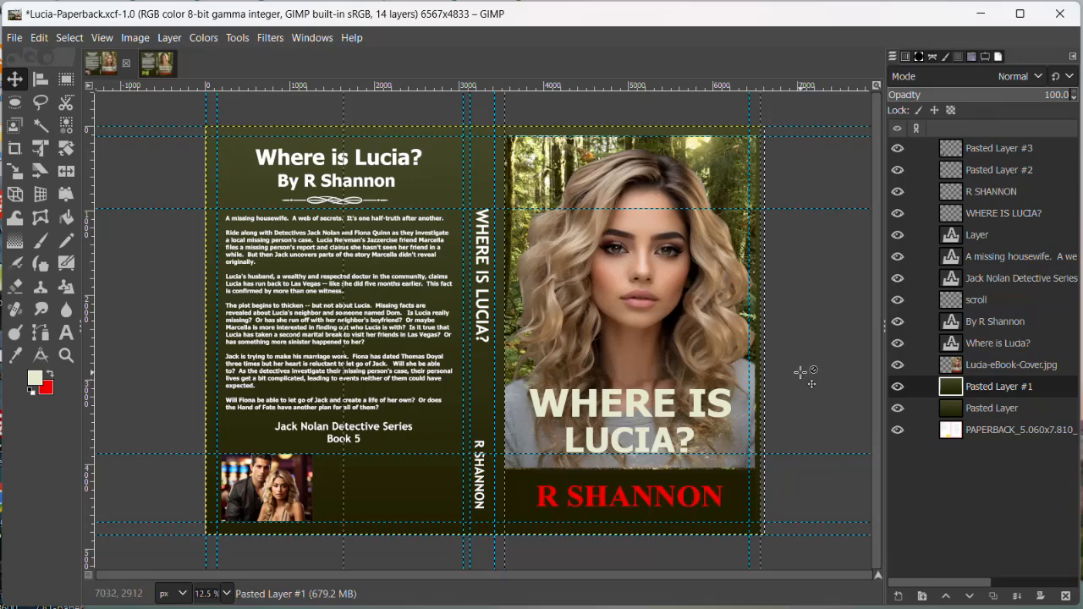
pyautogui.click(45, 392)
pyautogui.click(35, 377)
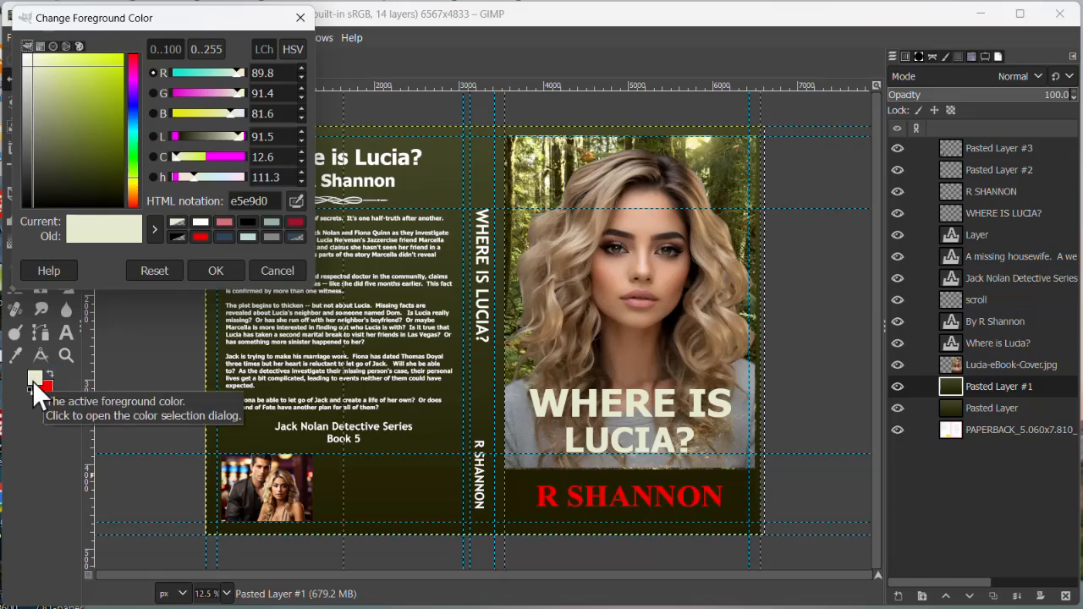
pyautogui.click(297, 200)
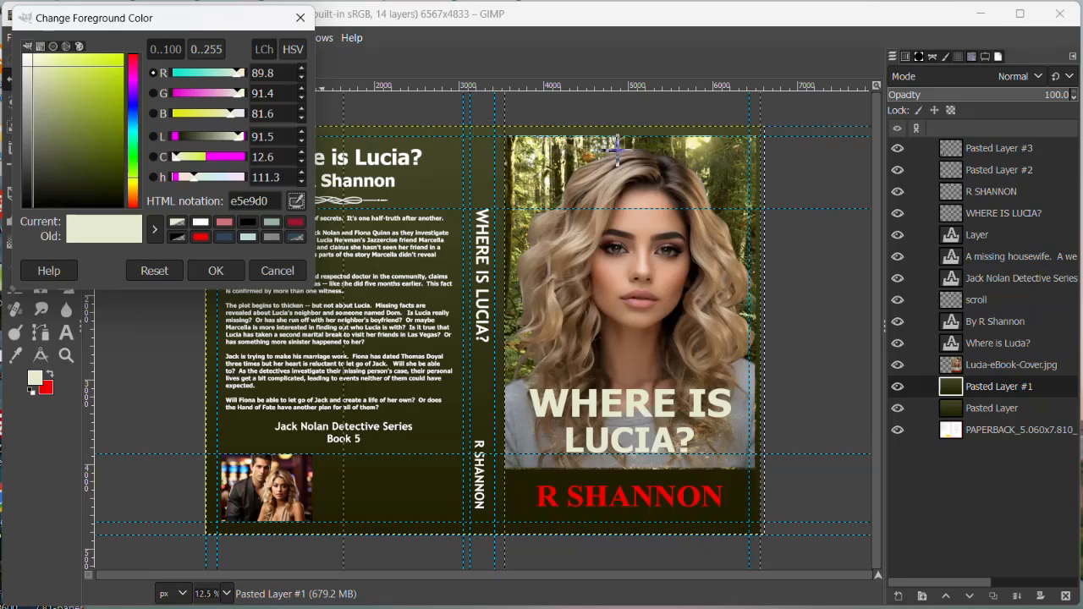
pyautogui.click(717, 173)
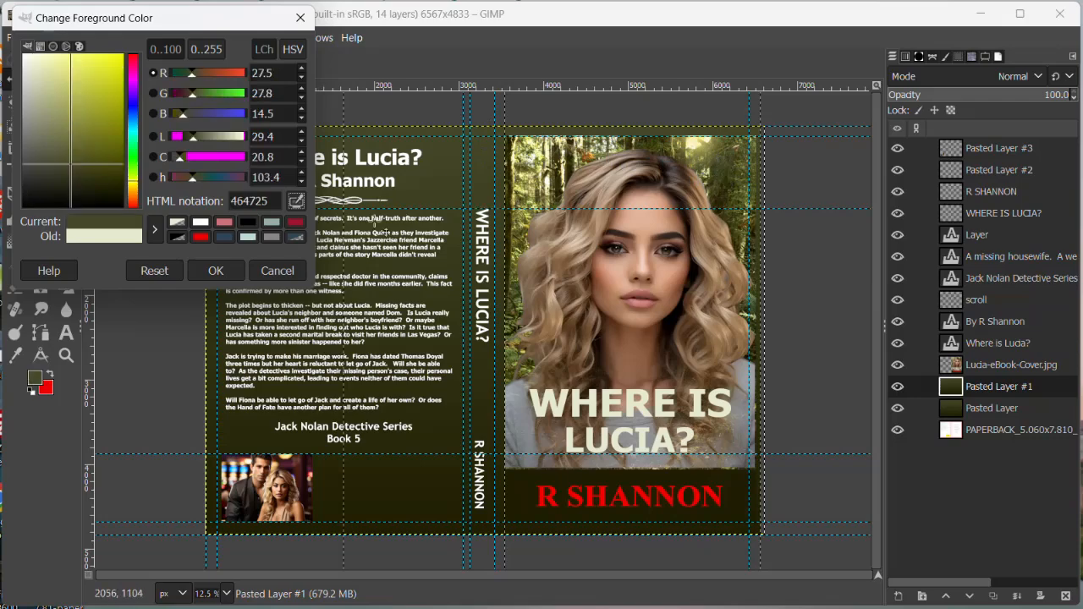
pyautogui.click(209, 270)
# - Set the background color to the near-black 141202 sampled from a dark part of the front cover forest
pyautogui.click(46, 387)
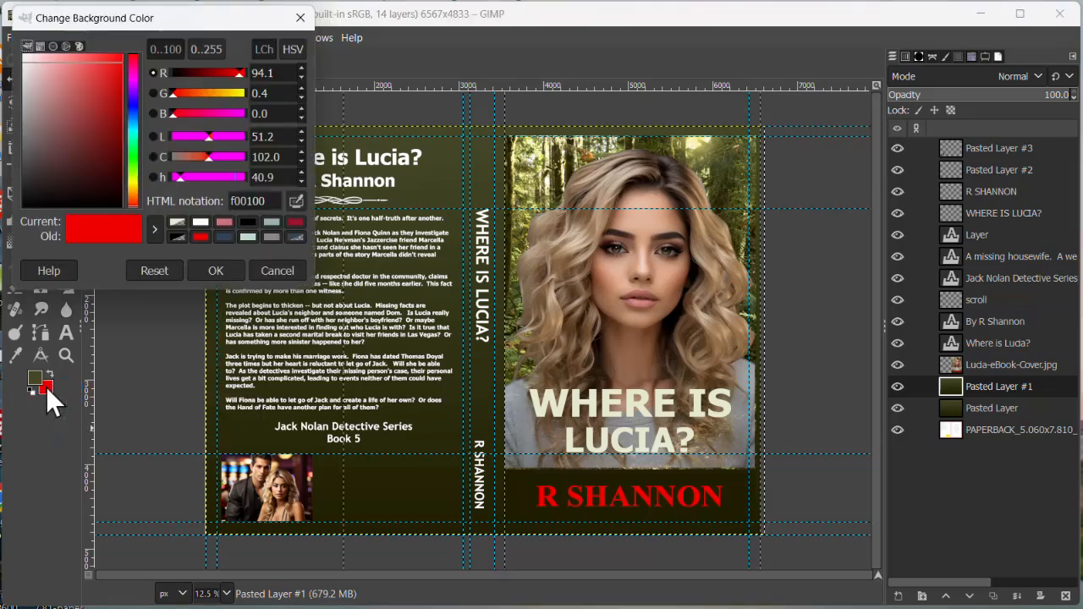
pyautogui.click(296, 200)
pyautogui.click(716, 201)
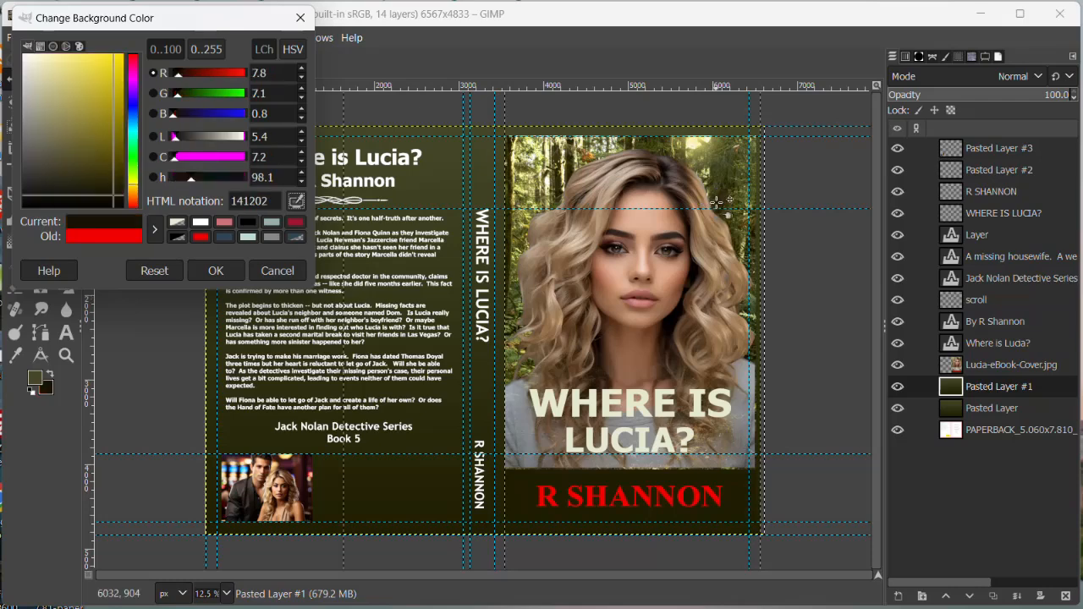
pyautogui.click(217, 269)
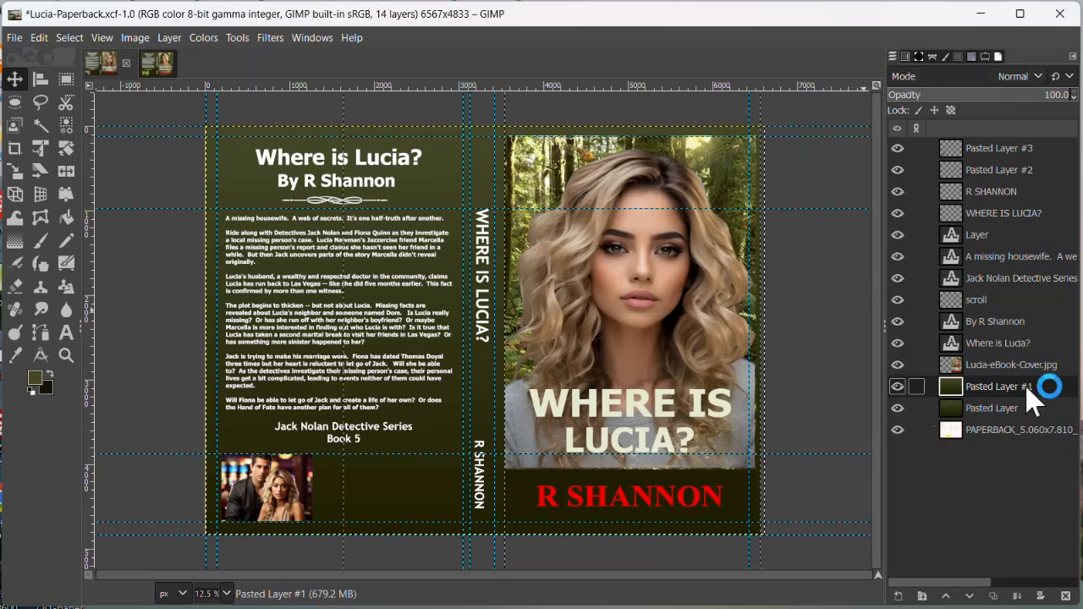
# - Hide the layers Pasted Layer #1 and Pasted Layer, and set the Gradient tool to FG to BG (HSV clockwise hue) with a Linear shape
pyautogui.click(898, 386)
pyautogui.click(897, 410)
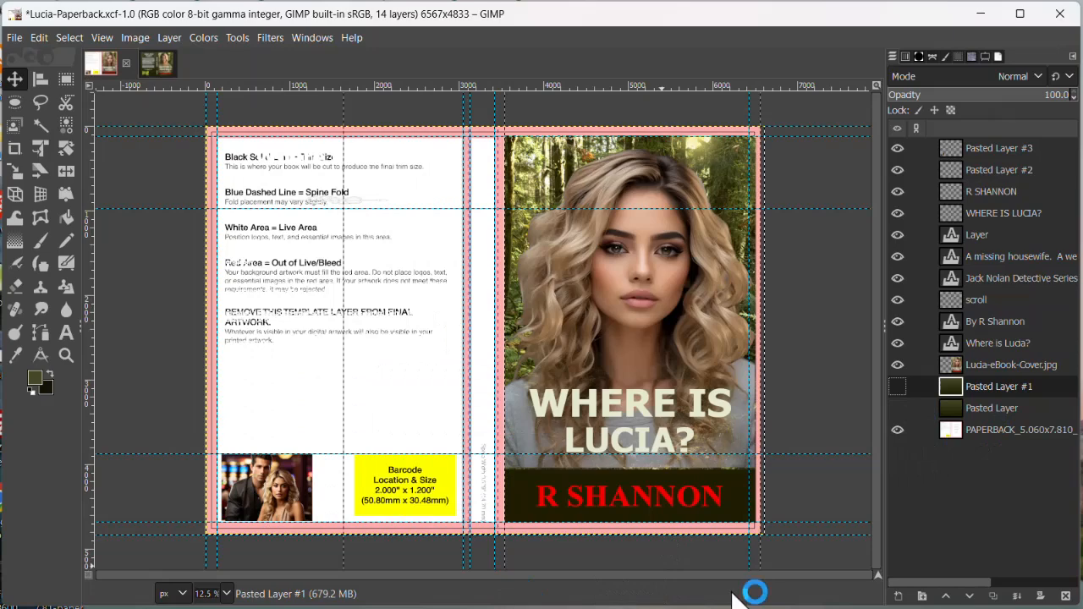
pyautogui.doubleClick(14, 245)
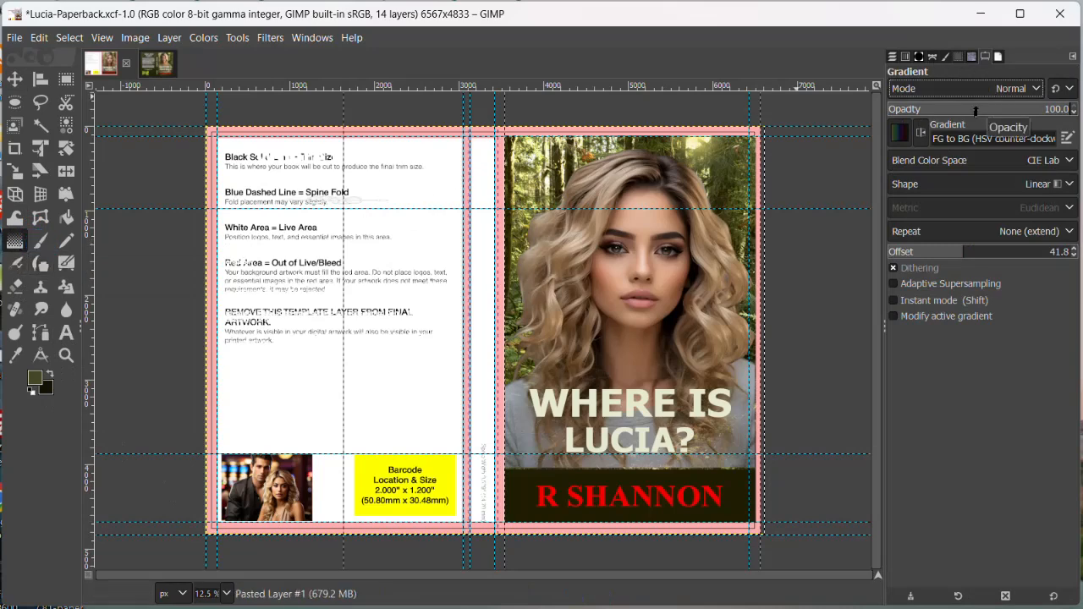
pyautogui.click(921, 133)
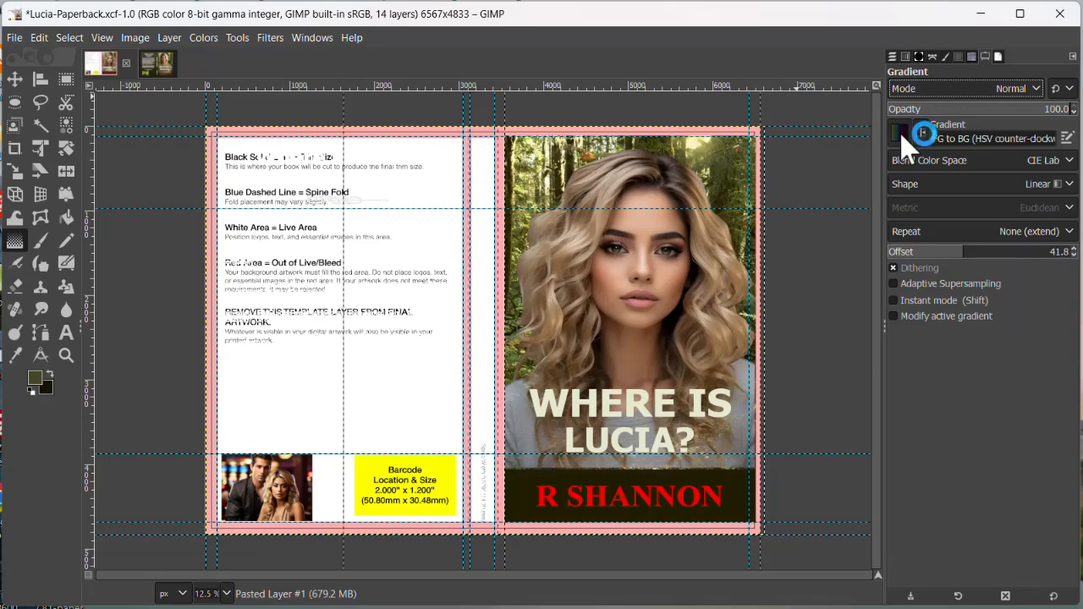
pyautogui.click(900, 134)
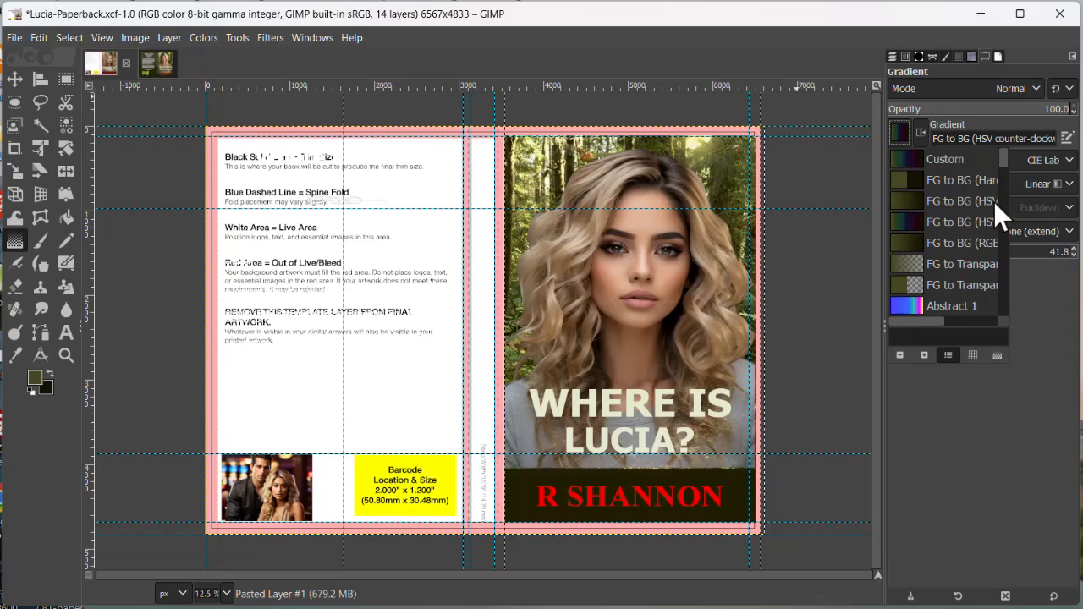
pyautogui.click(902, 203)
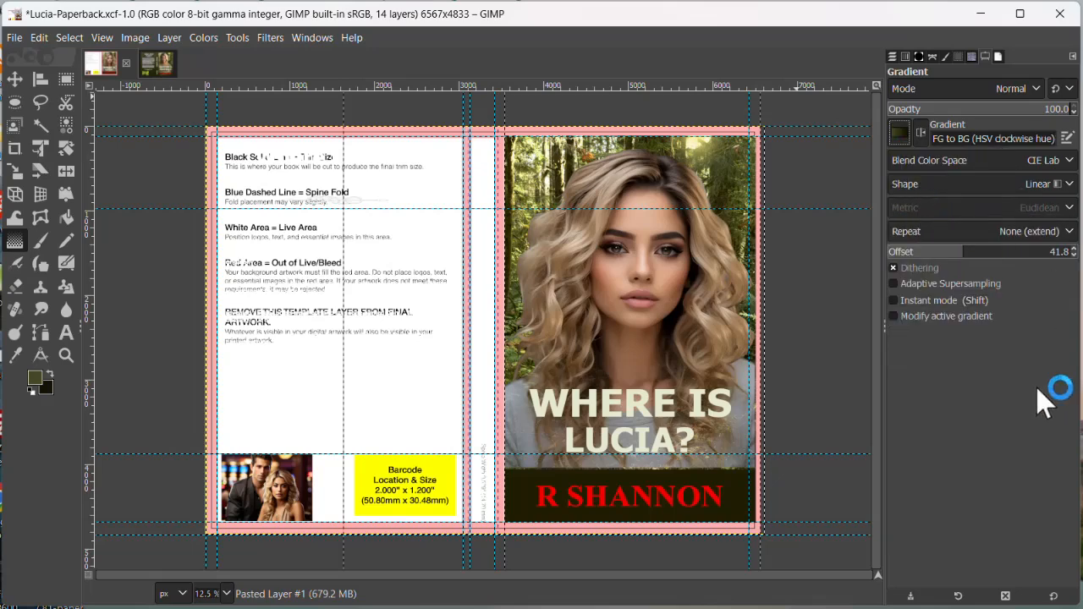
pyautogui.click(1070, 184)
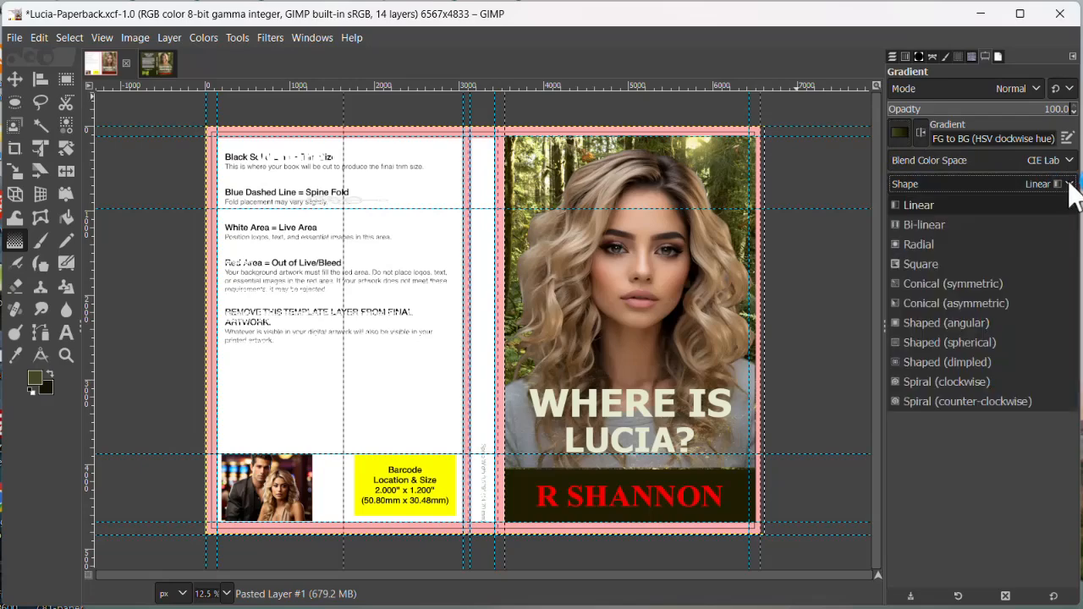
pyautogui.click(970, 204)
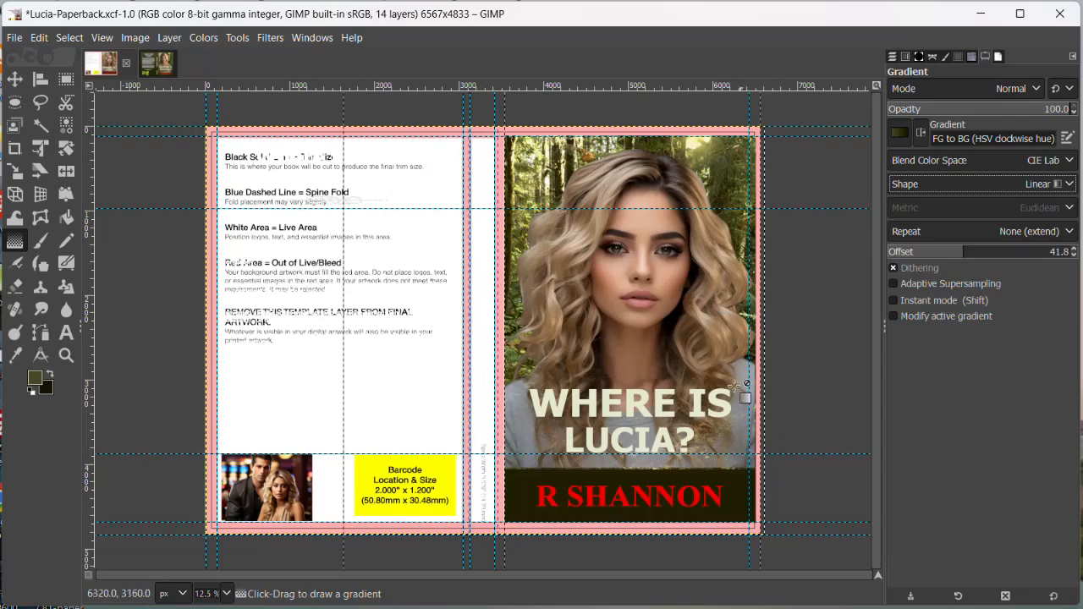
# - Add a transparent 6567 × 4833 px layer named "NEW GRADIENT FROM SCRATCH" directly above Pasted Layer #1
pyautogui.click(494, 127)
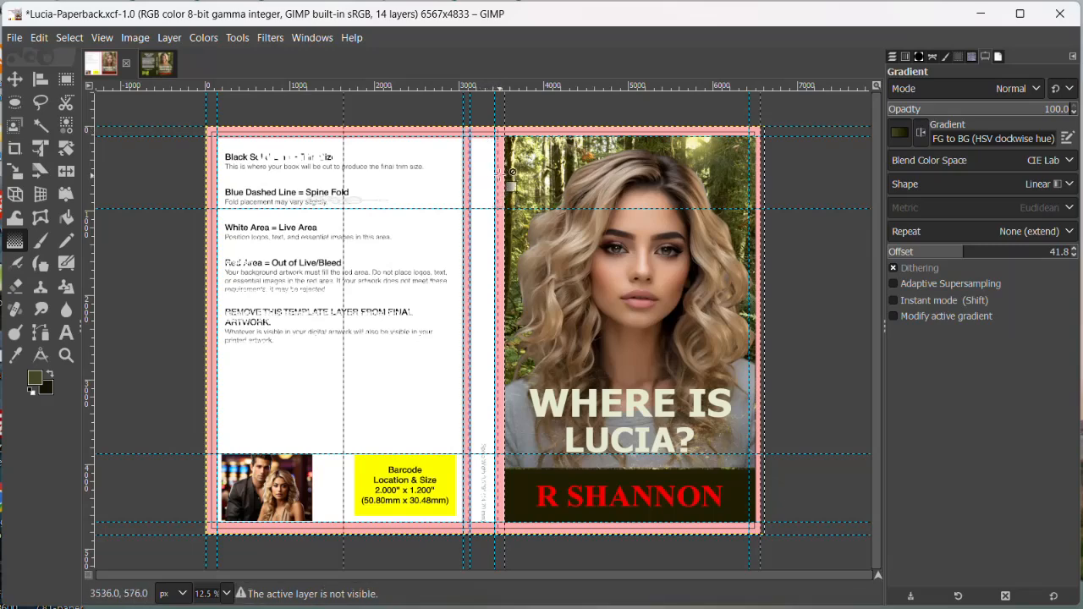
pyautogui.click(1040, 162)
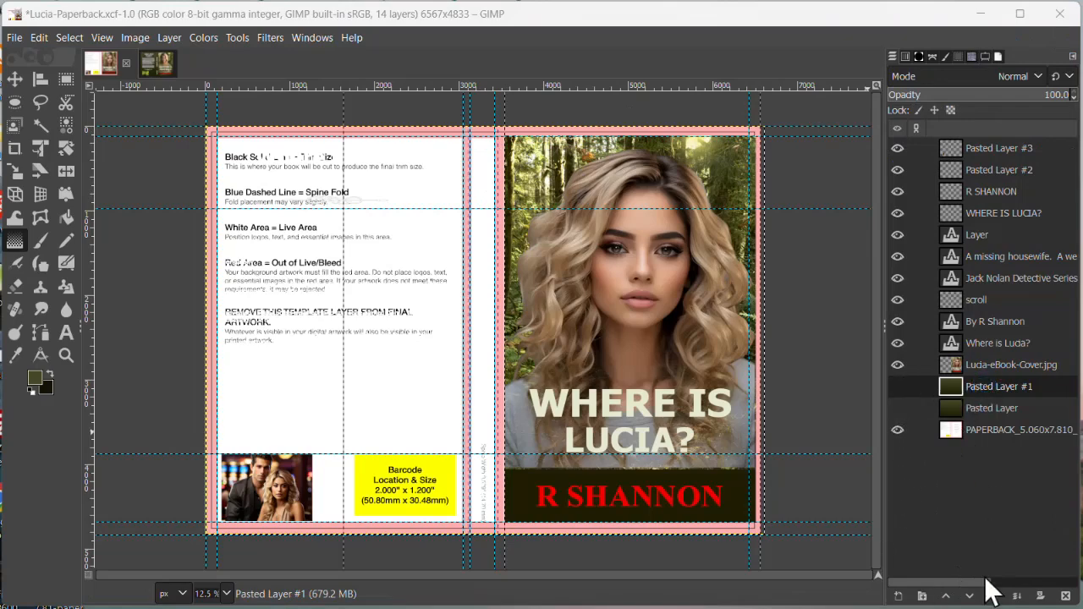
pyautogui.click(899, 595)
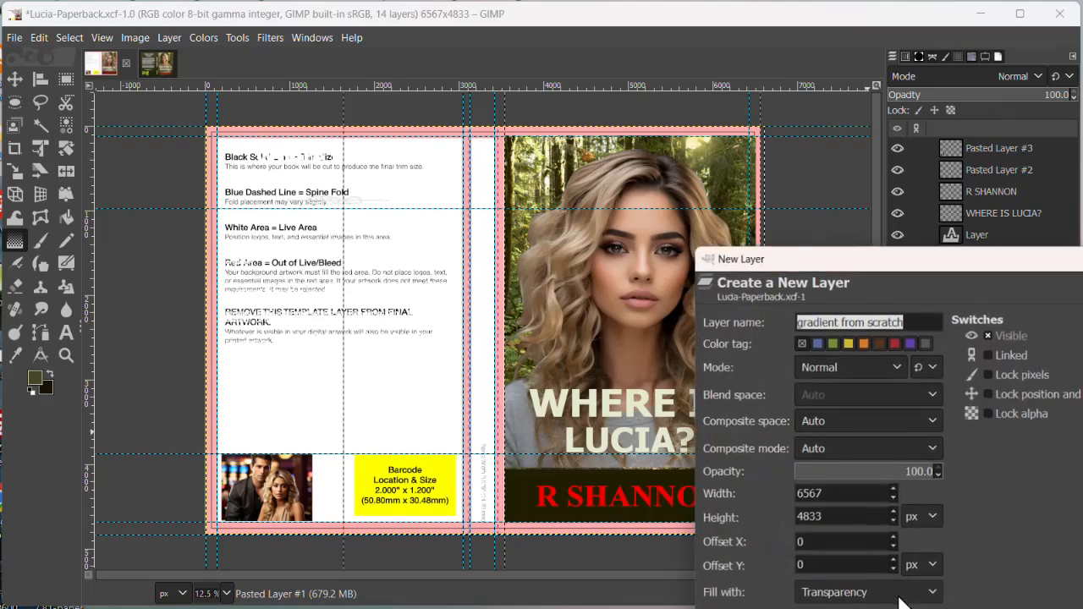
pyautogui.write('NEW')
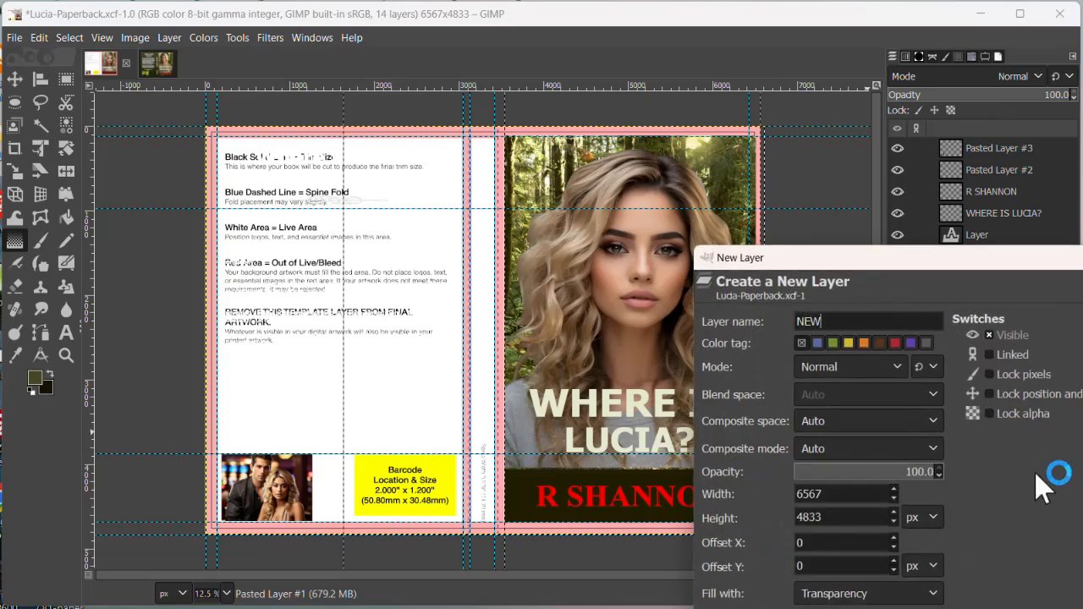
pyautogui.write(' GRADIENT FROM SCRATCH')
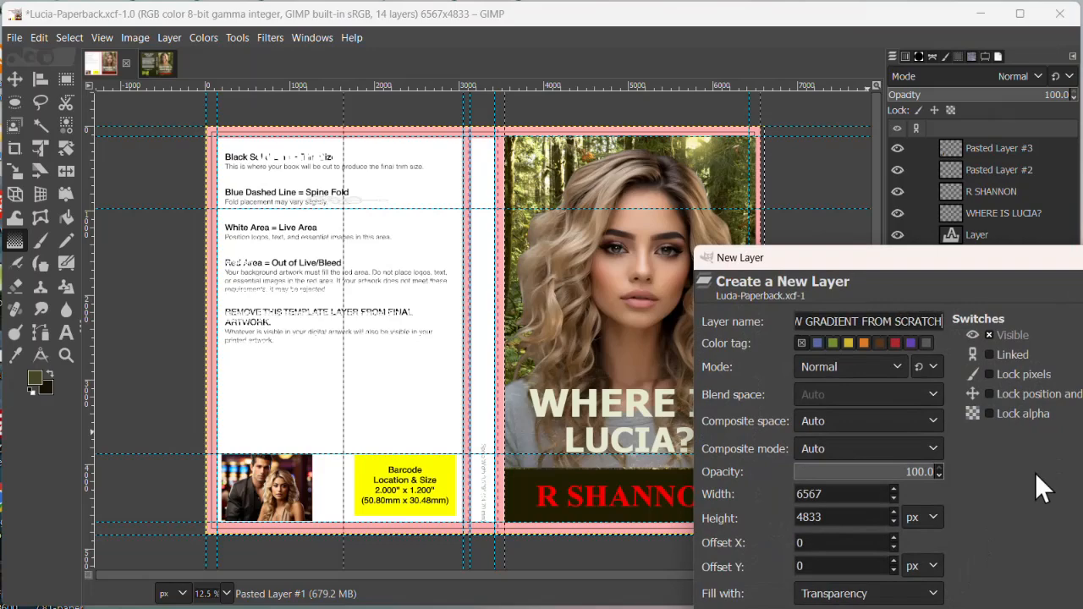
pyautogui.press('Return')
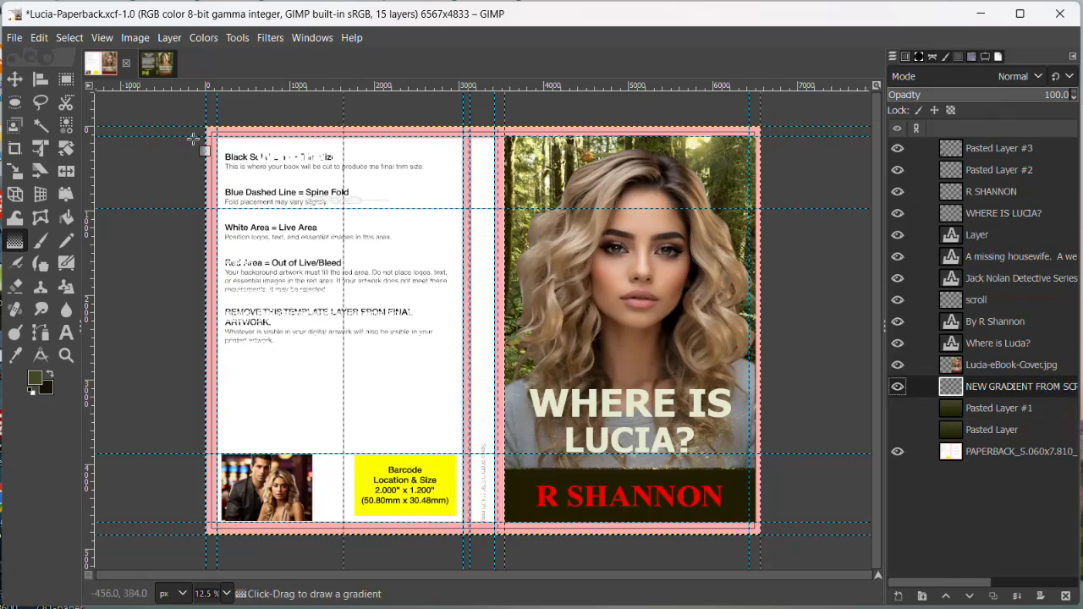
# - Fill the new layer with a vertical linear gradient running from the cover's top edge down to its bottom edge
pyautogui.click(14, 241)
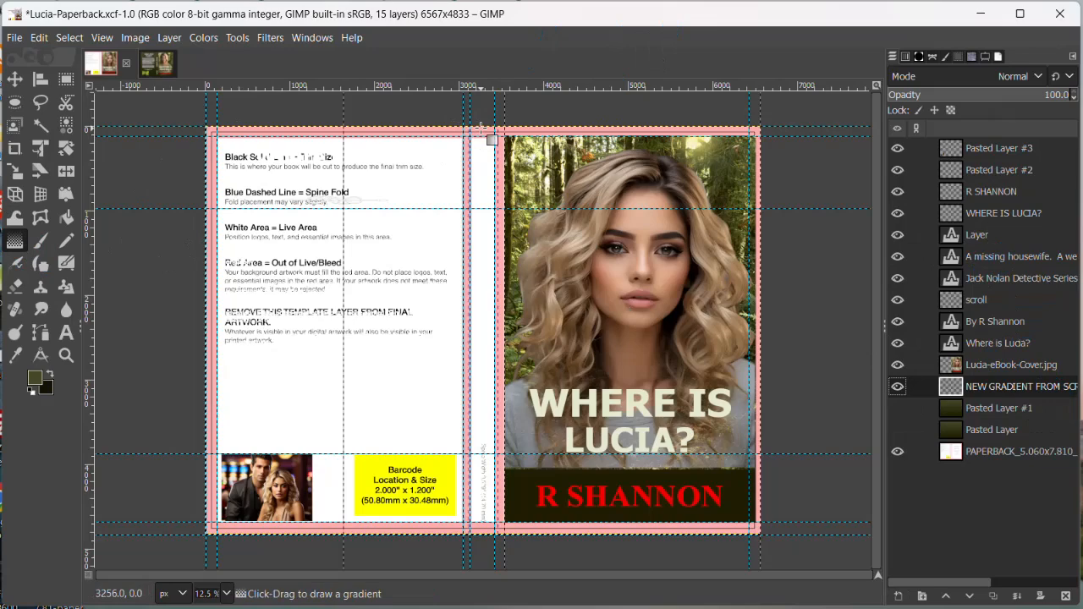
pyautogui.moveTo(480, 125); pyautogui.dragTo(480, 533)
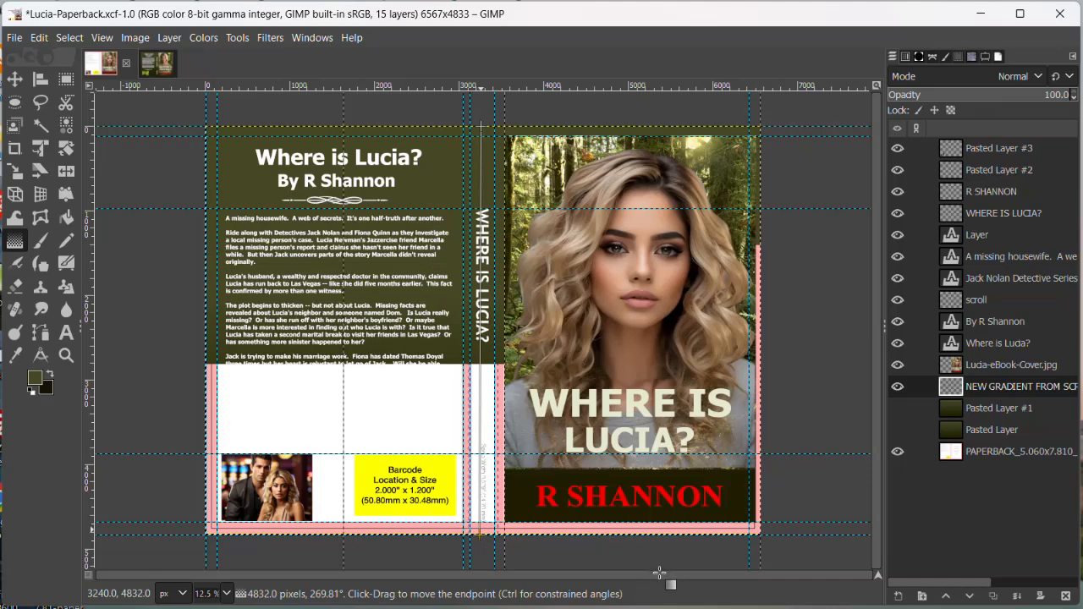
pyautogui.press('Return')
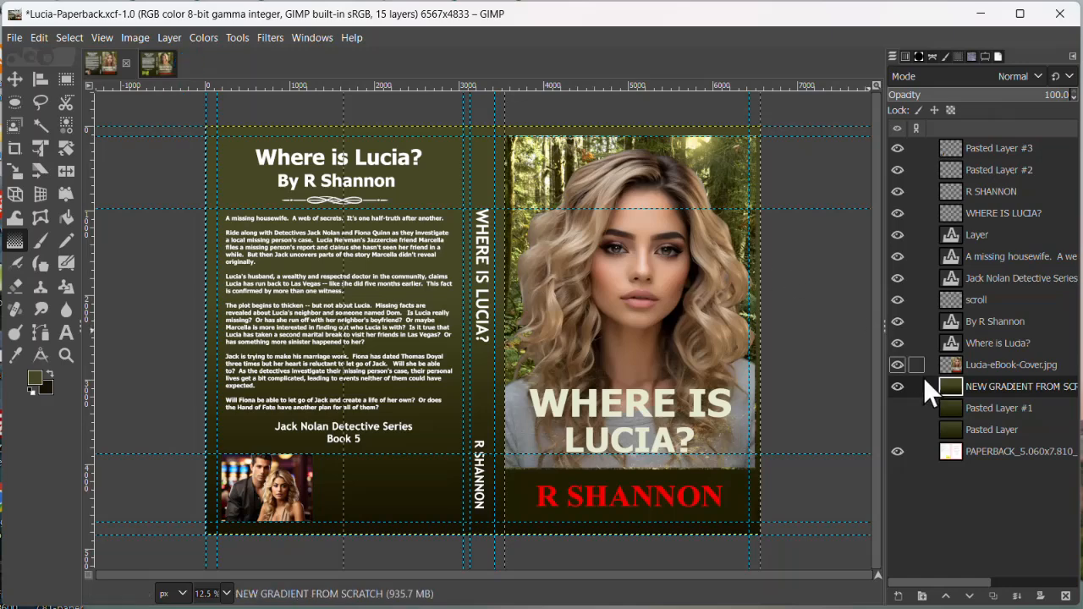
# - Delete the layers NEW GRADIENT FROM SCRATCH and Pasted Layer #1, and add a transparent layer named "new gradient borrowed" above Pasted Layer
pyautogui.click(1065, 596)
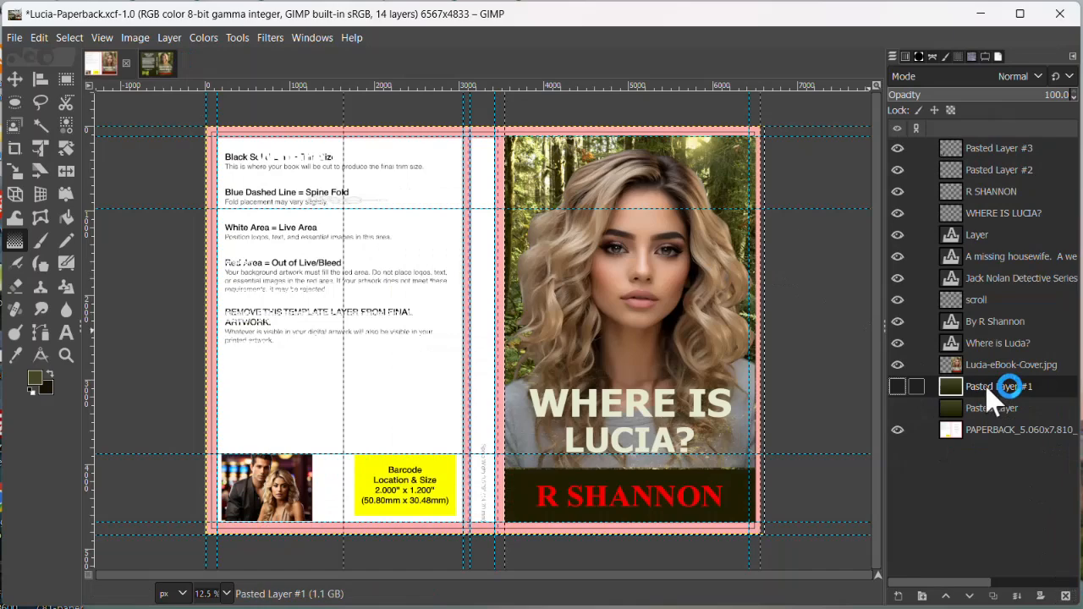
pyautogui.click(1065, 596)
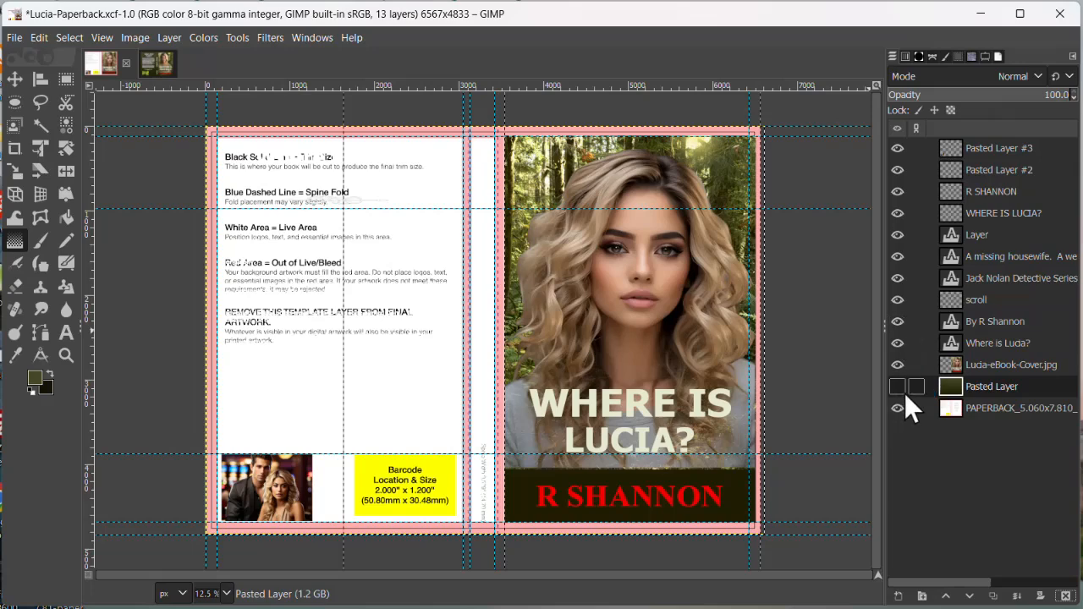
pyautogui.click(898, 596)
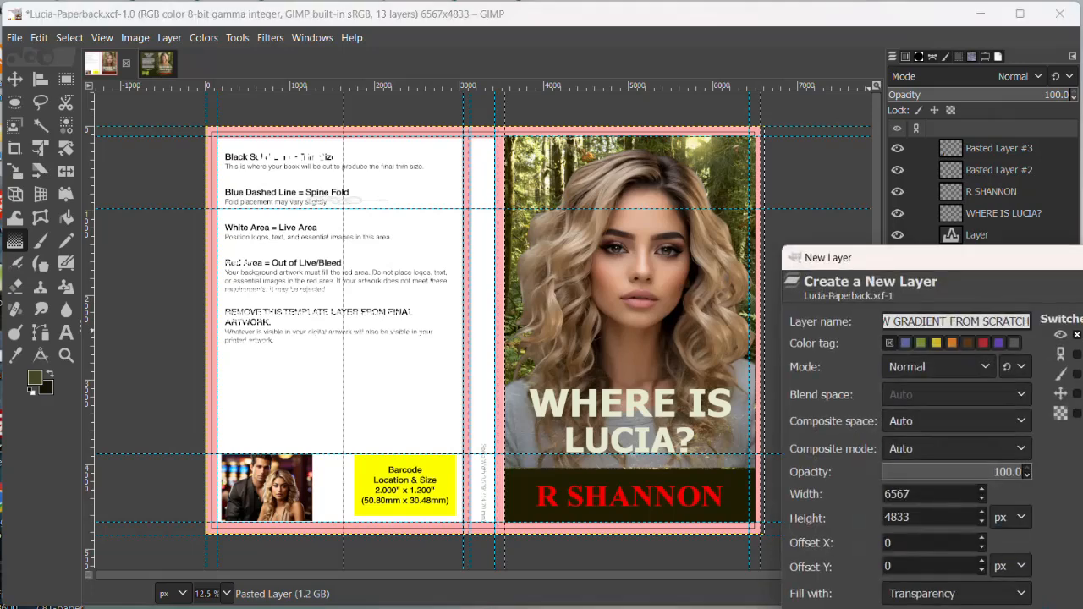
pyautogui.write('new gradi')
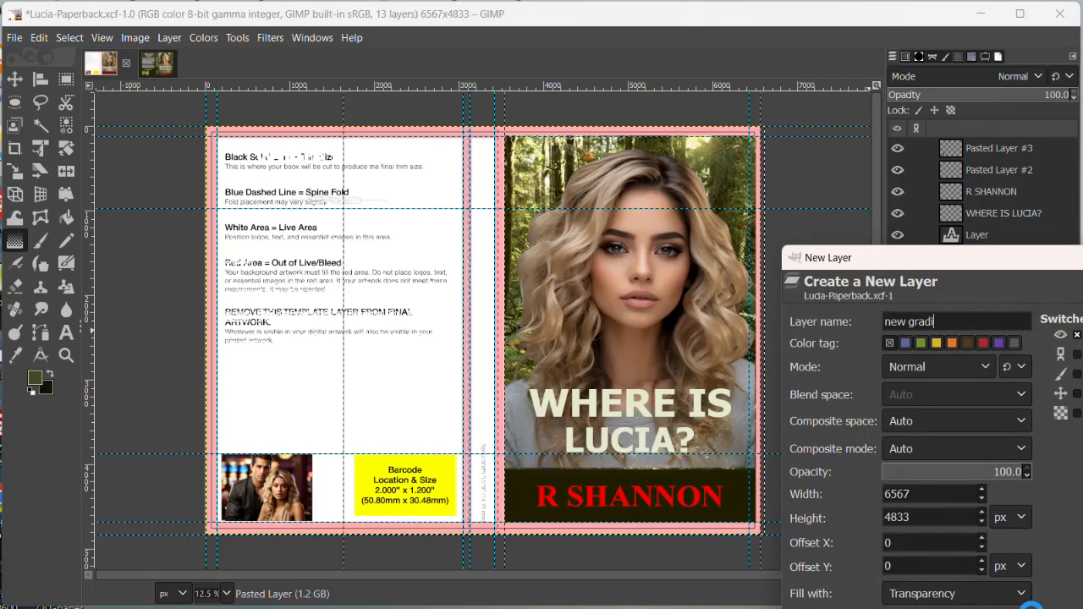
pyautogui.write('ent borrowed')
pyautogui.press('Return')
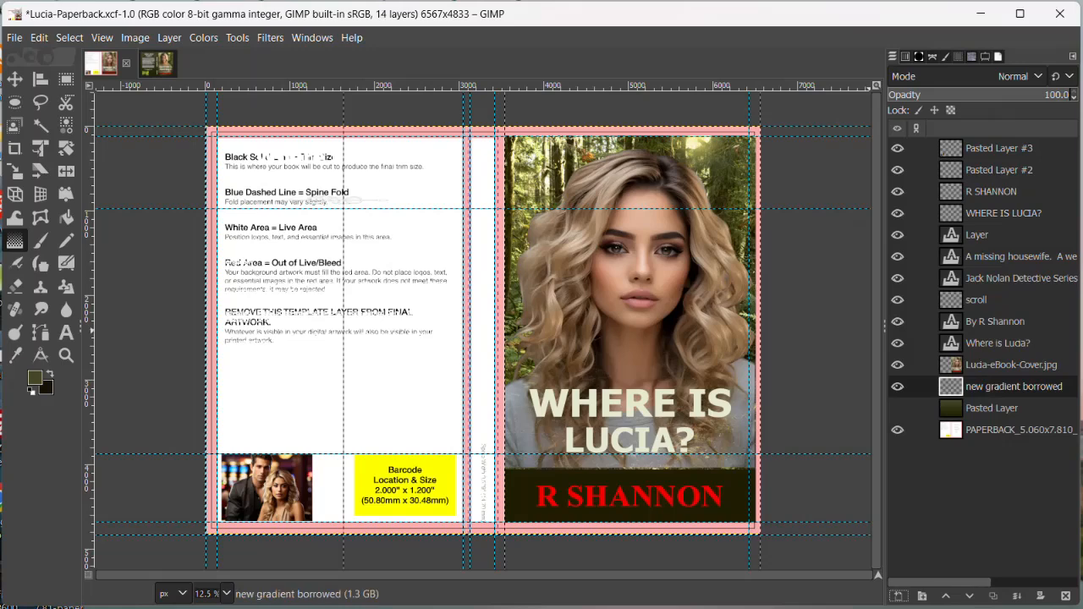
# - In the MothersInstinctPaperback image, show only the New background gradient layer and copy the visible result
pyautogui.click(149, 65)
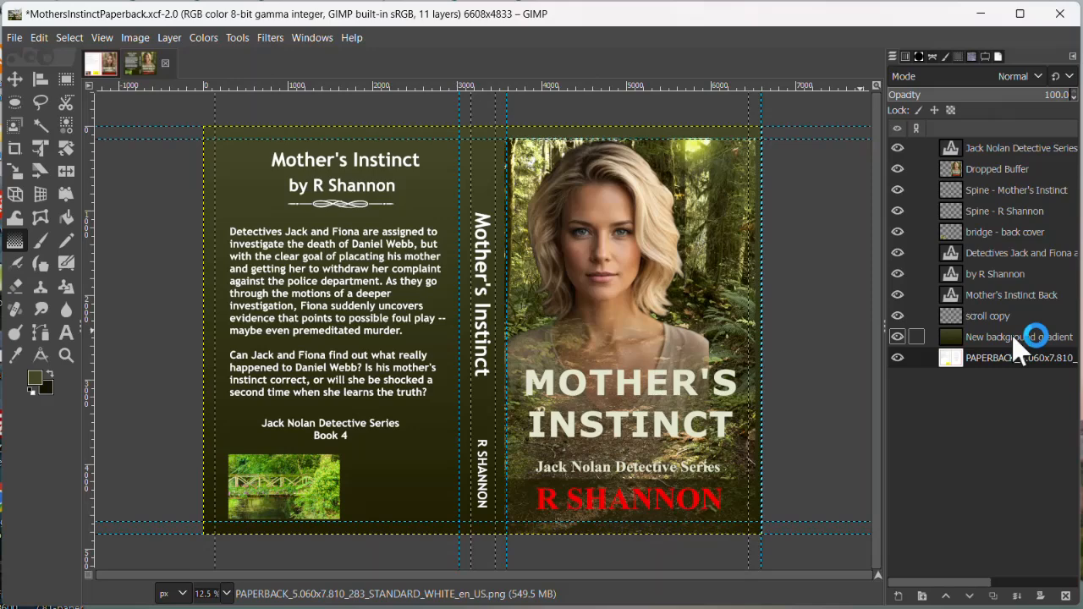
pyautogui.keyDown('shift'); pyautogui.click(897, 336); pyautogui.keyUp('shift')
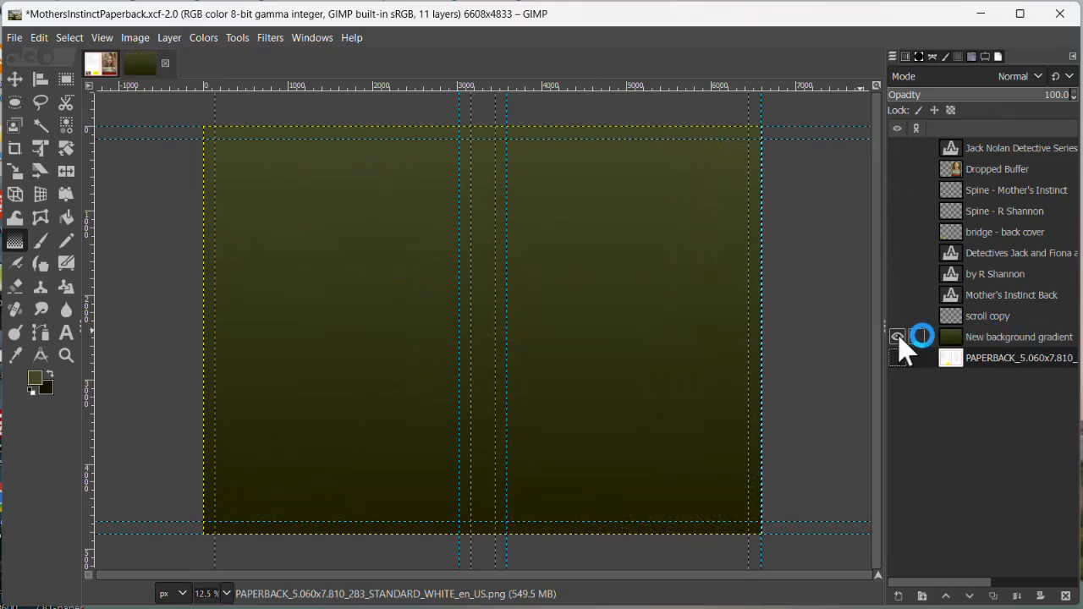
pyautogui.rightClick(639, 266)
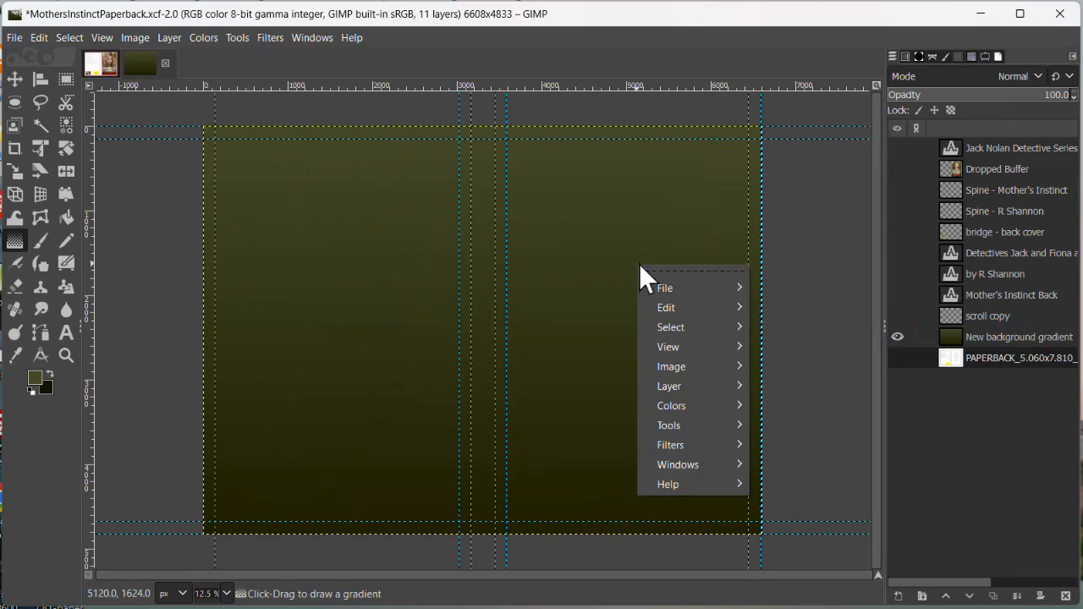
pyautogui.moveTo(662, 312)
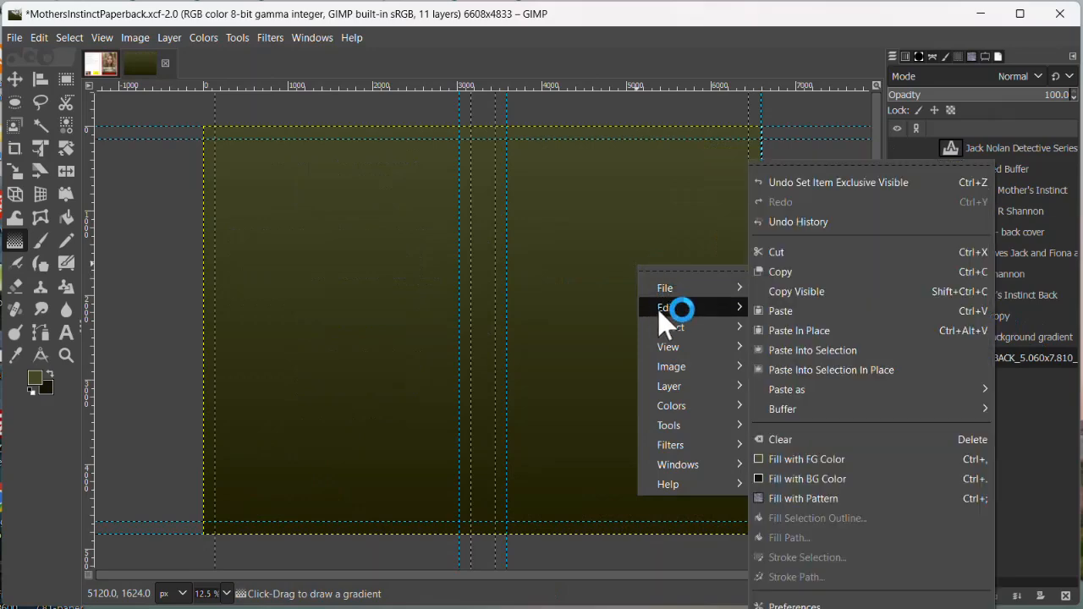
pyautogui.click(782, 291)
# - Paste the copied gradient into the Lucia-Paperback image above "new gradient borrowed" and turn the floating selection into its own layer
pyautogui.click(101, 63)
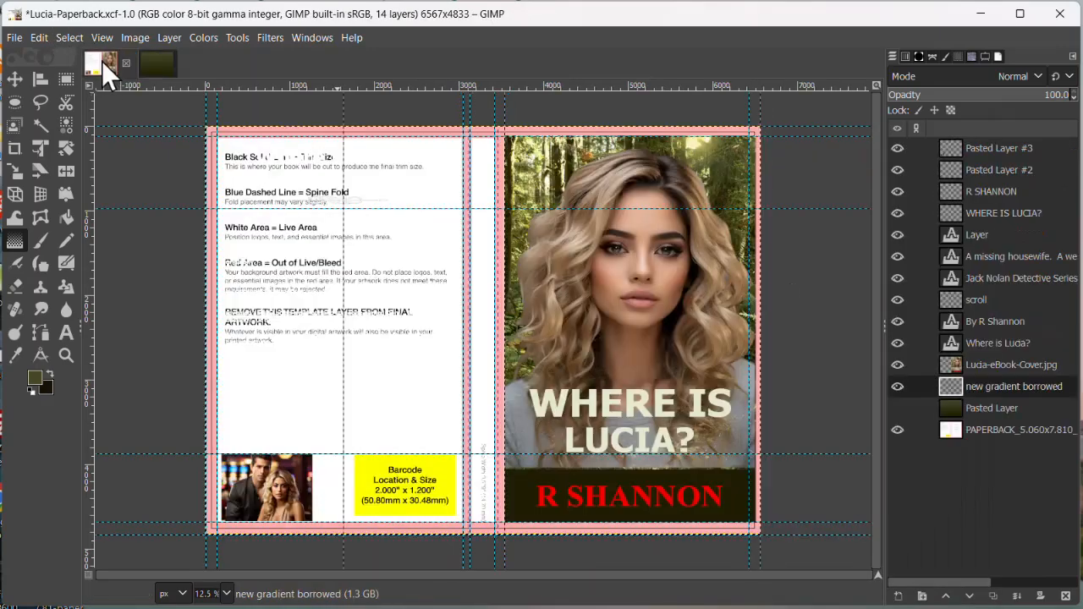
pyautogui.click(974, 388)
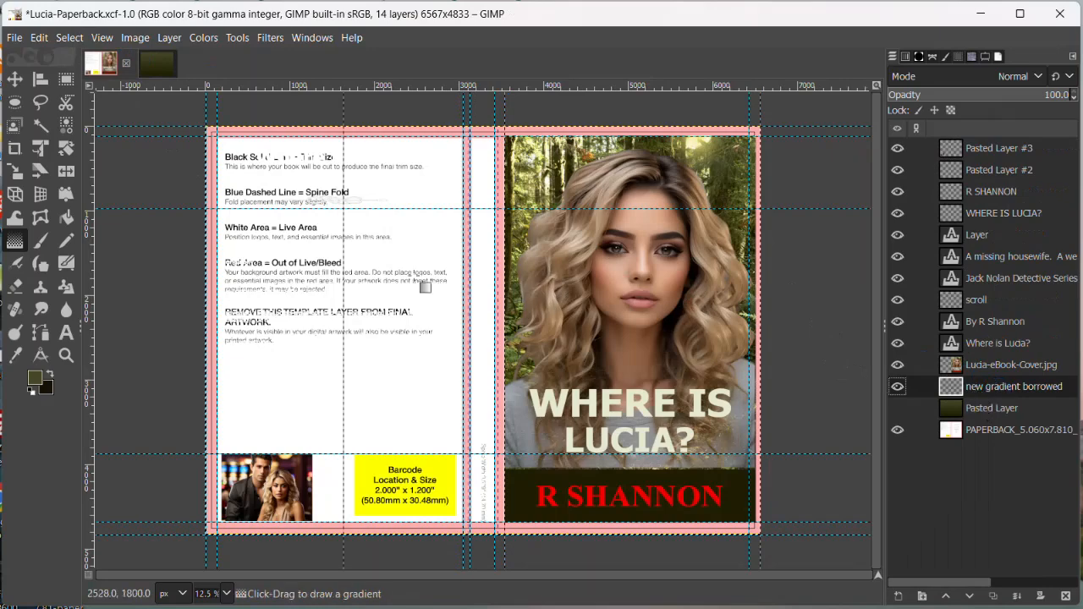
pyautogui.rightClick(413, 245)
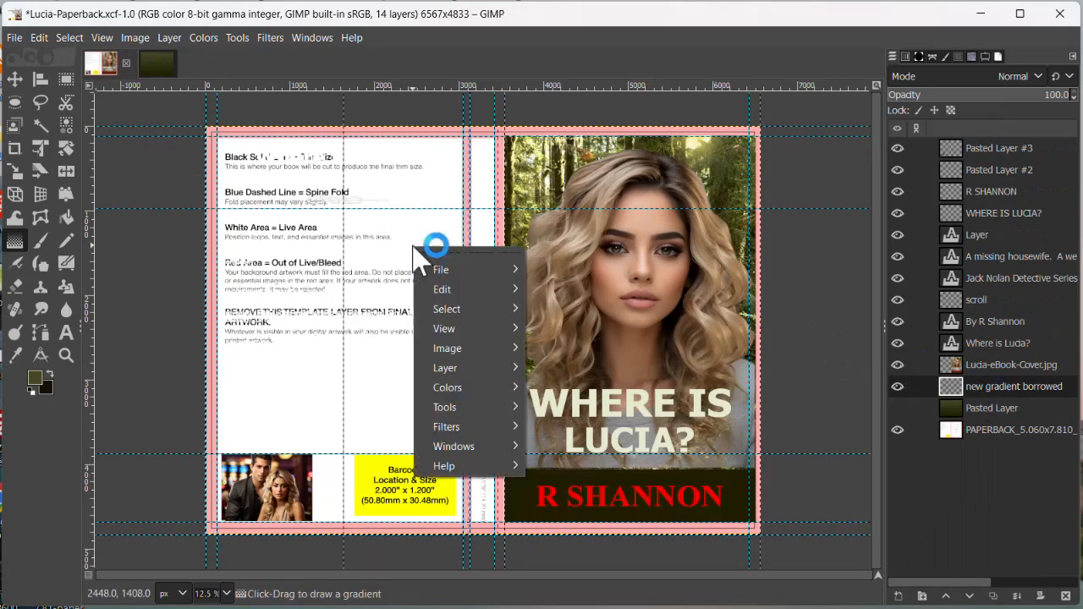
pyautogui.click(383, 240)
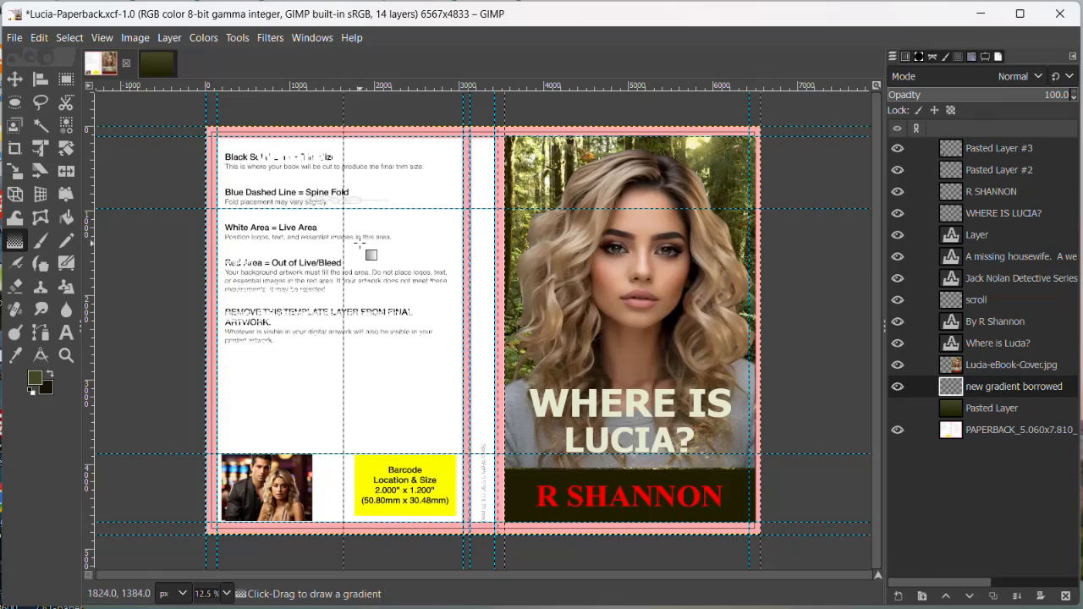
pyautogui.hotkey('ctrl', 'v')
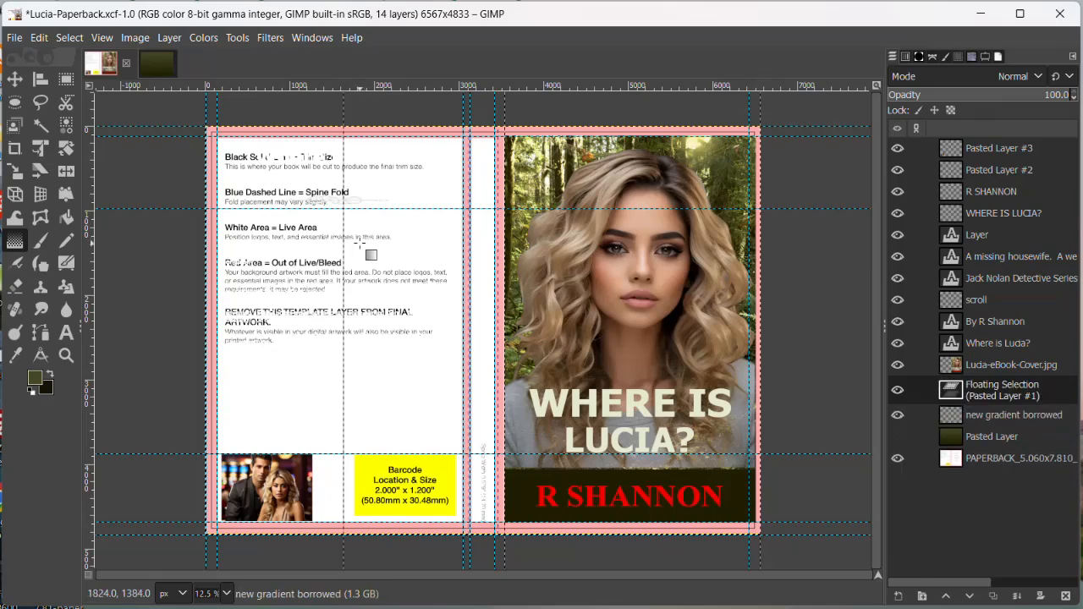
pyautogui.click(973, 391)
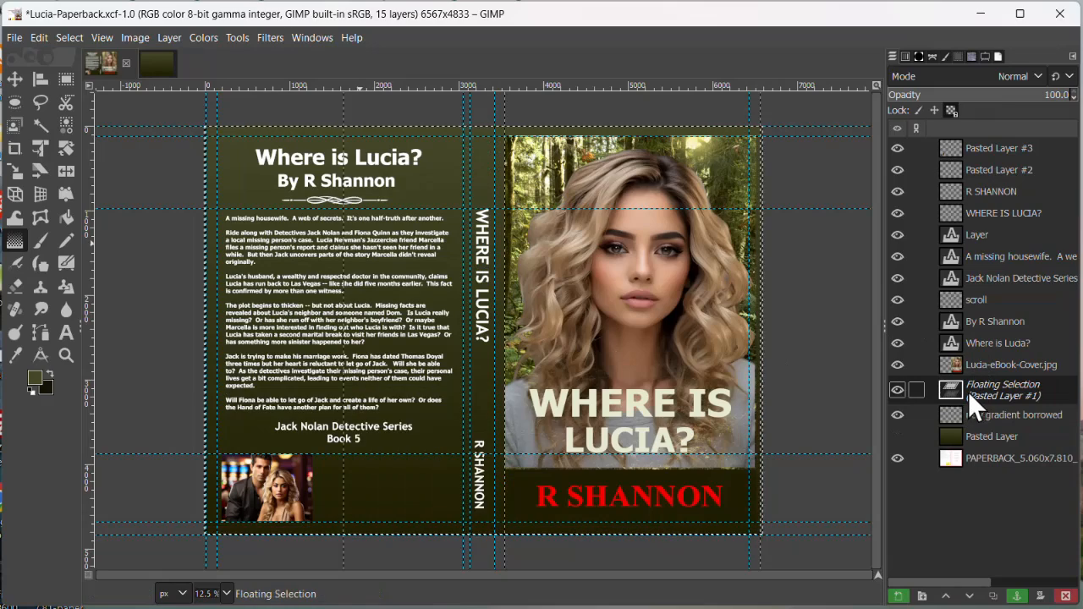
pyautogui.click(899, 595)
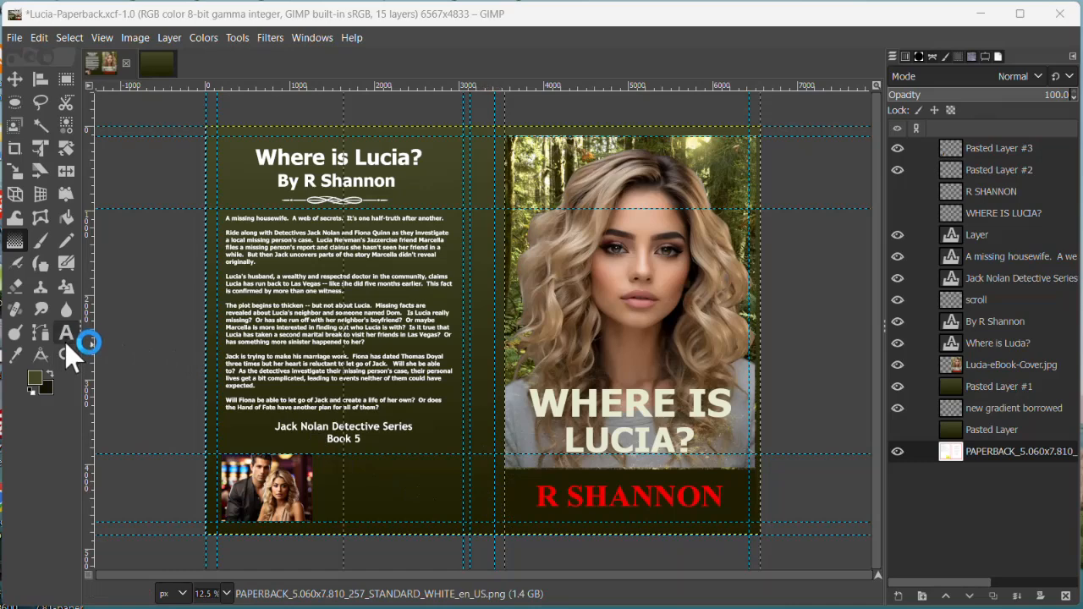
# - Set the foreground color to the cream e5e9d0 sampled from the front cover's title lettering
pyautogui.click(28, 387)
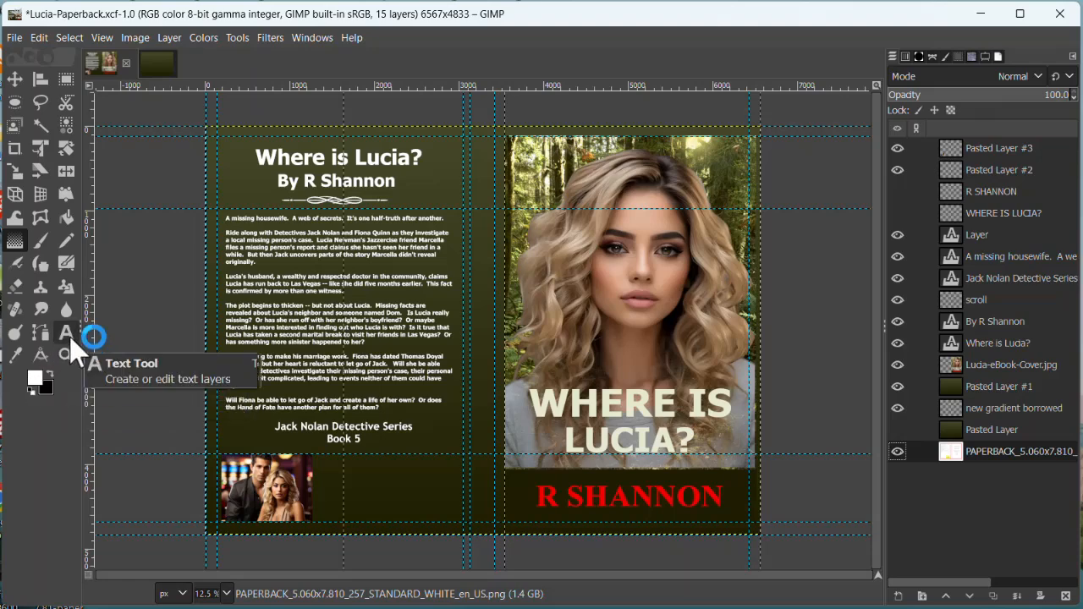
pyautogui.click(34, 376)
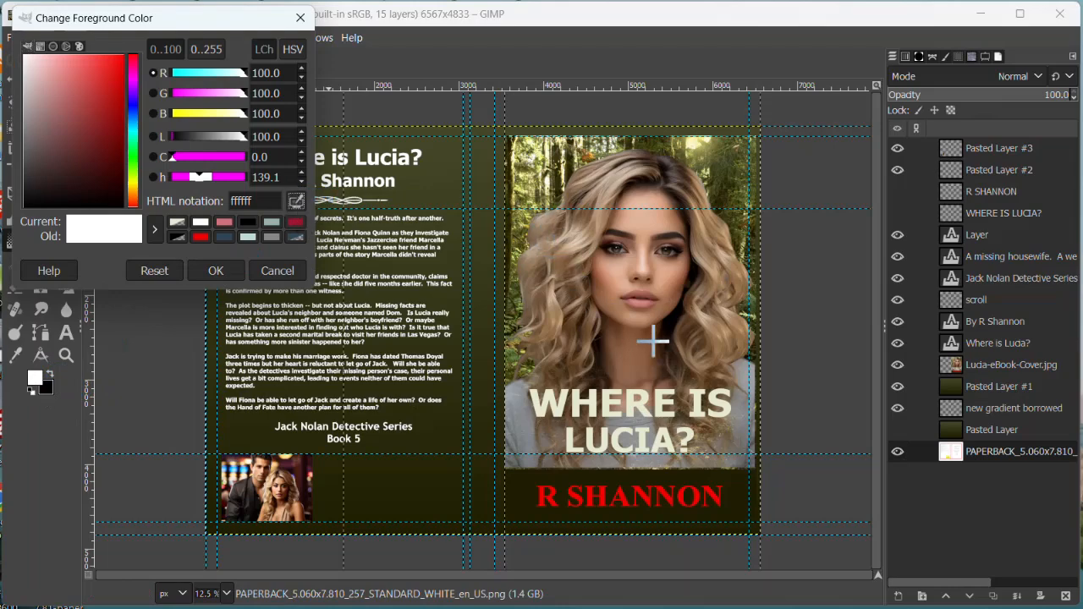
pyautogui.click(643, 398)
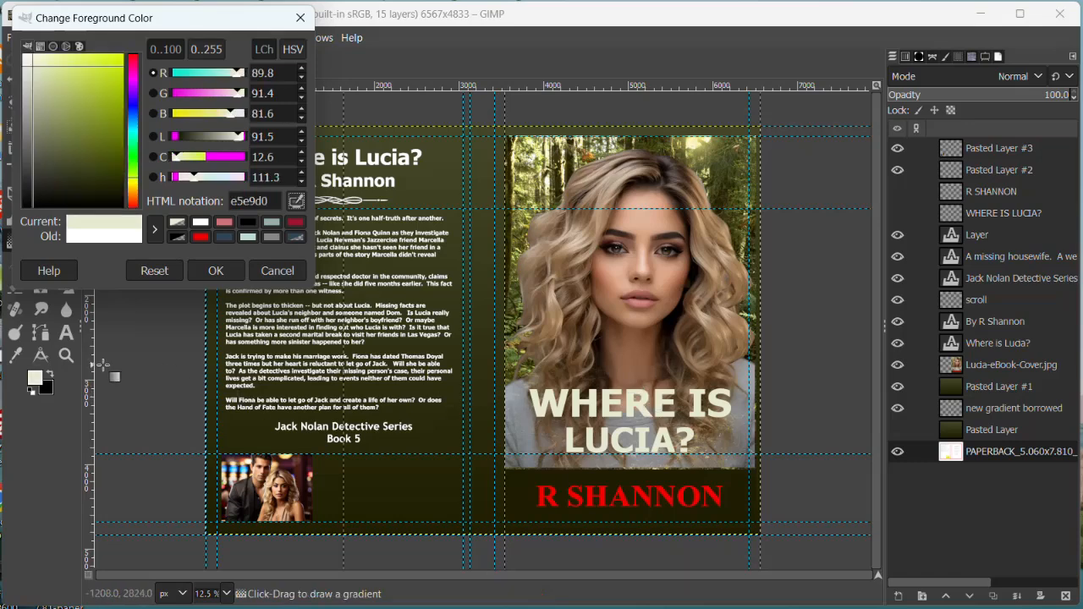
pyautogui.click(215, 270)
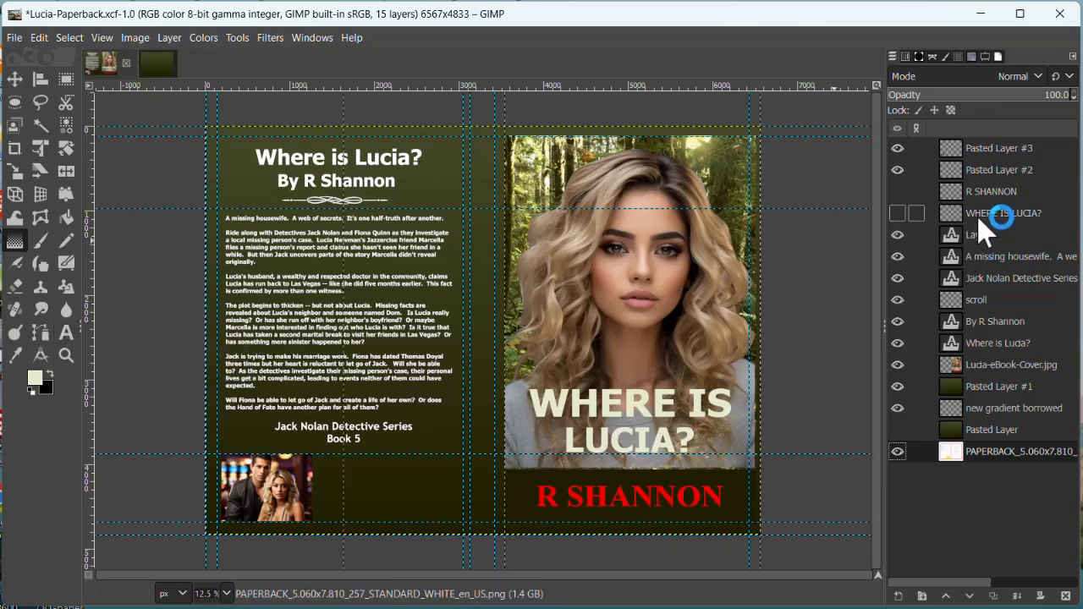
# - Add the text "WHERE IS LUCIA?" in Tahoma Bold at 80 px beside the couple photo, on a layer above Pasted Layer #3
pyautogui.click(991, 148)
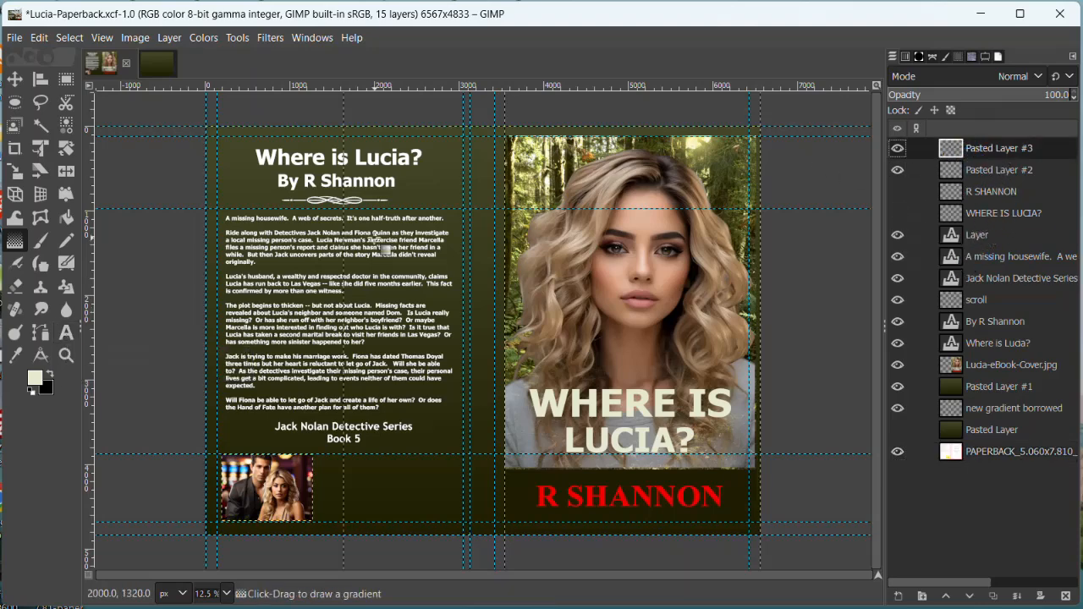
pyautogui.click(67, 332)
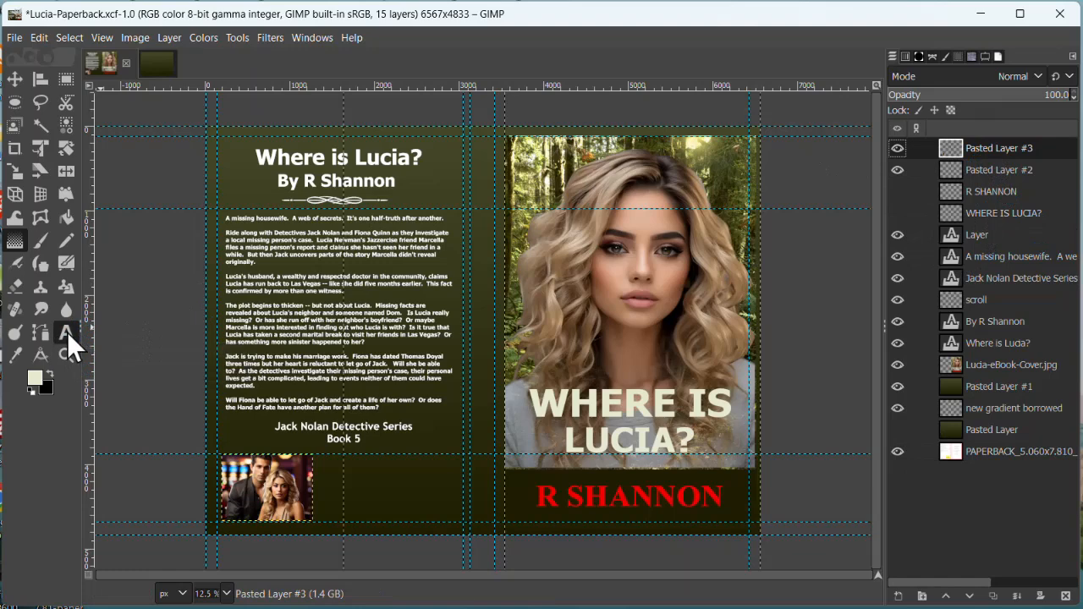
pyautogui.click(336, 478)
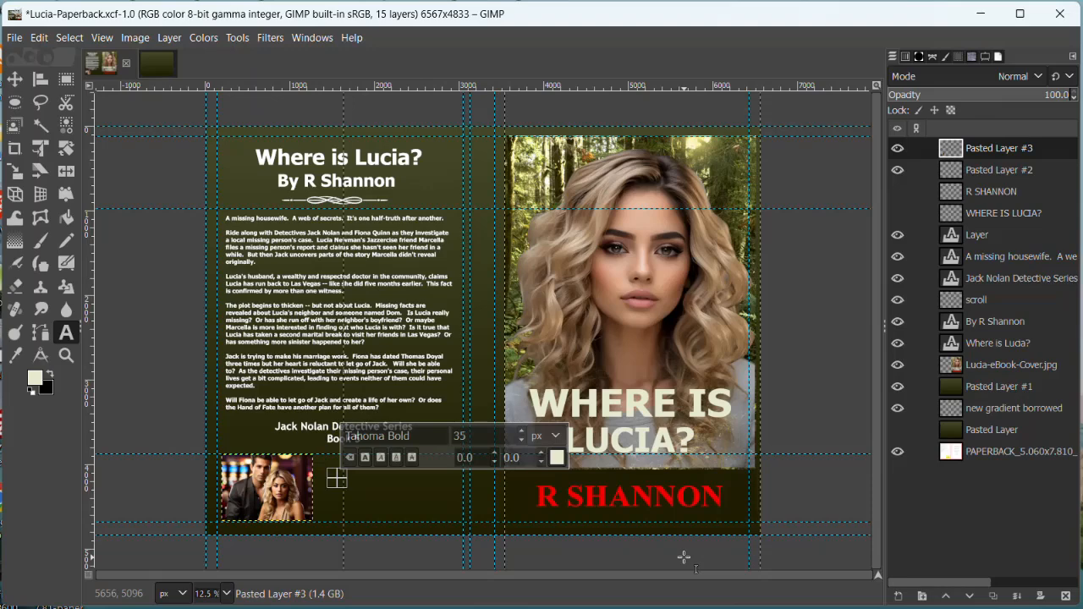
pyautogui.doubleClick(65, 331)
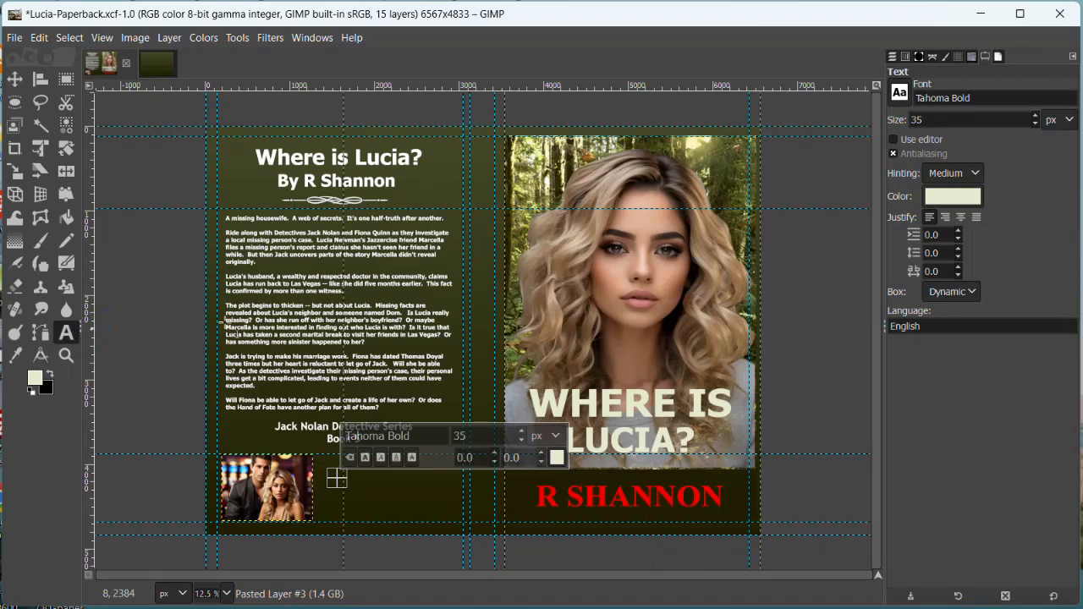
pyautogui.doubleClick(926, 120)
pyautogui.hotkey('ctrl', 'v')
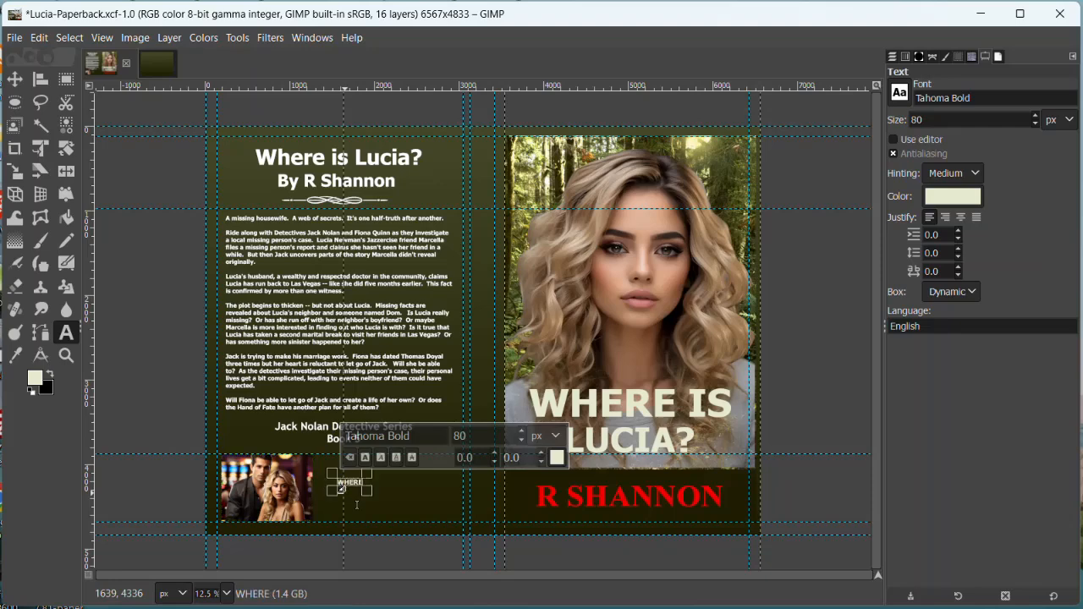
pyautogui.write('IS L')
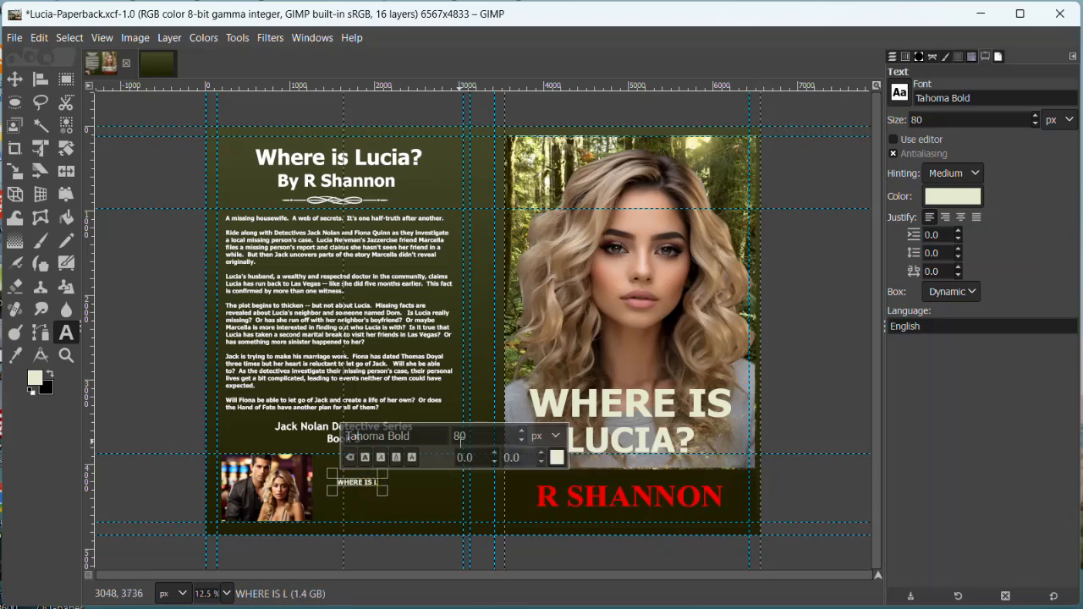
pyautogui.write('UCIA?')
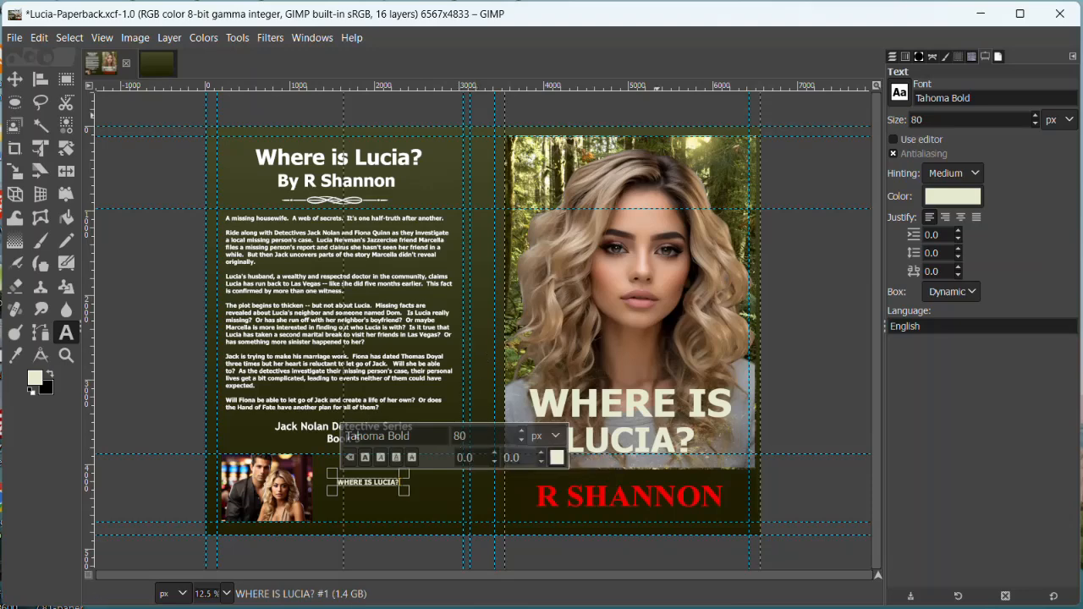
# - Enlarge the whole new "WHERE IS LUCIA?" text, trying 150 px and settling on 200 px
pyautogui.hotkey('ctrl', 'a')
pyautogui.moveTo(488, 435); pyautogui.dragTo(417, 441)
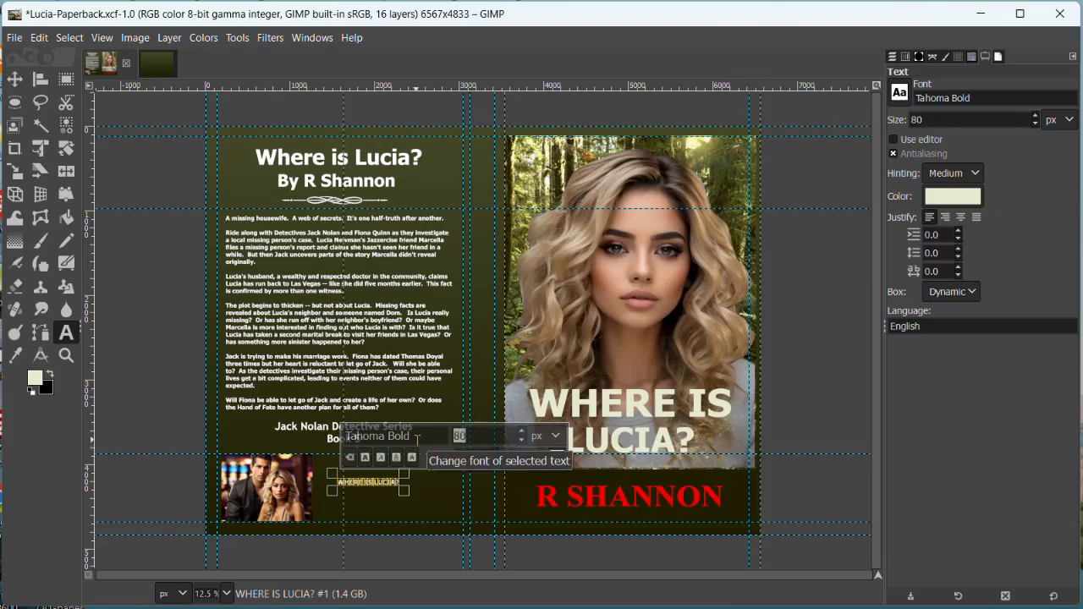
pyautogui.write('150')
pyautogui.press('Return')
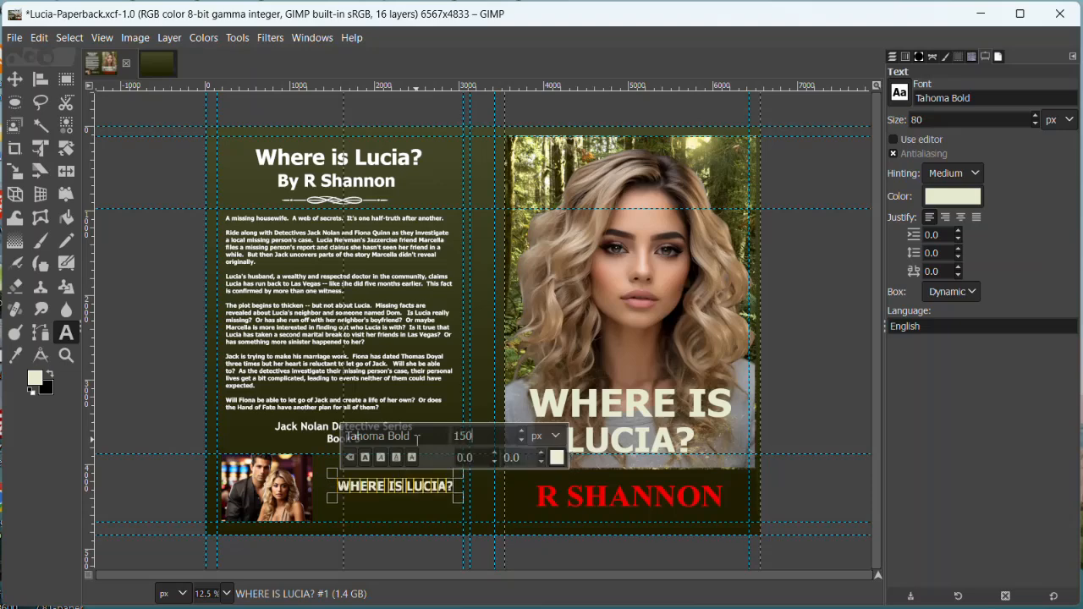
pyautogui.press('BackSpace')
pyautogui.press('Return')
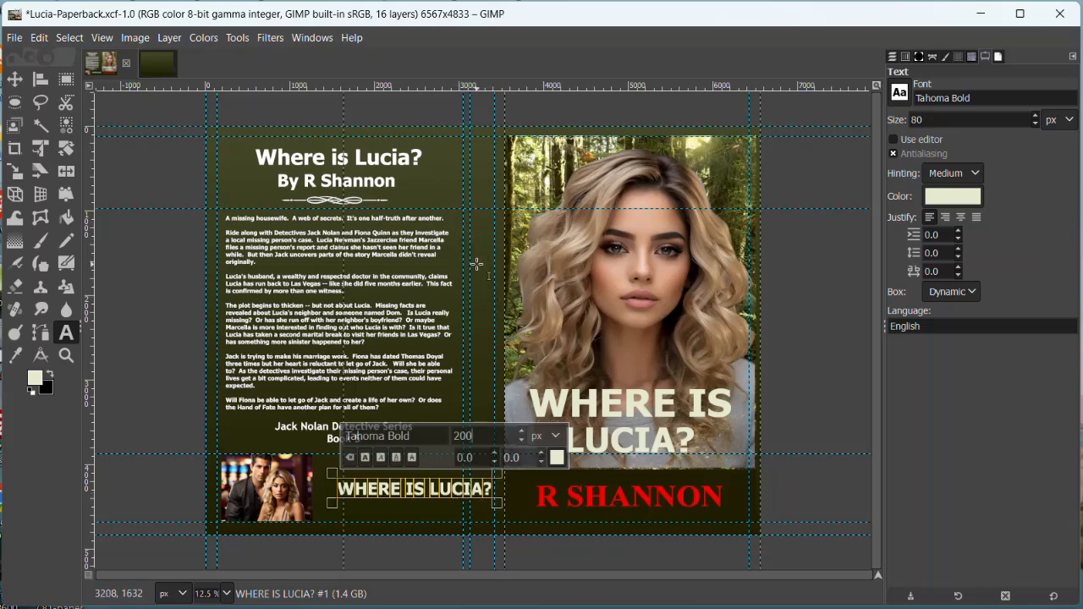
# - Move the new "WHERE IS LUCIA?" text layer up to mid-height of the cover, across the spine and the front cover's edge
pyautogui.click(15, 84)
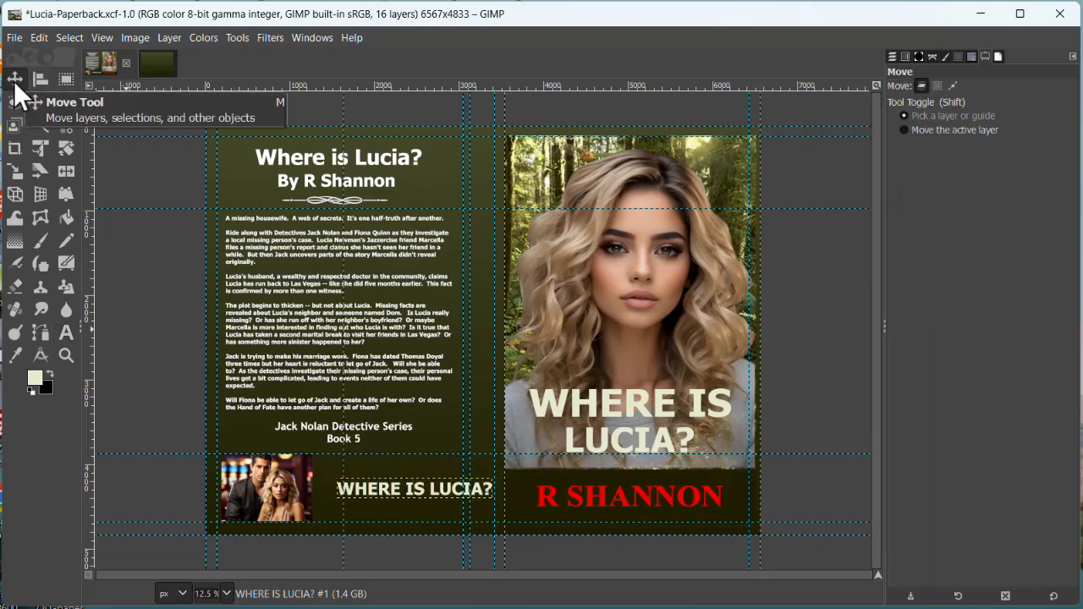
pyautogui.click(891, 55)
pyautogui.click(1019, 148)
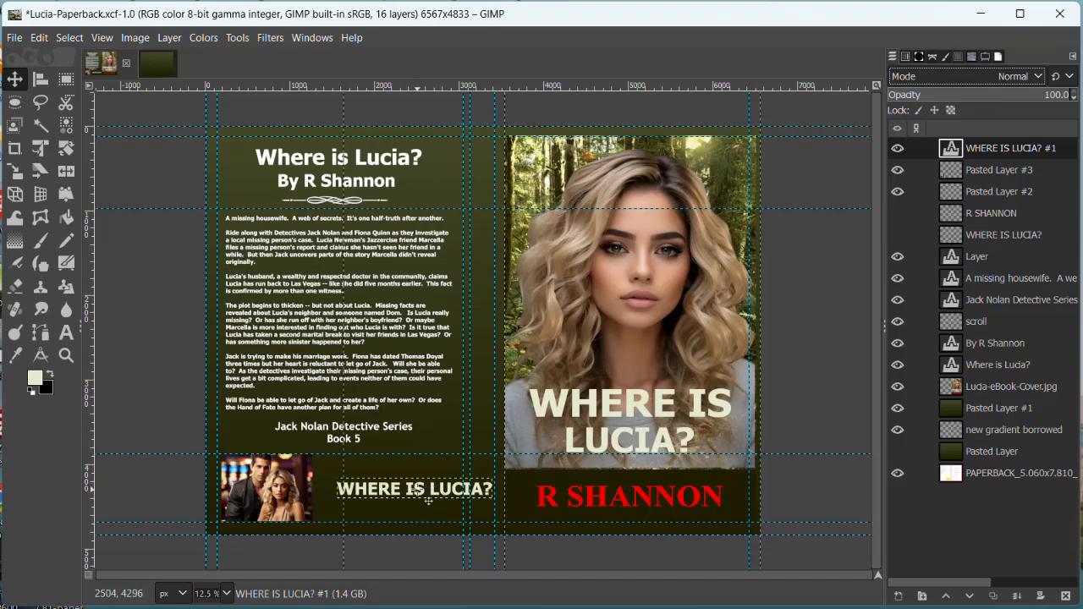
pyautogui.moveTo(428, 501); pyautogui.dragTo(535, 345)
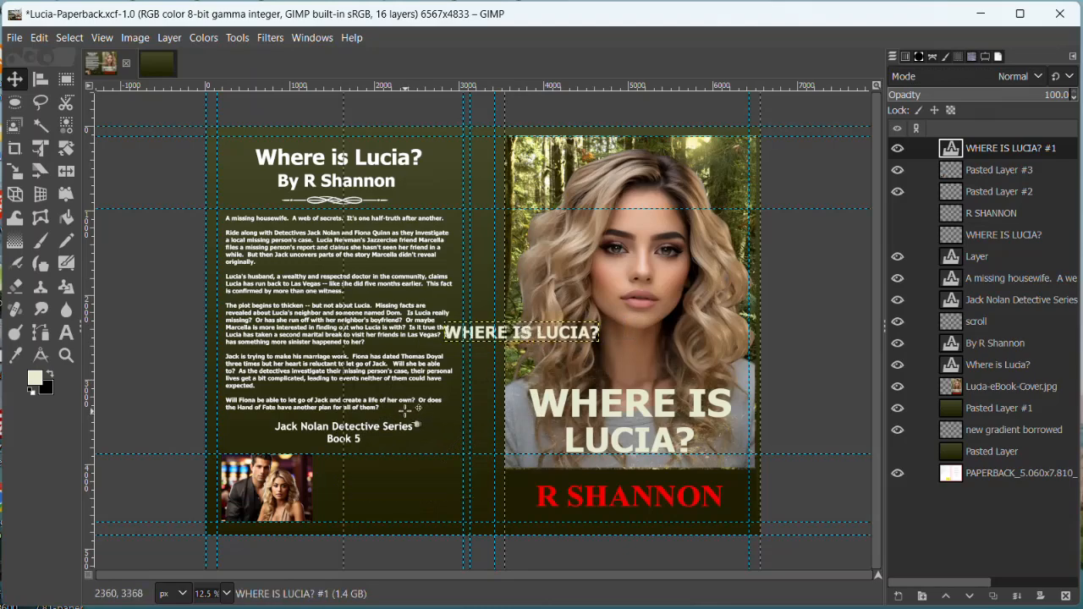
# - Rotate the new "WHERE IS LUCIA?" text layer 90 degrees around its centre so it reads downward
pyautogui.hotkey('shift', 'r')
pyautogui.click(409, 423)
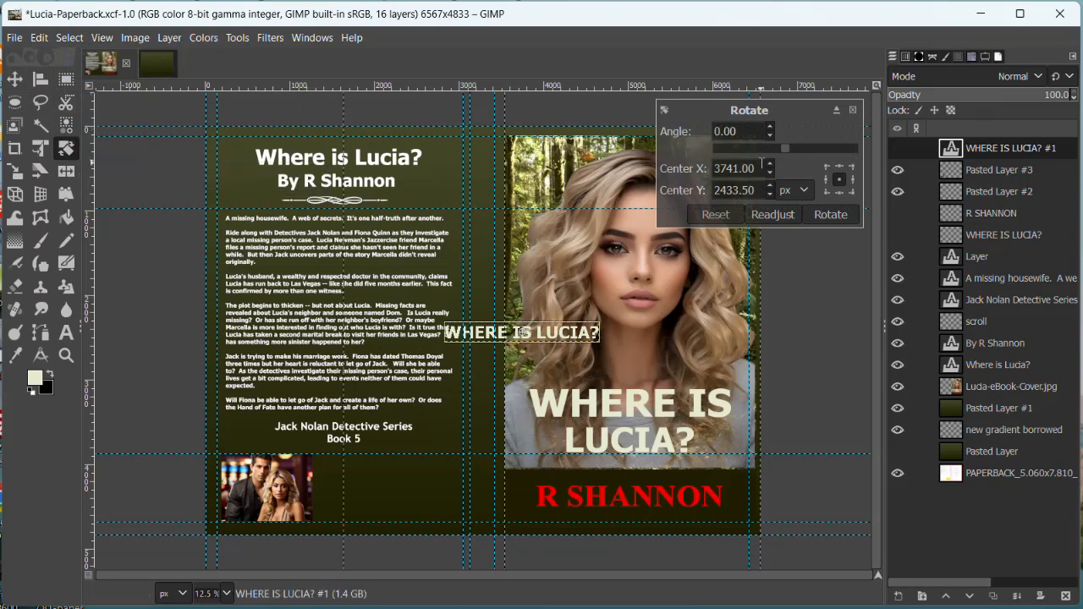
pyautogui.doubleClick(751, 133)
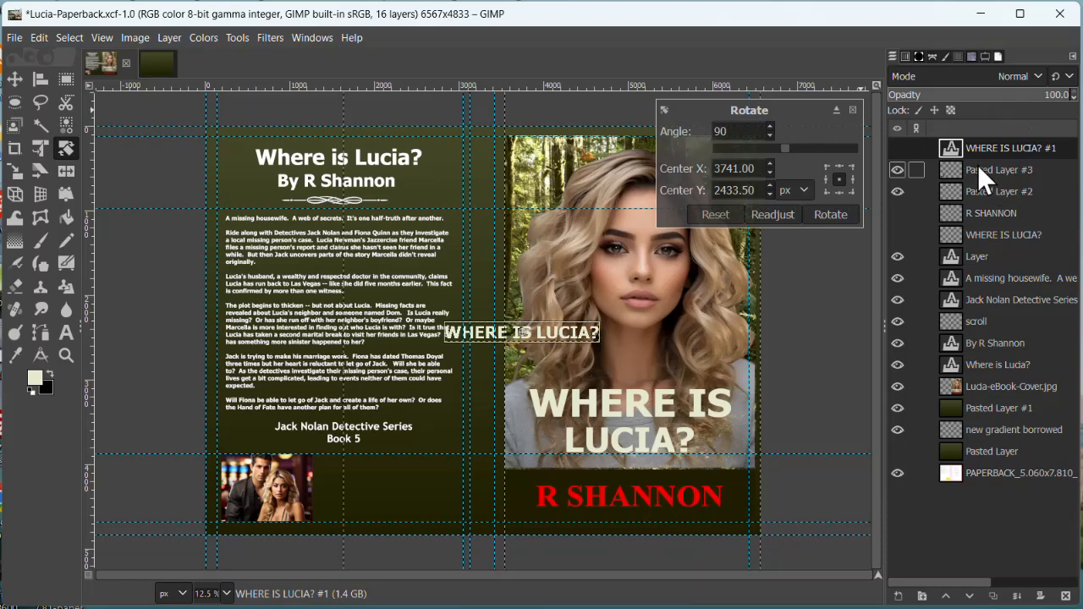
pyautogui.click(842, 221)
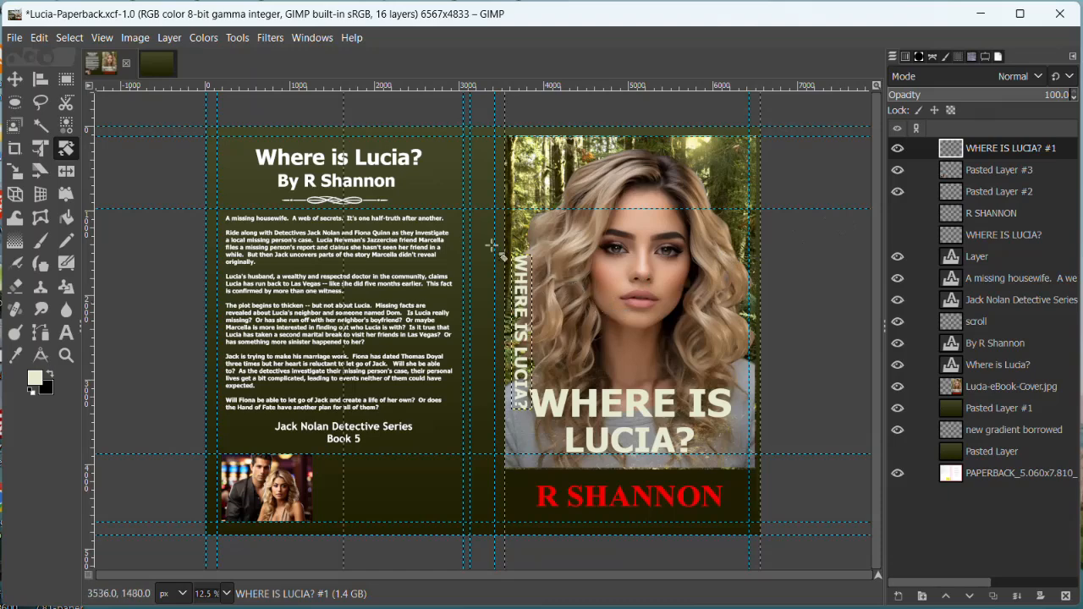
# - Move the rotated "WHERE IS LUCIA?" text onto the spine, with its top on the horizontal guide and centred between the spine guides
pyautogui.click(15, 81)
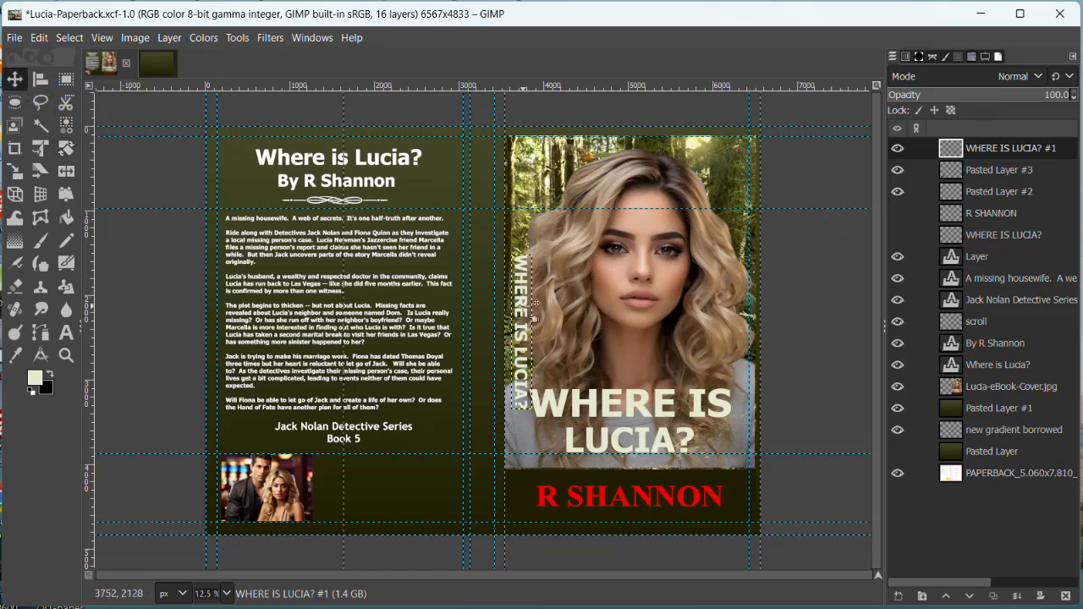
pyautogui.moveTo(533, 302); pyautogui.dragTo(496, 268)
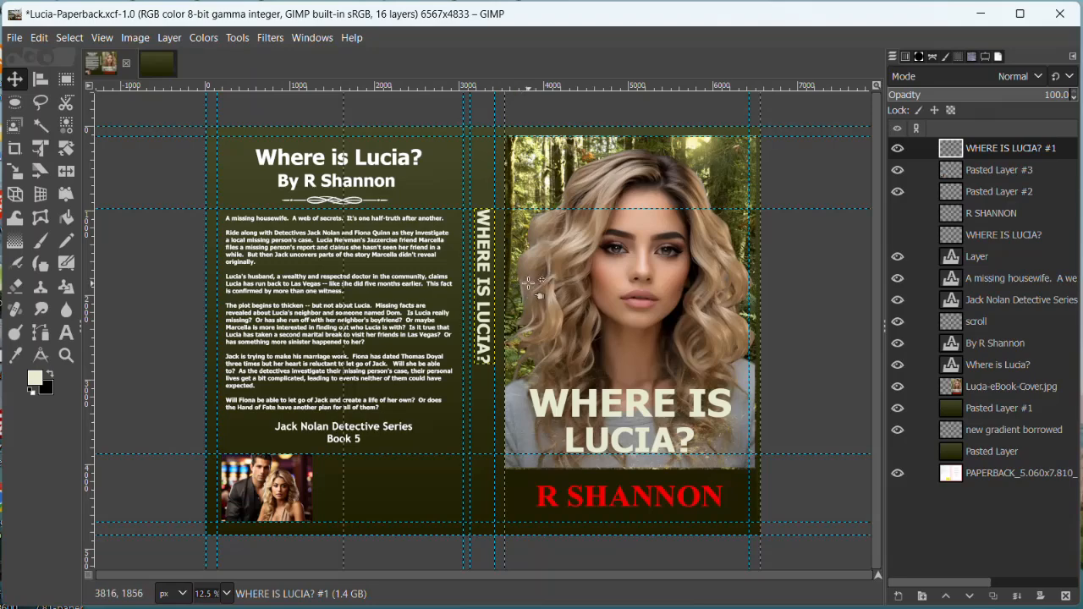
pyautogui.scroll(3, 529, 288)
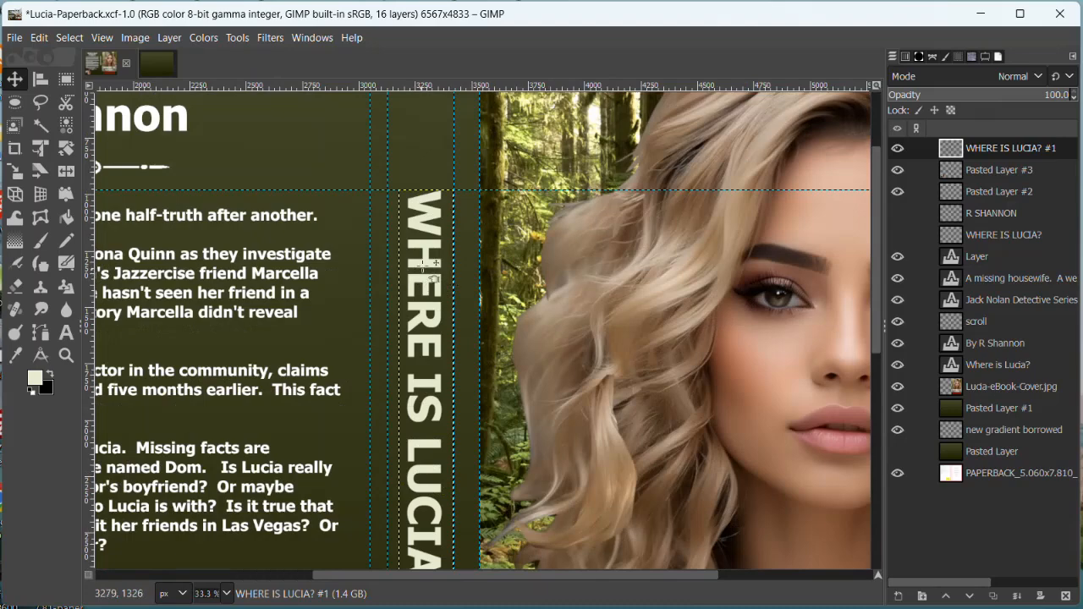
pyautogui.moveTo(427, 259); pyautogui.dragTo(427, 260)
pyautogui.press('1')
pyautogui.scroll(5, 431, 264)
pyautogui.scroll(-3, 439, 263)
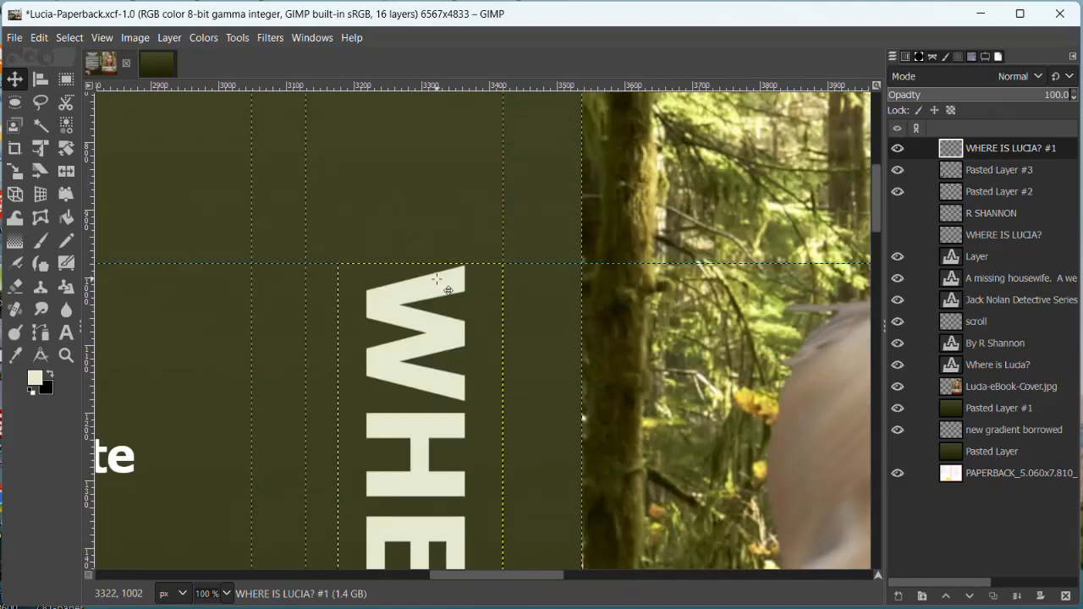
pyautogui.moveTo(416, 333); pyautogui.dragTo(403, 338)
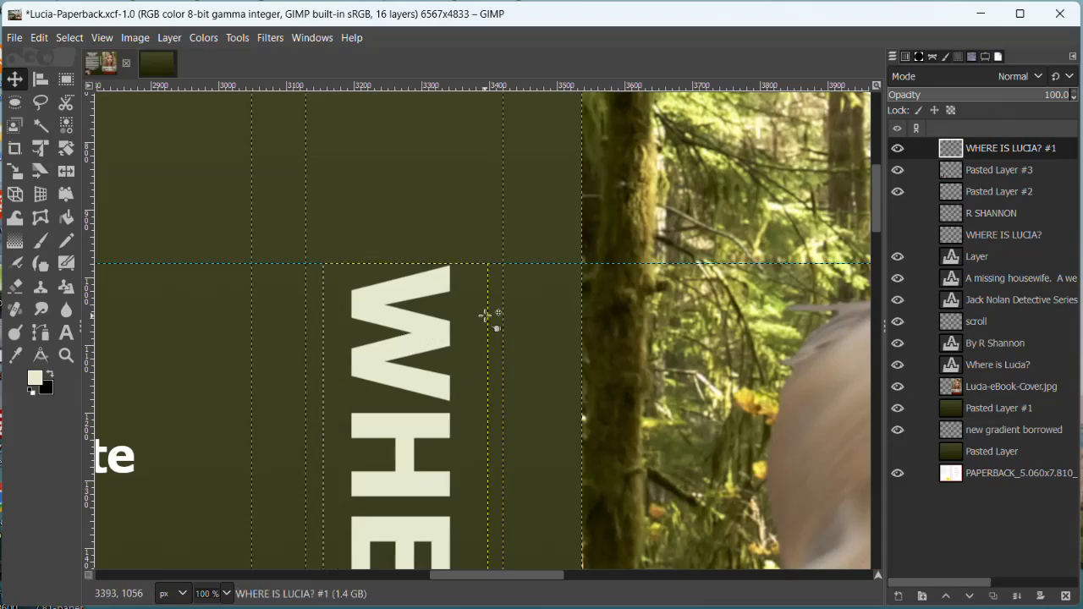
pyautogui.hotkey('shift', 'ctrl', 'j')
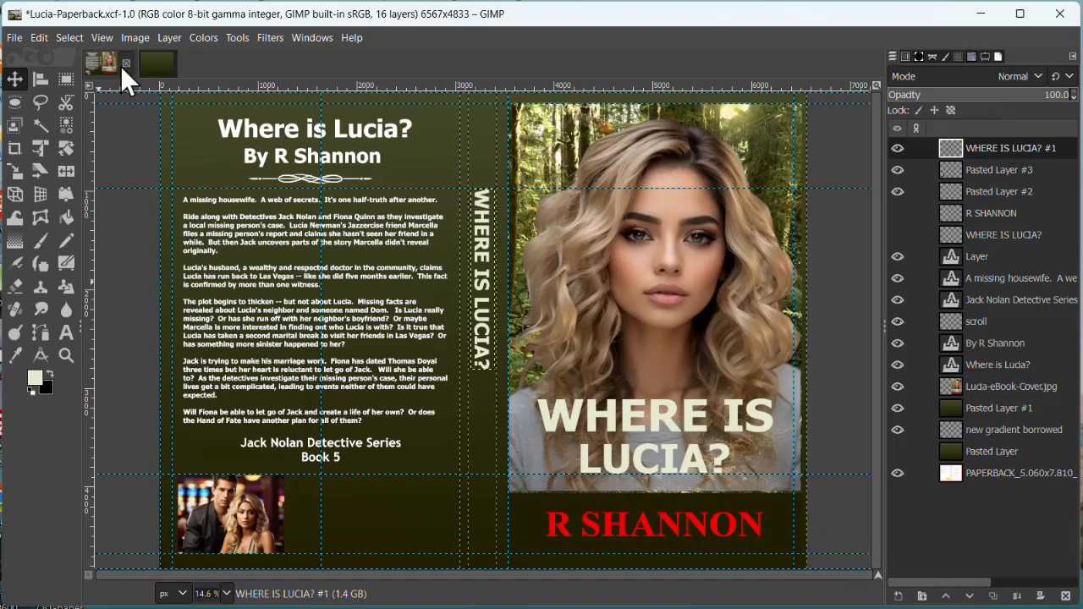
# - Show all layers of the Mother's Instinct cover to examine its spine text layout, and return to the Lucia paperback
pyautogui.click(157, 64)
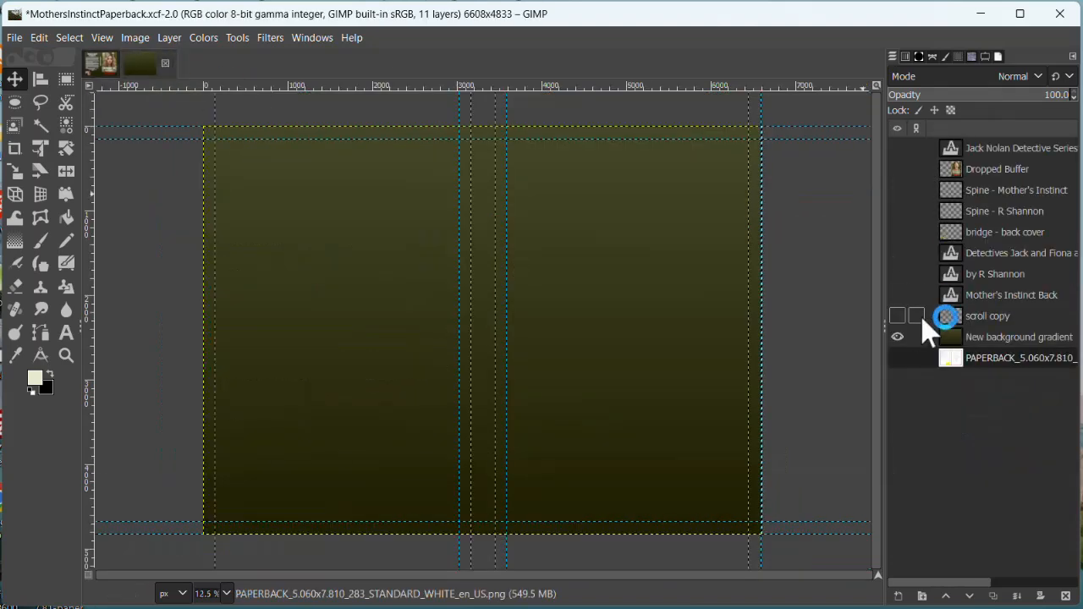
pyautogui.keyDown('shift'); pyautogui.click(897, 335); pyautogui.keyUp('shift')
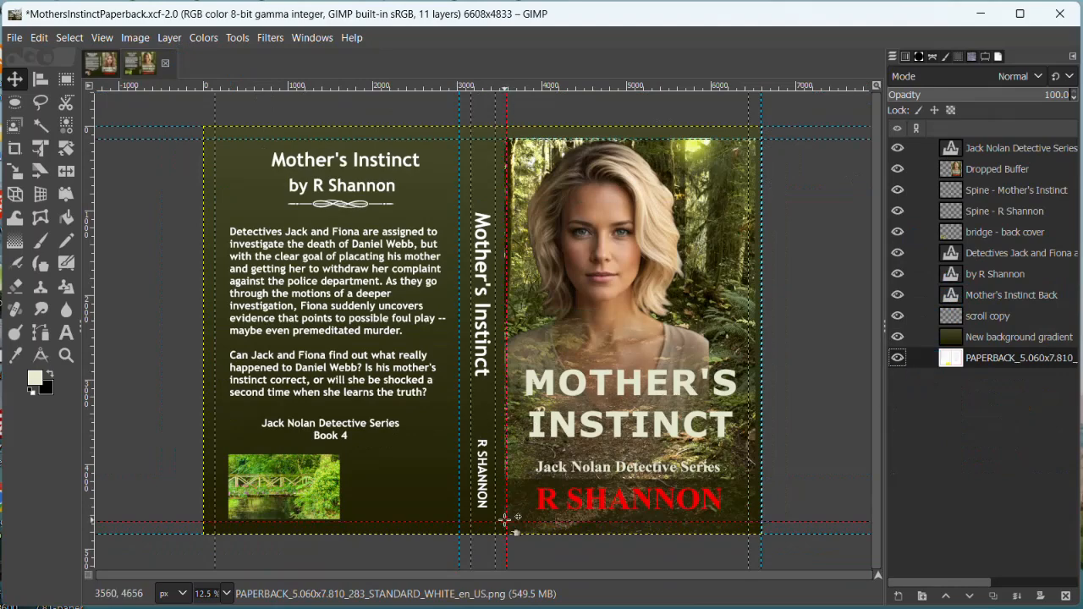
pyautogui.click(110, 66)
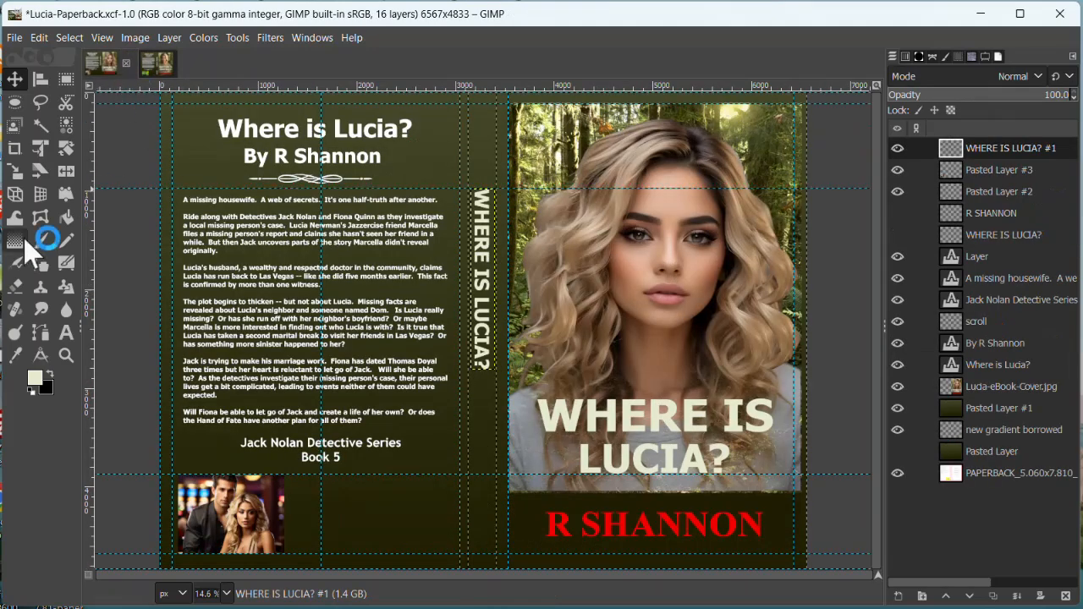
# - Add the author's name in capitals in Tahoma Bold beside the couple photo and set the text size to 150 px
pyautogui.click(67, 332)
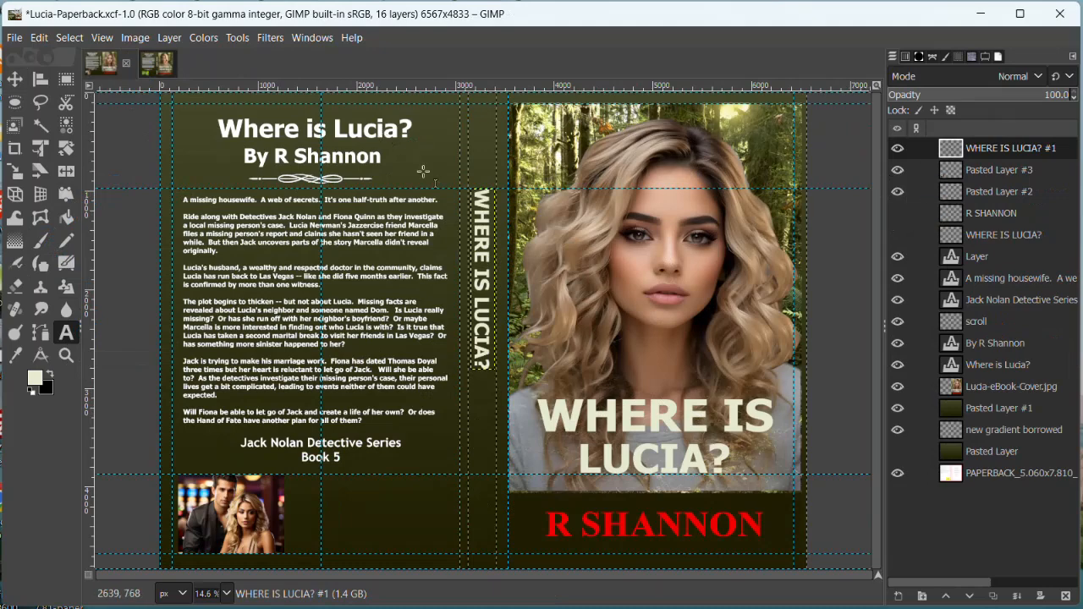
pyautogui.click(370, 501)
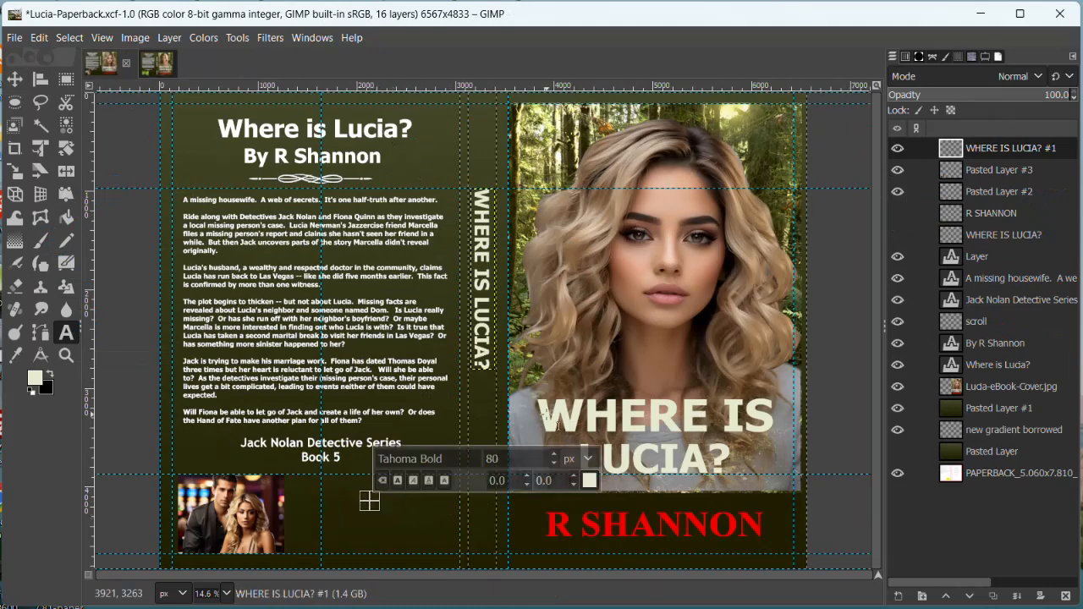
pyautogui.write('R')
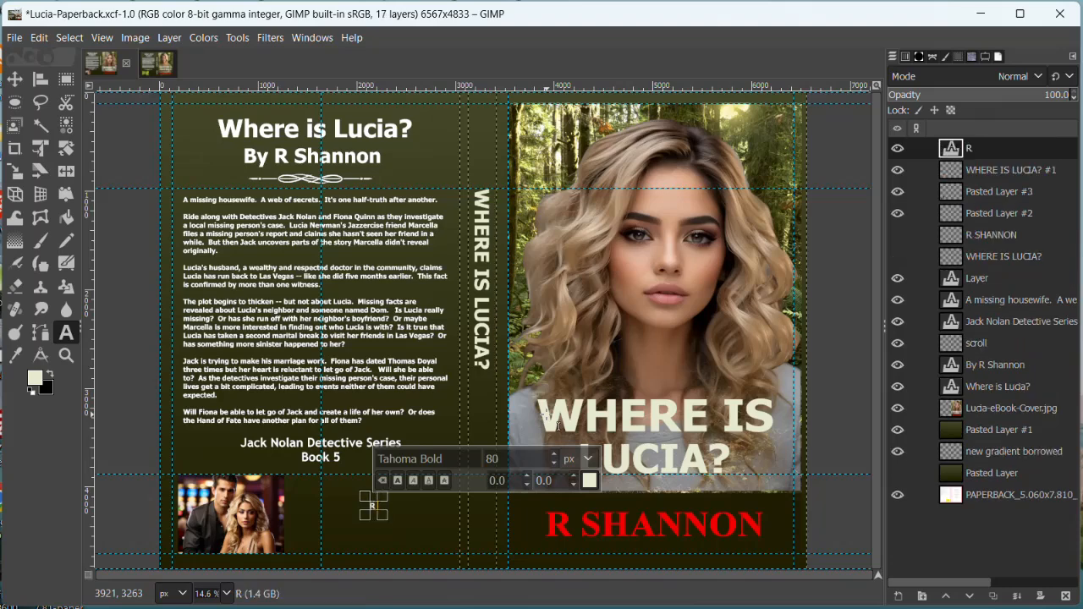
pyautogui.write(' SHANNON')
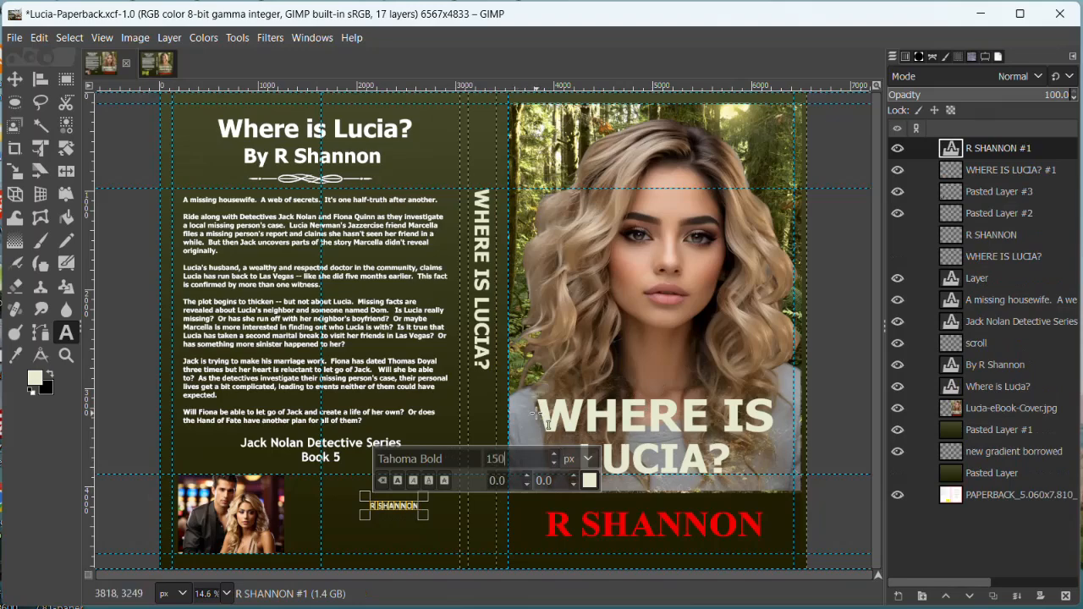
pyautogui.press('Return')
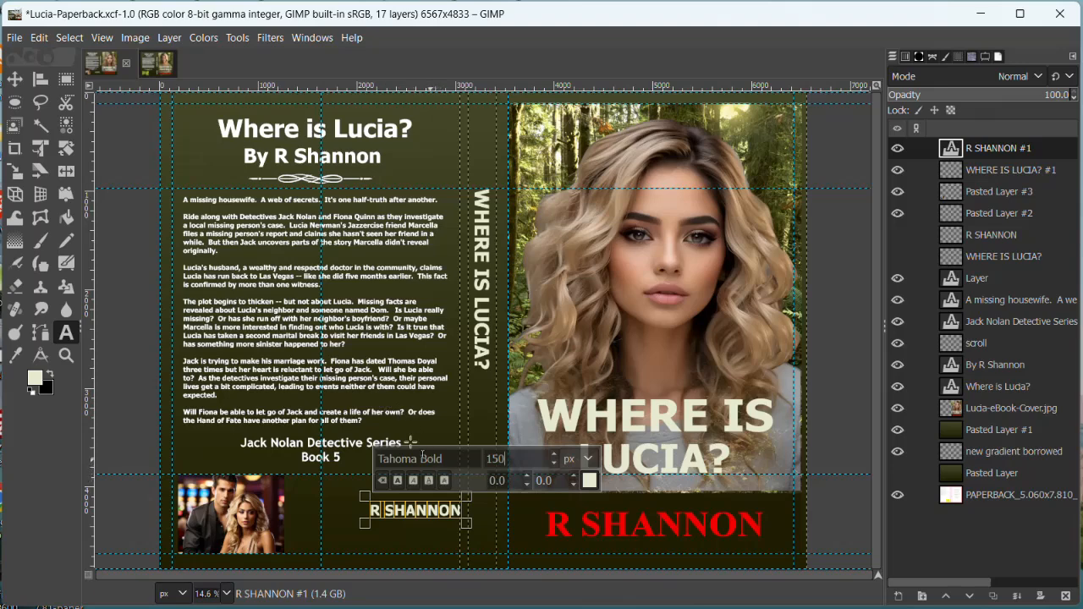
pyautogui.click(15, 81)
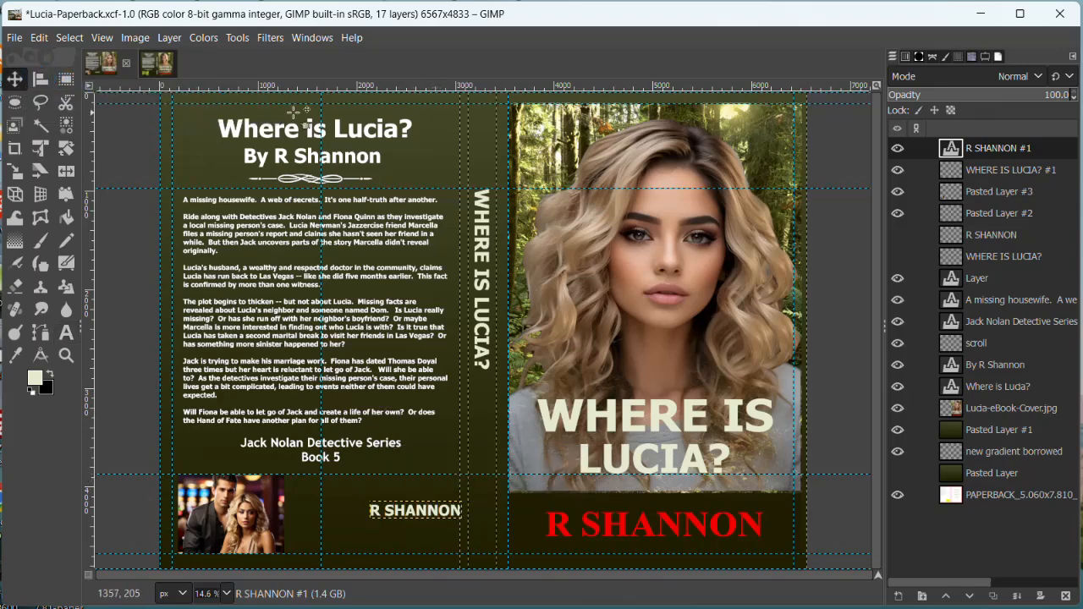
# - Rotate the new author name text layer 90 degrees around its centre
pyautogui.hotkey('shift', 'r')
pyautogui.click(416, 510)
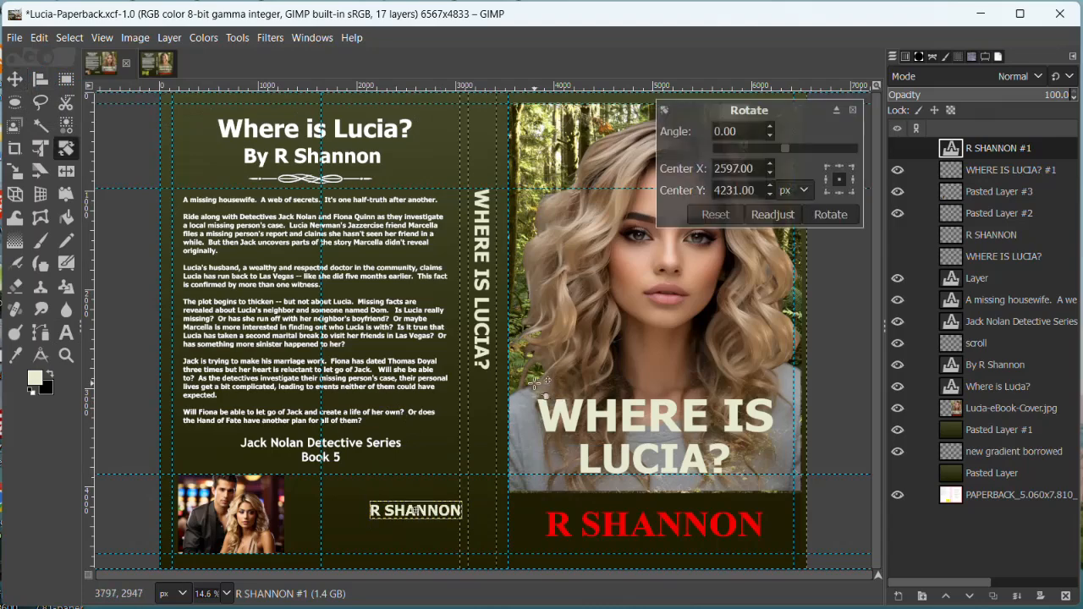
pyautogui.doubleClick(742, 132)
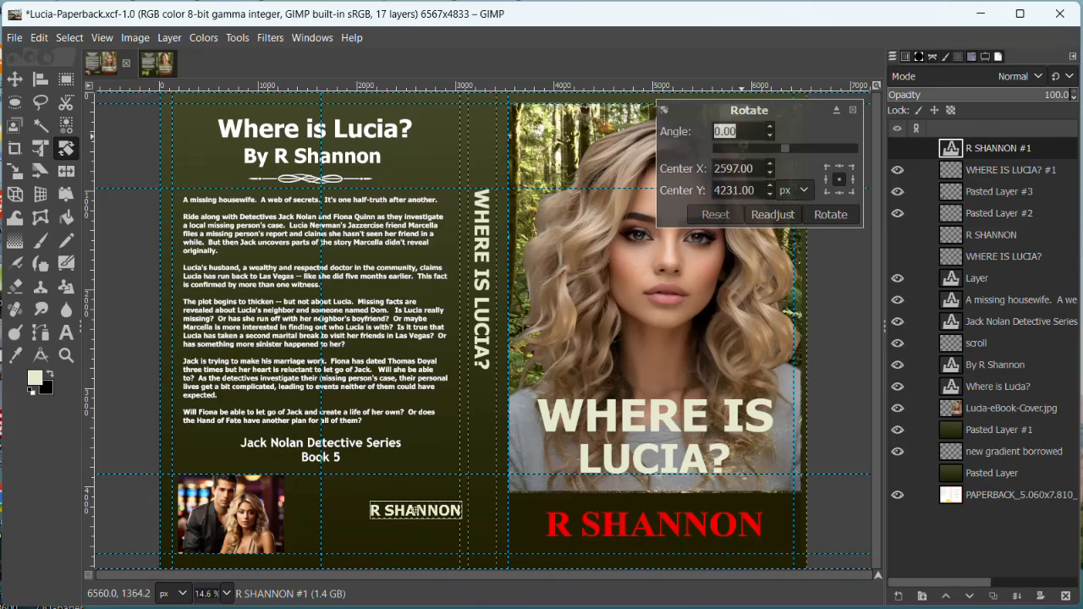
pyautogui.press('Return')
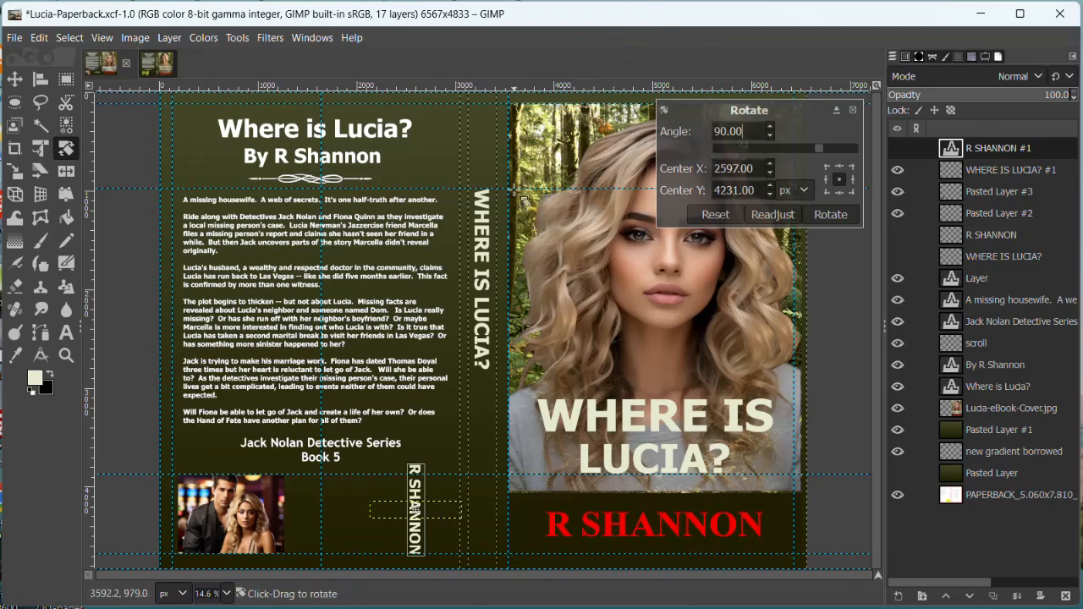
pyautogui.moveTo(423, 495)
pyautogui.mouseDown()
pyautogui.moveTo(447, 495)
pyautogui.moveTo(427, 485)
pyautogui.mouseUp()
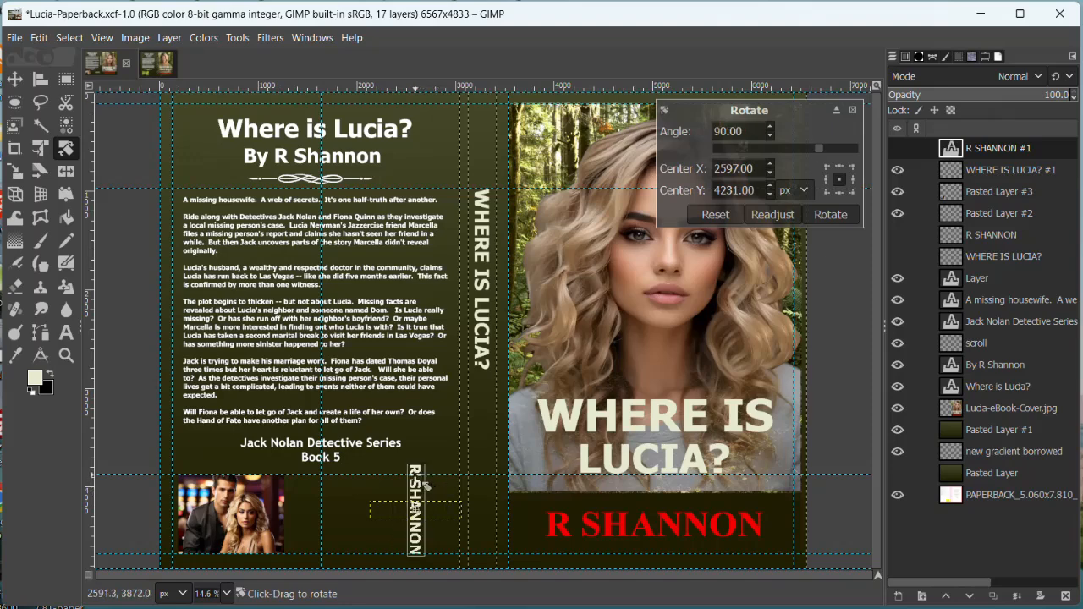
pyautogui.click(830, 214)
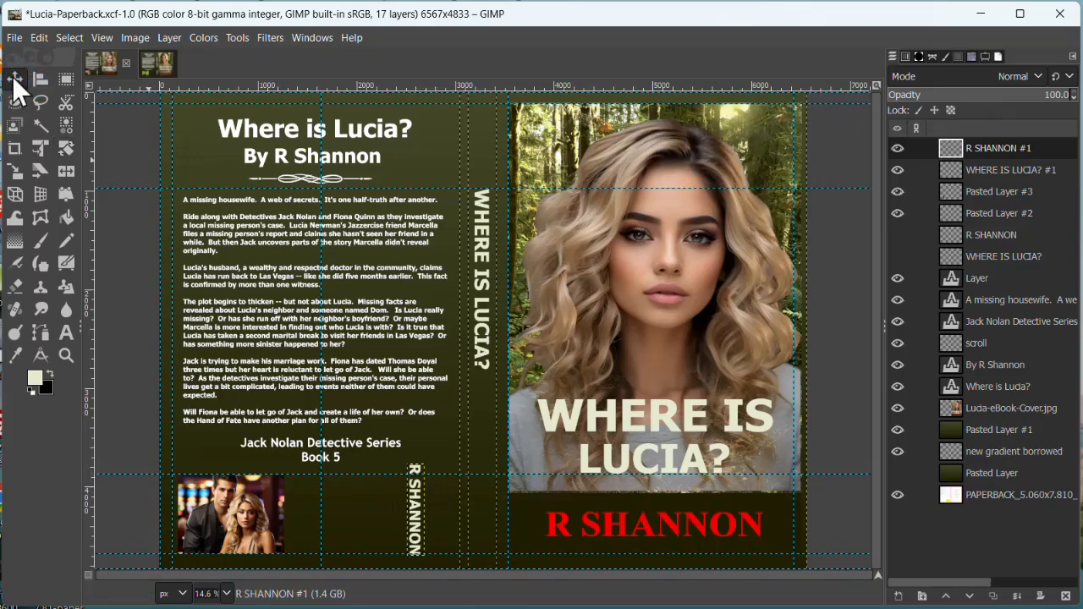
# - Move the rotated author name onto the lower spine, centred between the spine guides and just above the bottom margin guide
pyautogui.click(15, 79)
pyautogui.moveTo(428, 525); pyautogui.dragTo(487, 504)
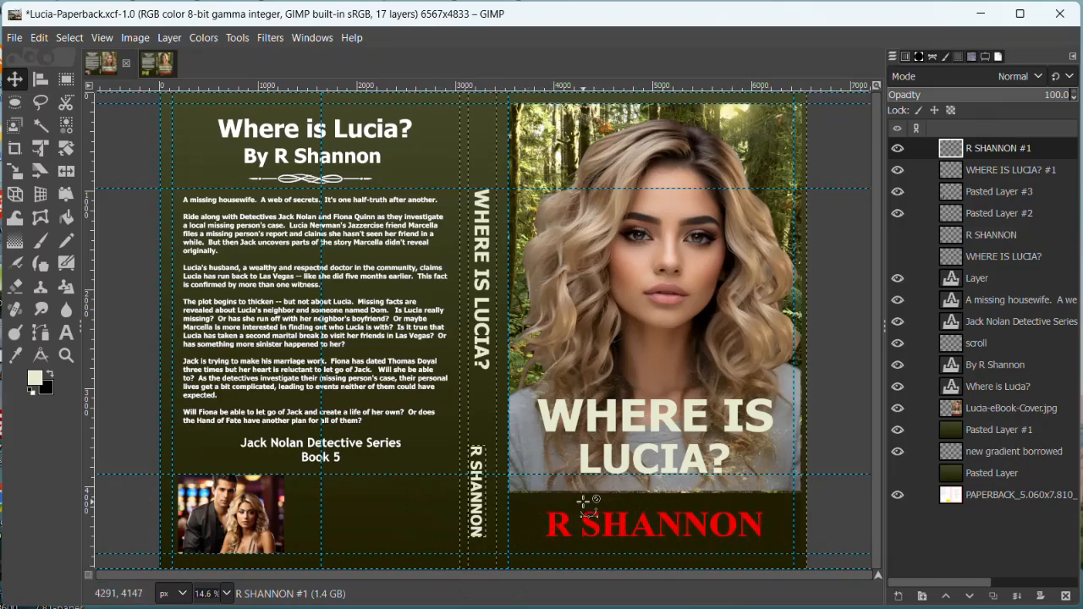
pyautogui.scroll(2, 585, 506)
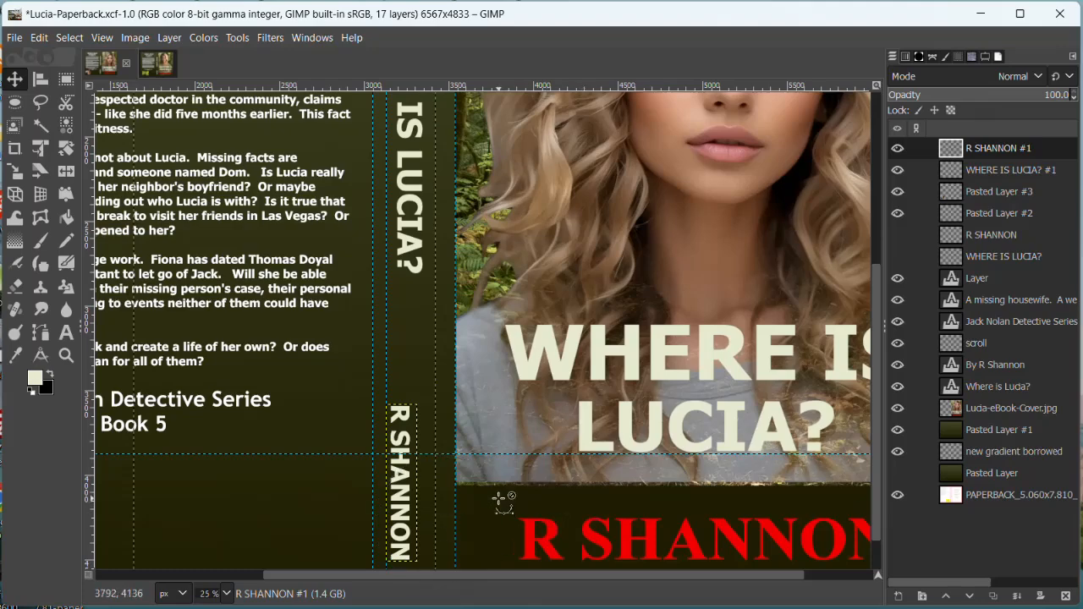
pyautogui.scroll(1, 497, 506)
pyautogui.hscroll(-3, 407, 574)
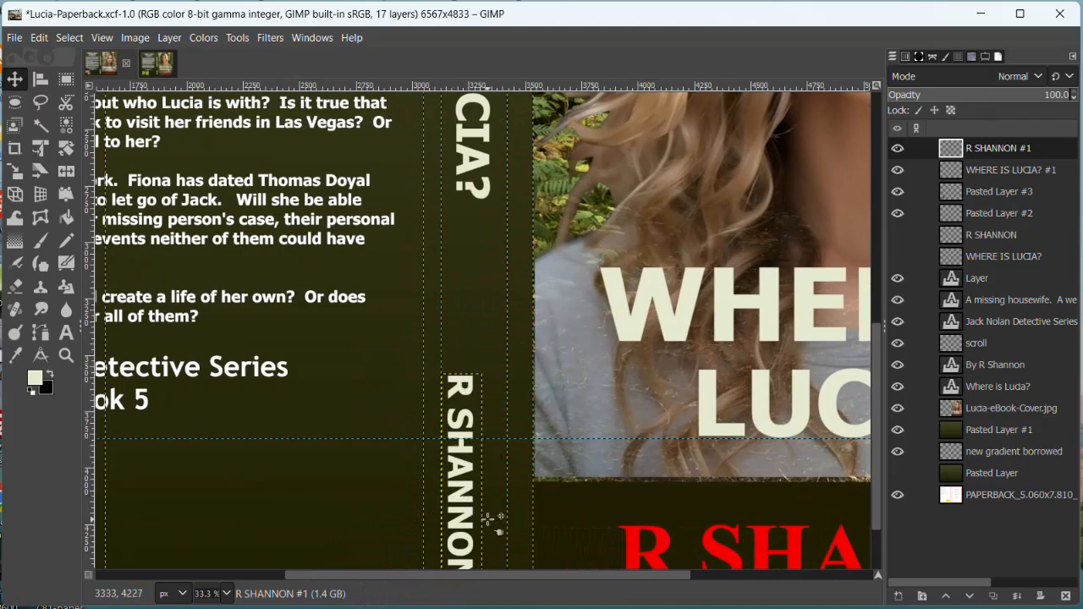
pyautogui.moveTo(474, 521); pyautogui.dragTo(488, 517)
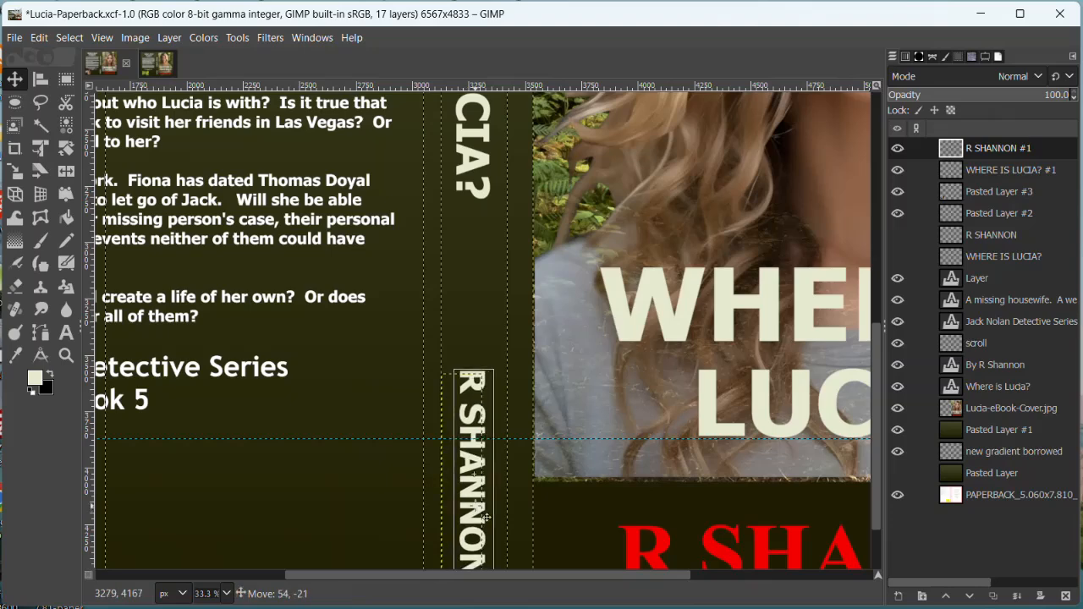
pyautogui.scroll(-2, 518, 483)
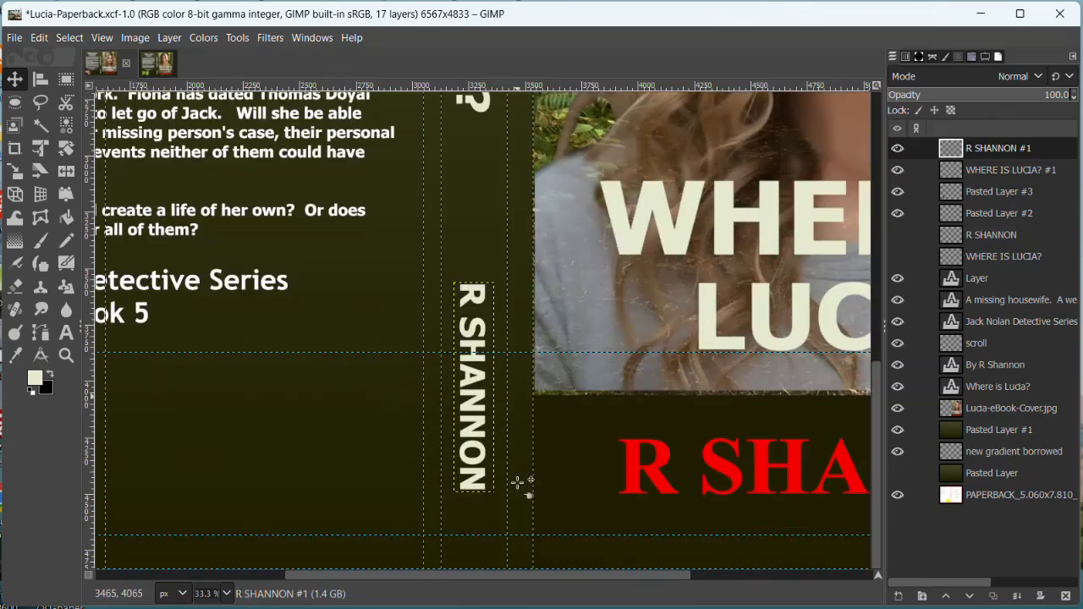
pyautogui.moveTo(477, 439); pyautogui.dragTo(481, 449)
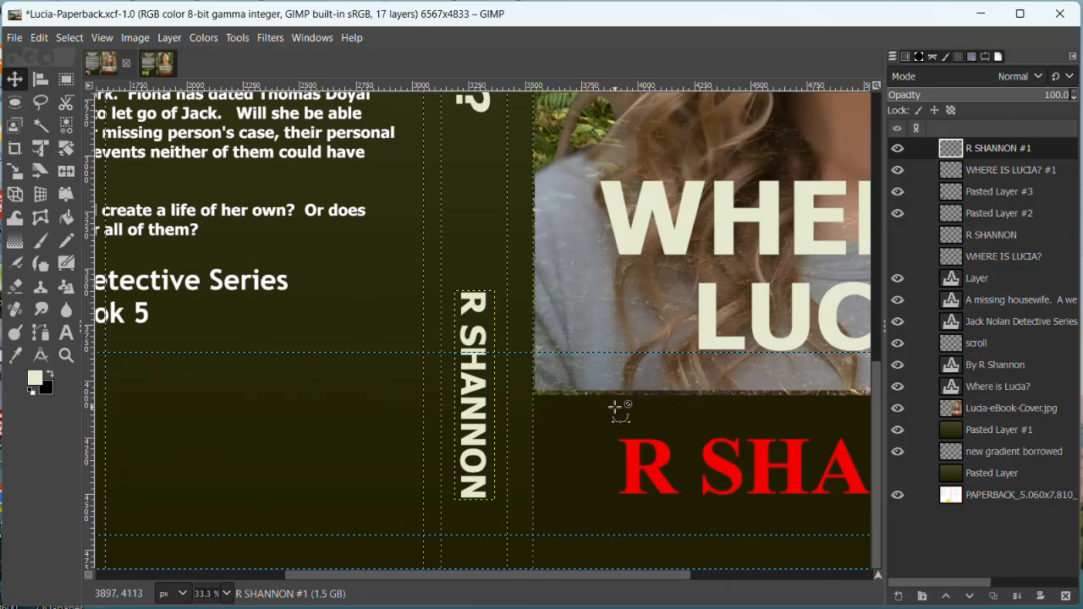
pyautogui.hotkey('shift', 'ctrl', 'j')
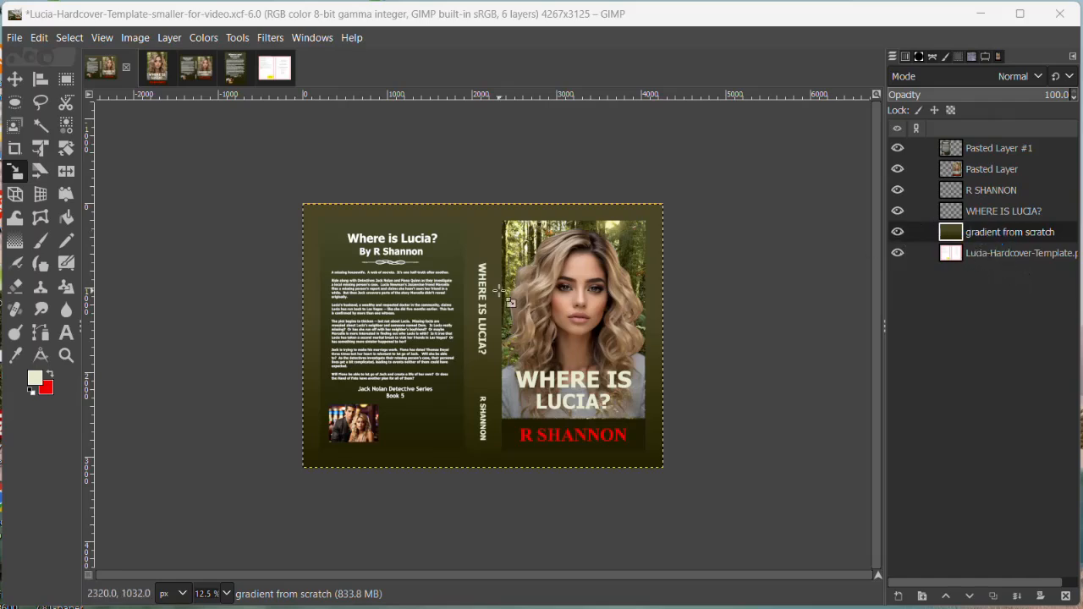
# - Isolate the "gradient from scratch" layer in the hardcover template, stretch its top edge slightly past the canvas, and show all layers again
pyautogui.keyDown('shift'); pyautogui.click(898, 232); pyautogui.keyUp('shift')
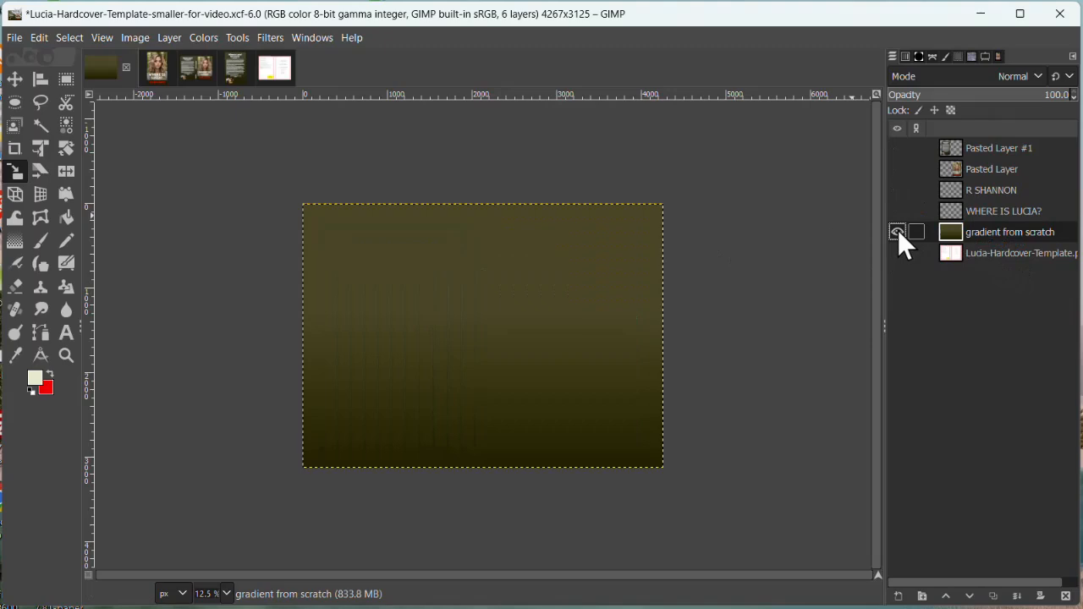
pyautogui.click(603, 242)
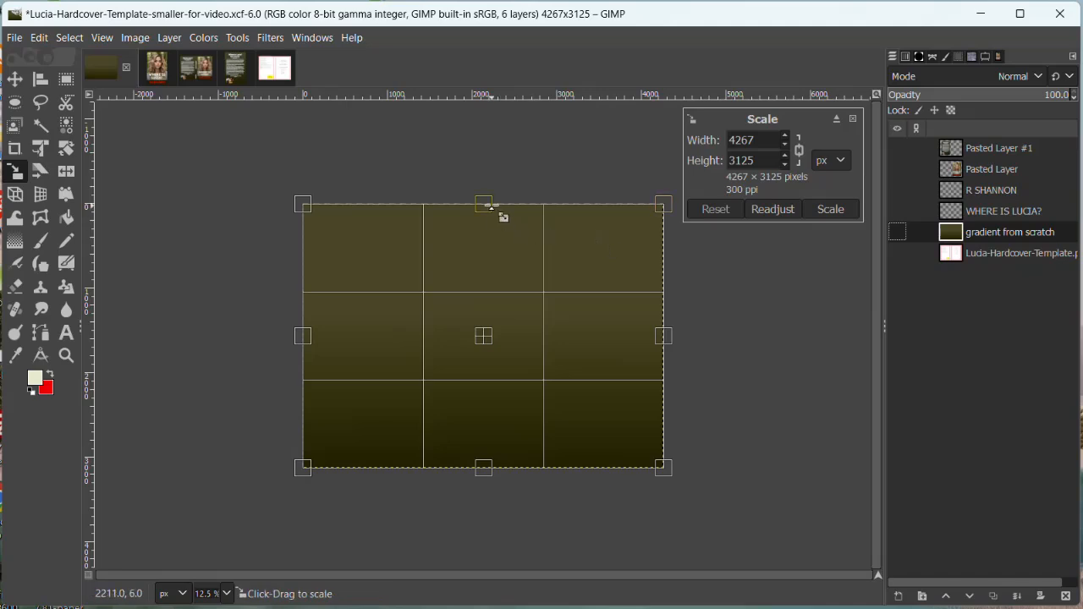
pyautogui.moveTo(489, 204); pyautogui.dragTo(490, 196)
pyautogui.click(831, 210)
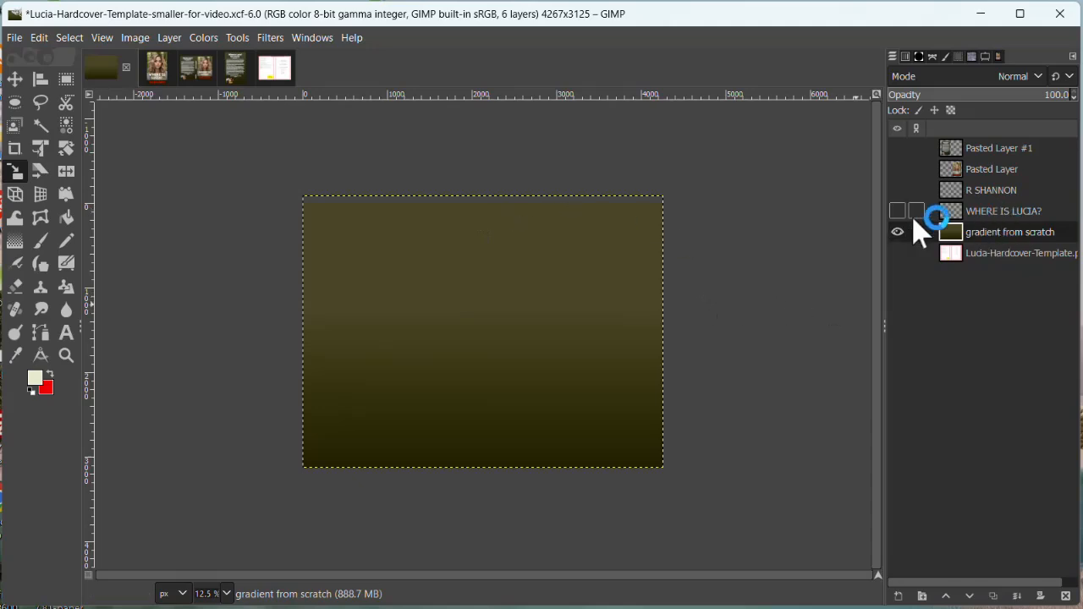
pyautogui.keyDown('shift'); pyautogui.click(898, 232); pyautogui.keyUp('shift')
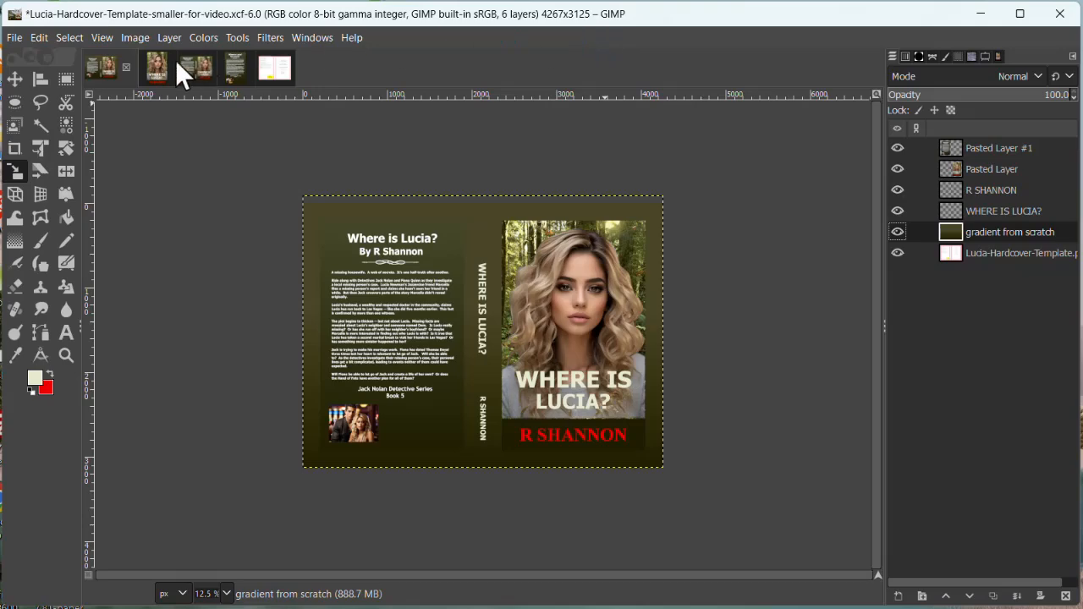
# - Export the full hardcover cover as a JPEG named Lucia-Hardcover.jpg in the Hardcover-Template-6x9 folder, keeping quality at 90
pyautogui.click(14, 37)
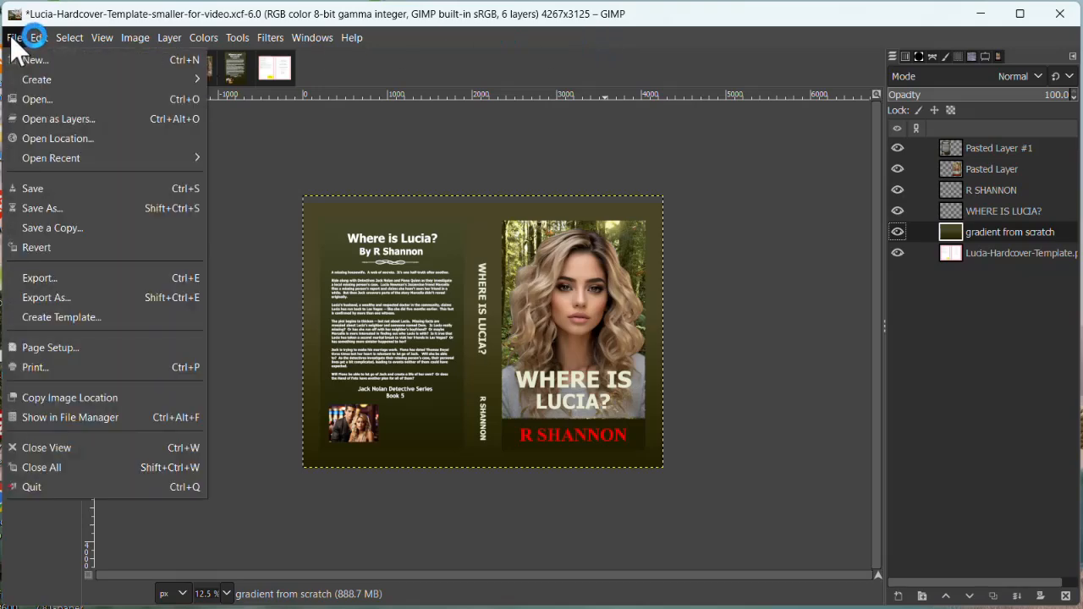
pyautogui.click(75, 299)
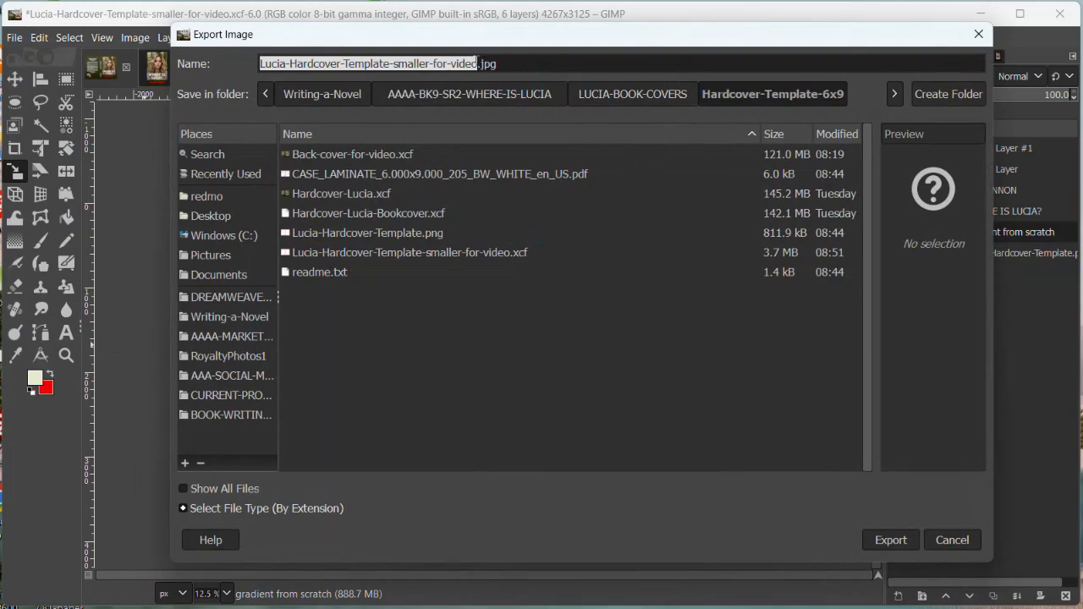
pyautogui.click(477, 64)
pyautogui.press('BackSpace')
pyautogui.press('BackSpace')
pyautogui.press('BackSpace')
pyautogui.press('BackSpace')
pyautogui.press('BackSpace')
pyautogui.press('BackSpace')
pyautogui.press('BackSpace')
pyautogui.press('BackSpace')
pyautogui.press('BackSpace')
pyautogui.press('BackSpace')
pyautogui.press('BackSpace')
pyautogui.press('BackSpace')
pyautogui.press('BackSpace')
pyautogui.press('BackSpace')
pyautogui.press('BackSpace')
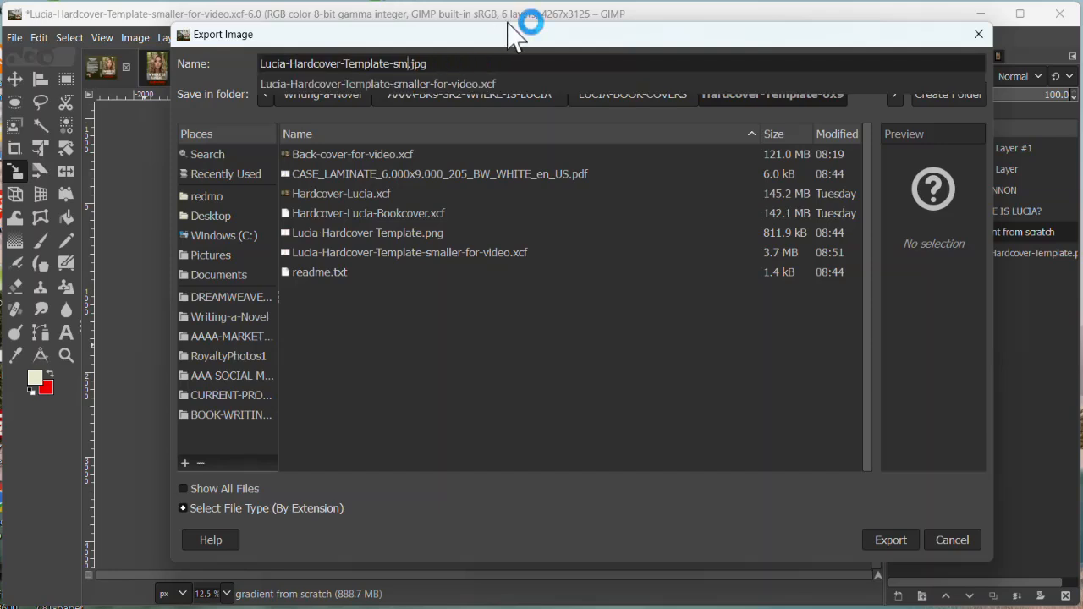
pyautogui.press('BackSpace')
pyautogui.press('BackSpace')
pyautogui.press('BackSpace')
pyautogui.press('BackSpace')
pyautogui.press('BackSpace')
pyautogui.press('BackSpace')
pyautogui.press('BackSpace')
pyautogui.press('BackSpace')
pyautogui.press('BackSpace')
pyautogui.press('BackSpace')
pyautogui.press('BackSpace')
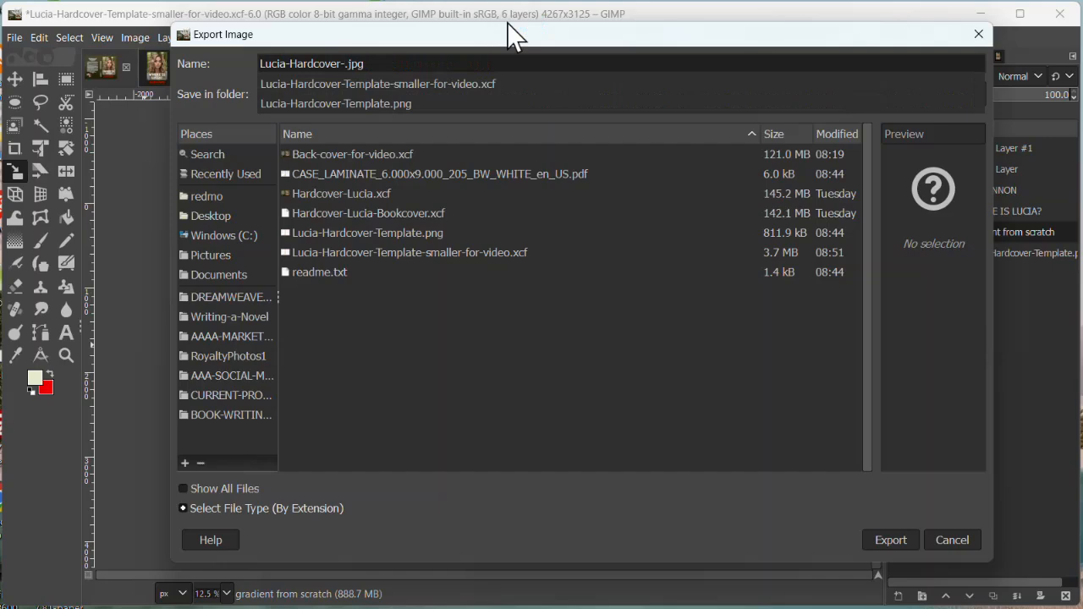
pyautogui.press('BackSpace')
pyautogui.click(377, 62)
pyautogui.click(385, 64)
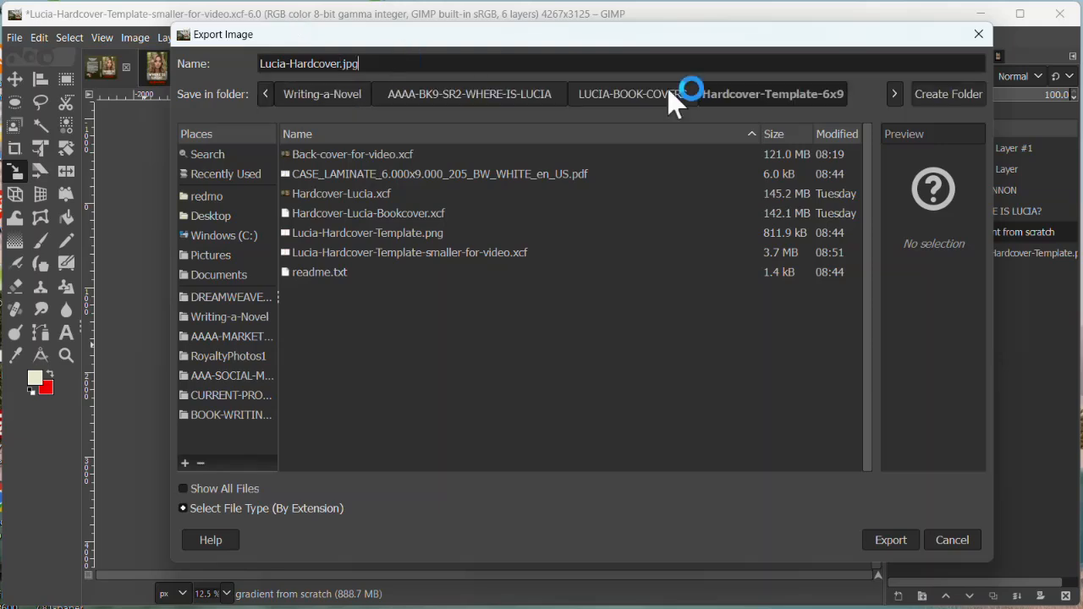
pyautogui.click(894, 540)
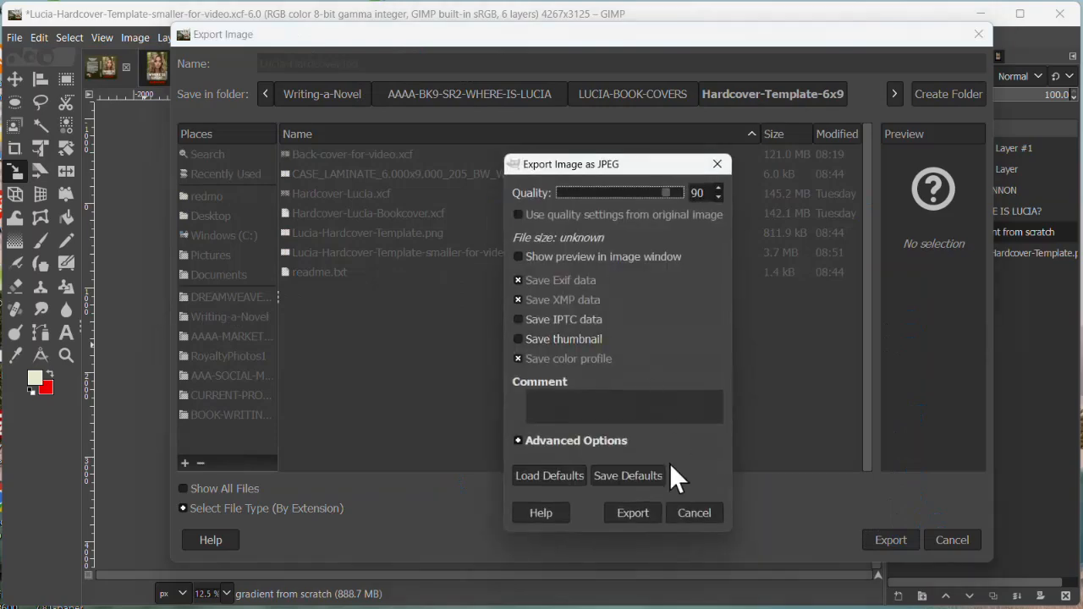
pyautogui.click(649, 509)
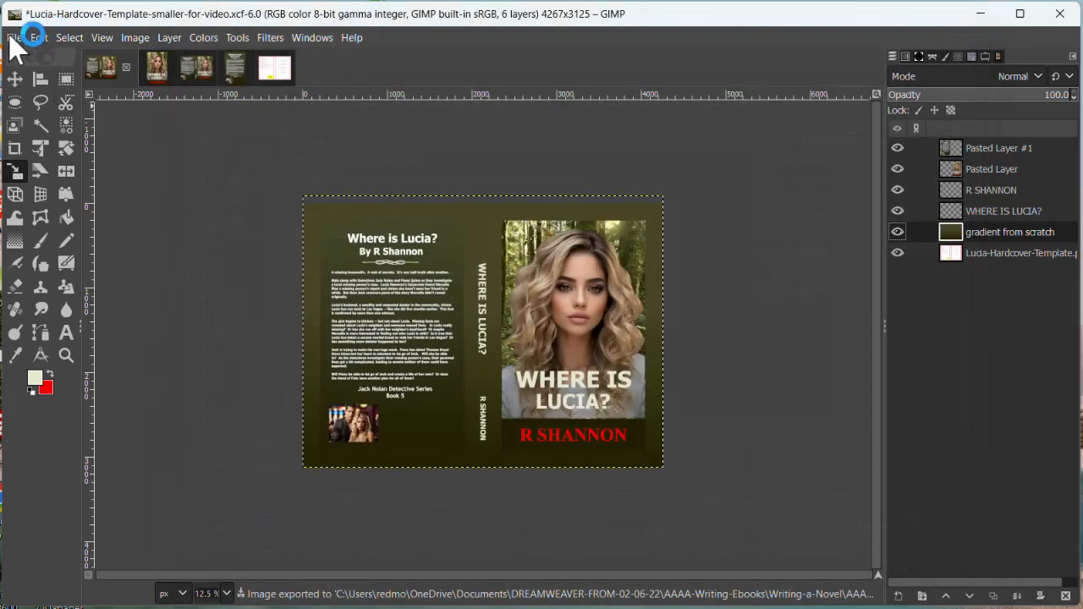
# - Open the recently exported Lucia-Hardcover.jpg as a separate flattened image
pyautogui.click(14, 36)
pyautogui.moveTo(45, 157)
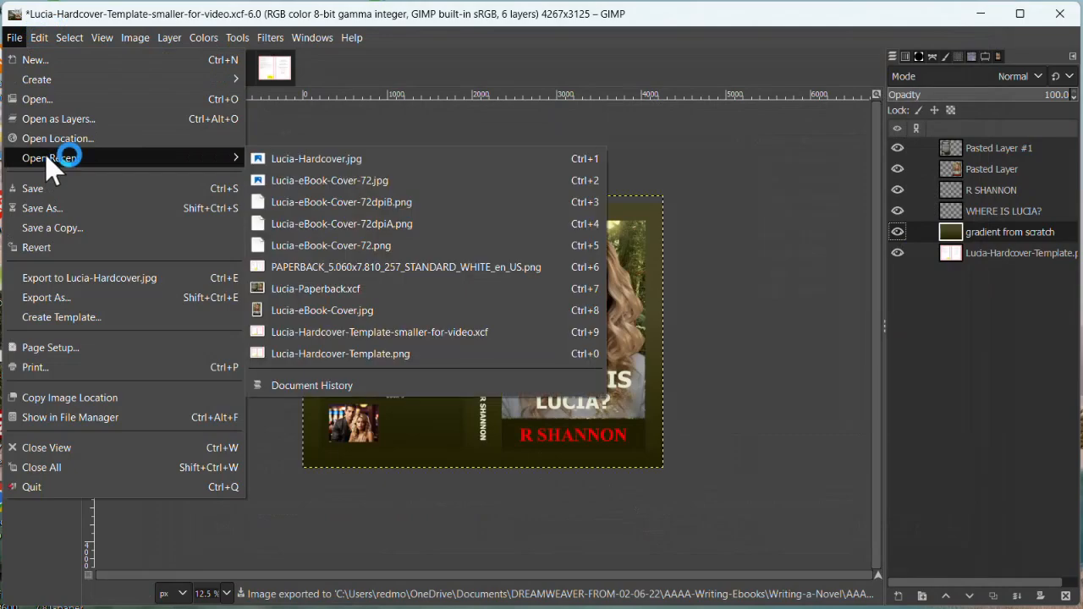
pyautogui.click(331, 158)
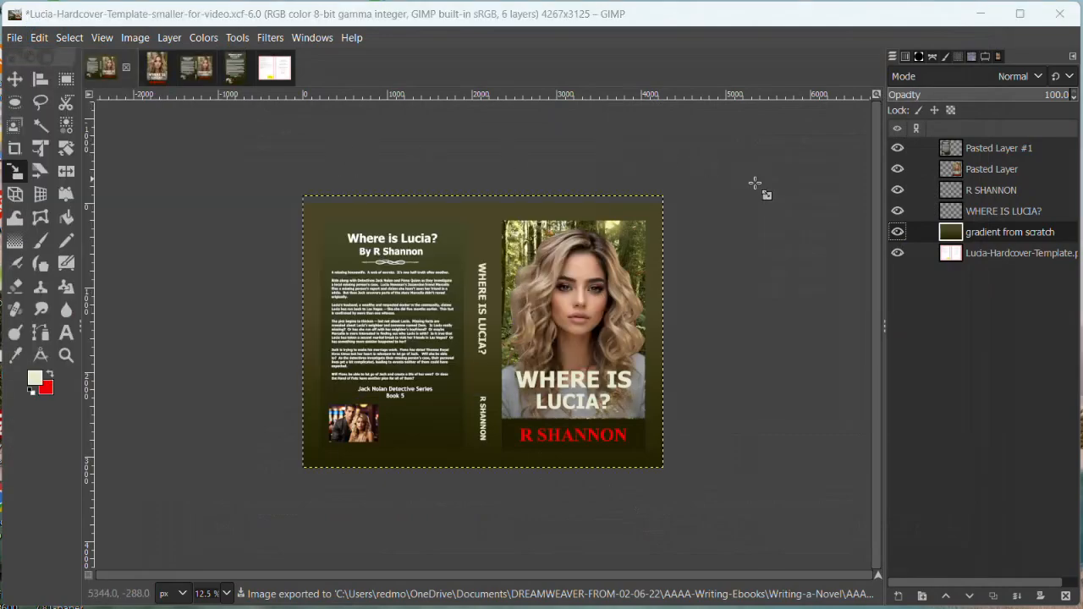
pyautogui.keyDown('ctrl'); pyautogui.scroll(-1, 734, 258); pyautogui.keyUp('ctrl')
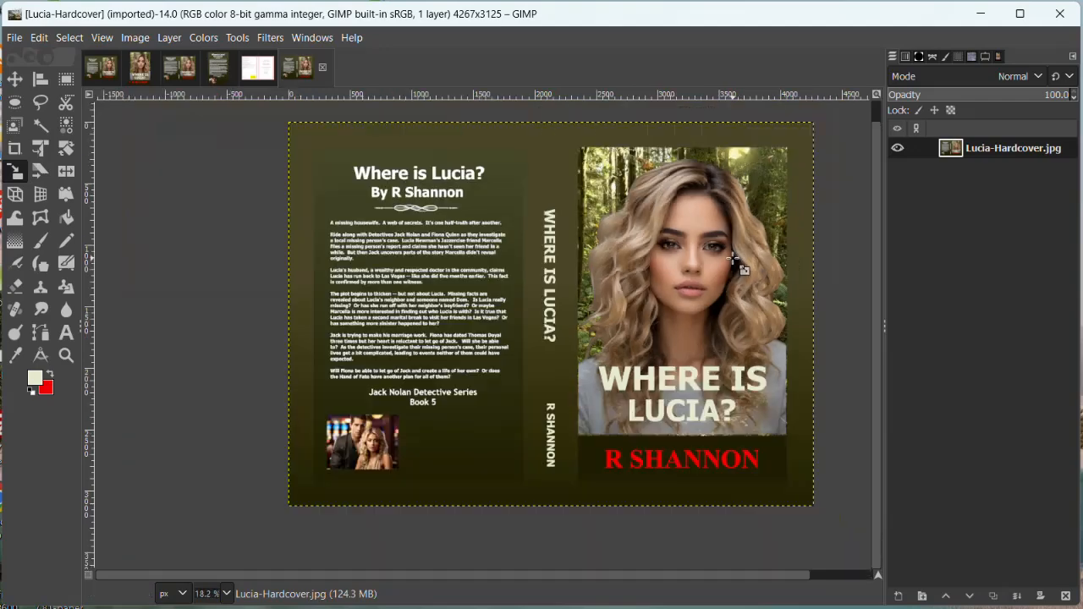
# - Export the flattened hardcover image as Lucia-Hardcover.pdf in the same folder with the default PDF options
pyautogui.click(16, 38)
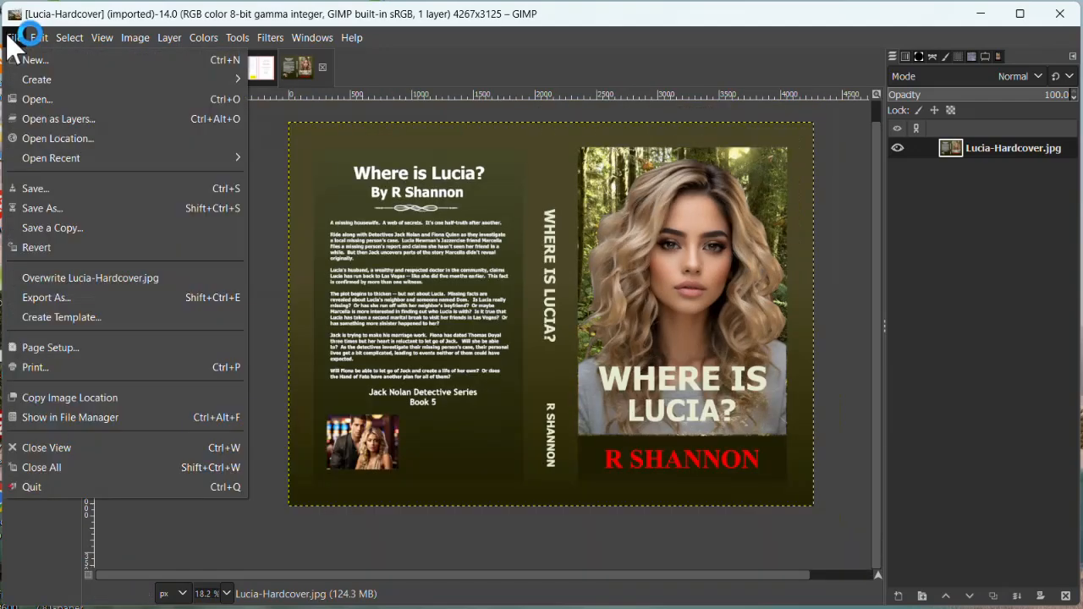
pyautogui.click(76, 299)
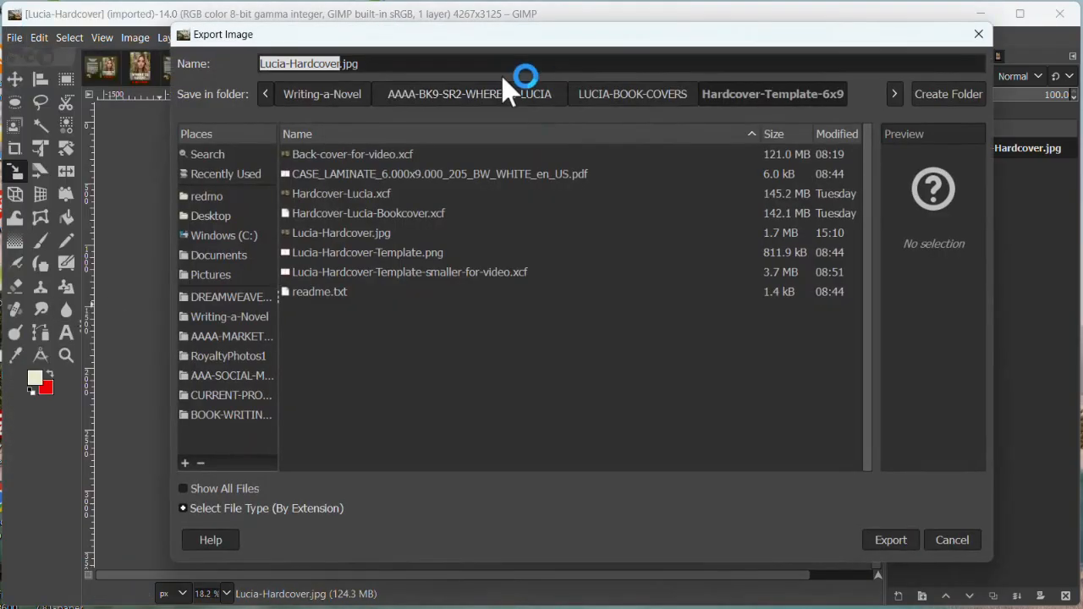
pyautogui.click(391, 62)
pyautogui.press('BackSpace')
pyautogui.press('BackSpace')
pyautogui.press('BackSpace')
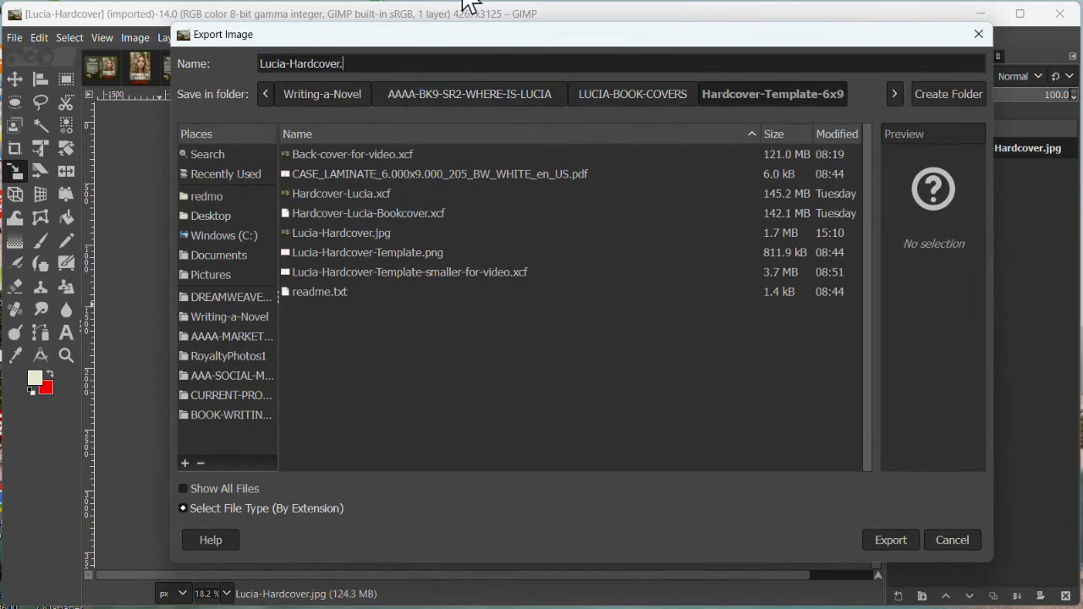
pyautogui.write('pdf')
pyautogui.click(895, 540)
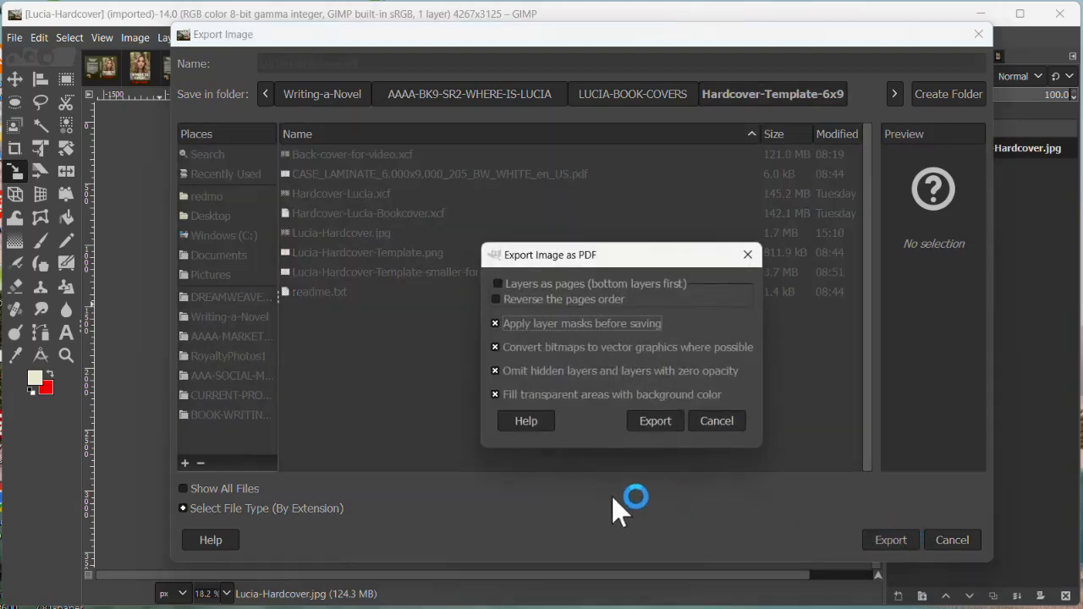
pyautogui.click(653, 421)
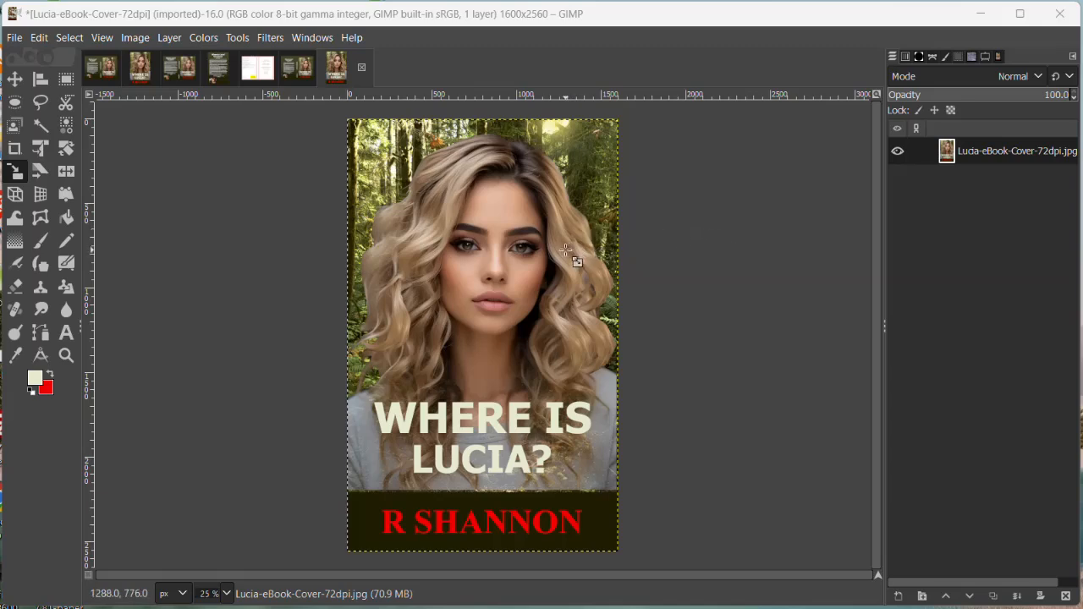
# - Set the Lucia-eBook-Cover-72dpi image's X and Y resolution to 72 pixels/in, keeping its pixel dimensions
pyautogui.click(131, 38)
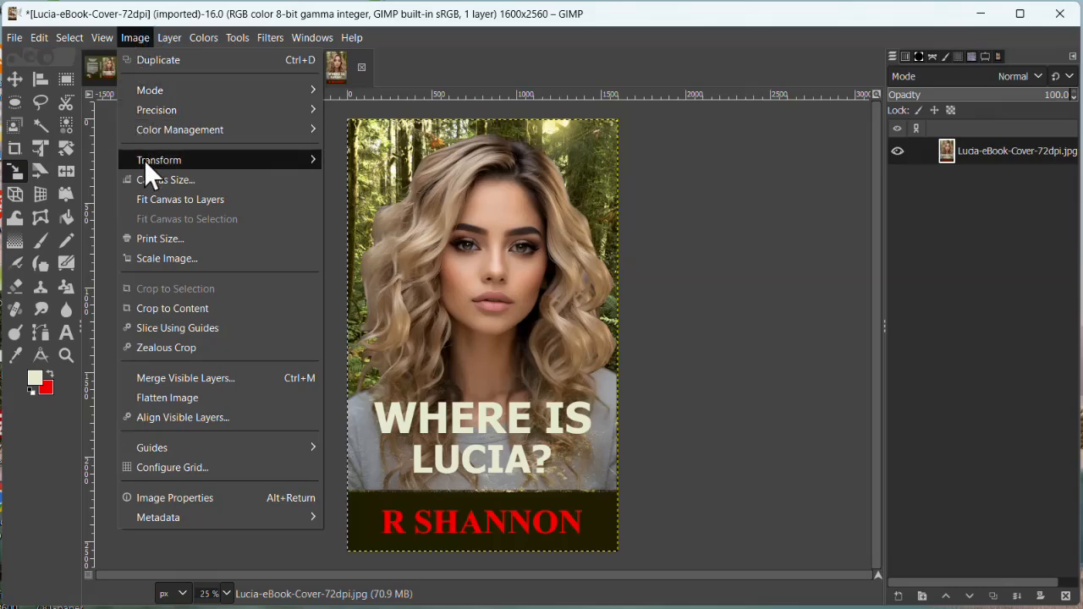
pyautogui.click(164, 258)
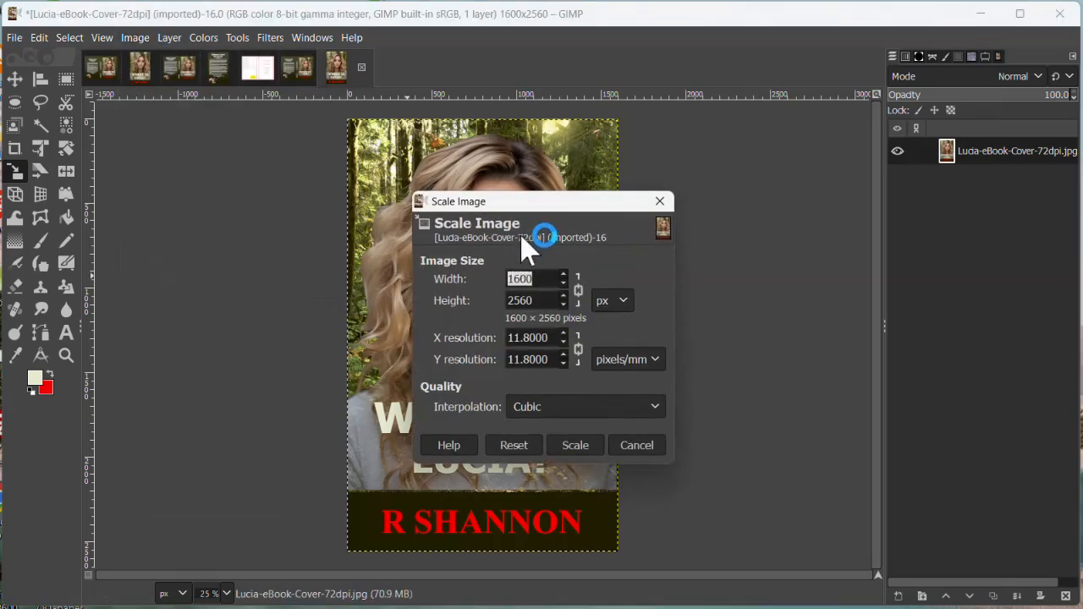
pyautogui.moveTo(553, 203); pyautogui.dragTo(732, 136)
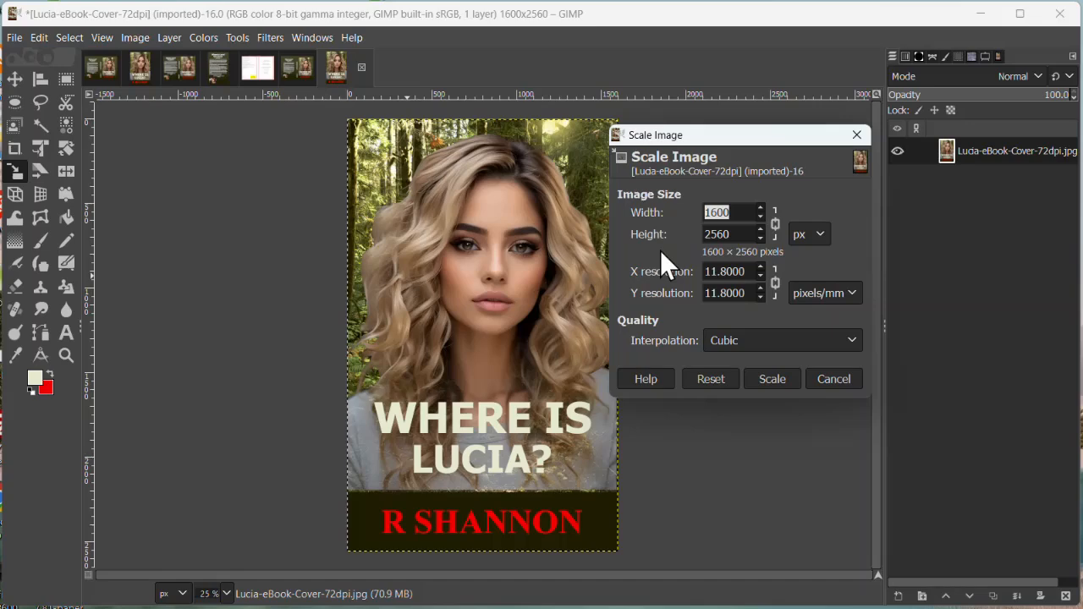
pyautogui.click(850, 293)
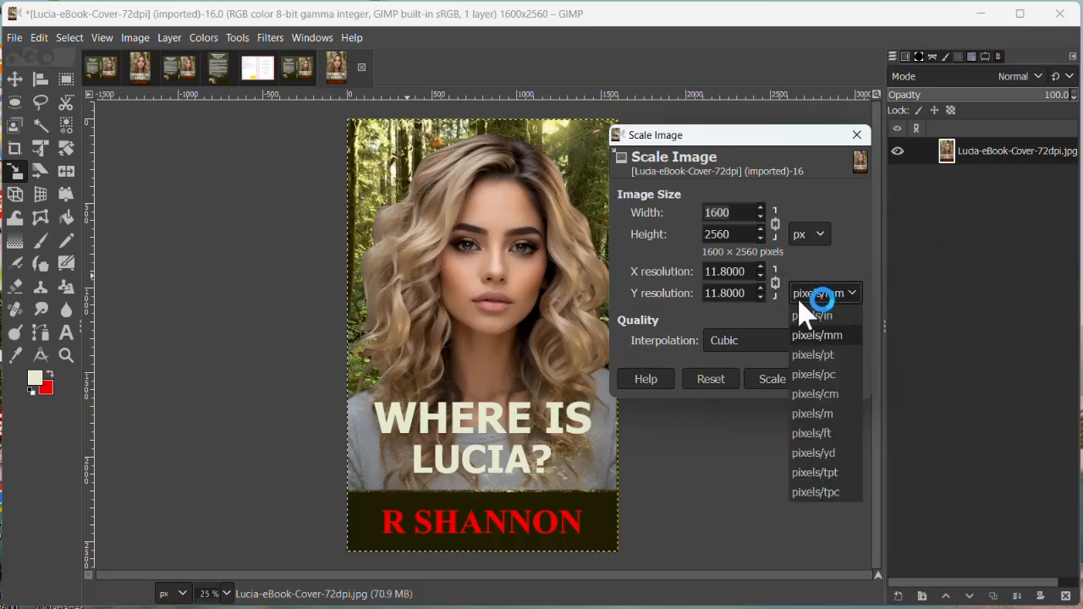
pyautogui.click(827, 314)
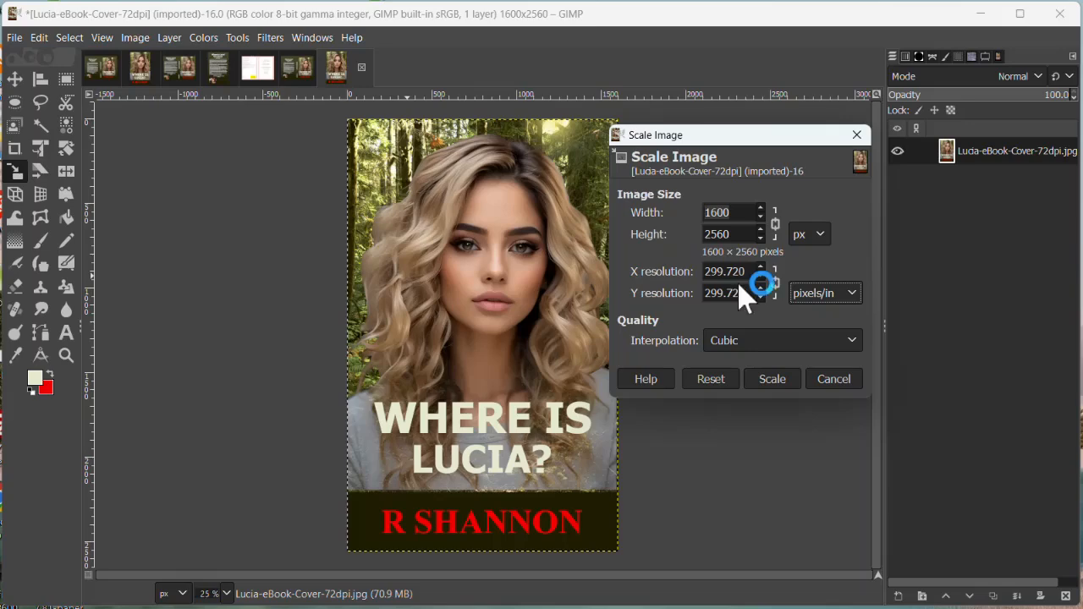
pyautogui.moveTo(748, 271); pyautogui.dragTo(697, 270)
pyautogui.write('72')
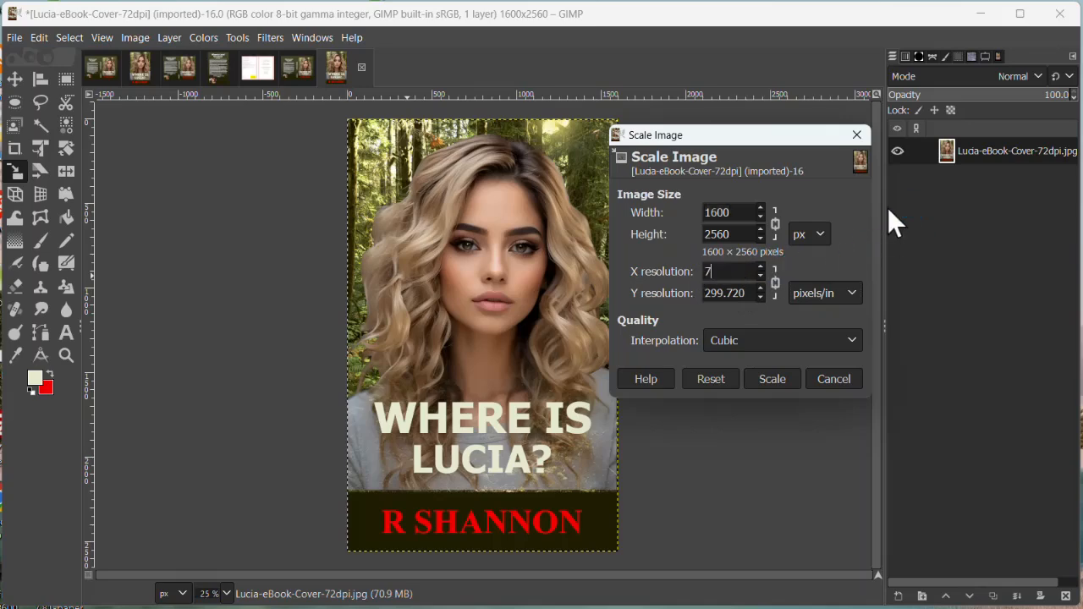
pyautogui.click(749, 293)
pyautogui.click(772, 379)
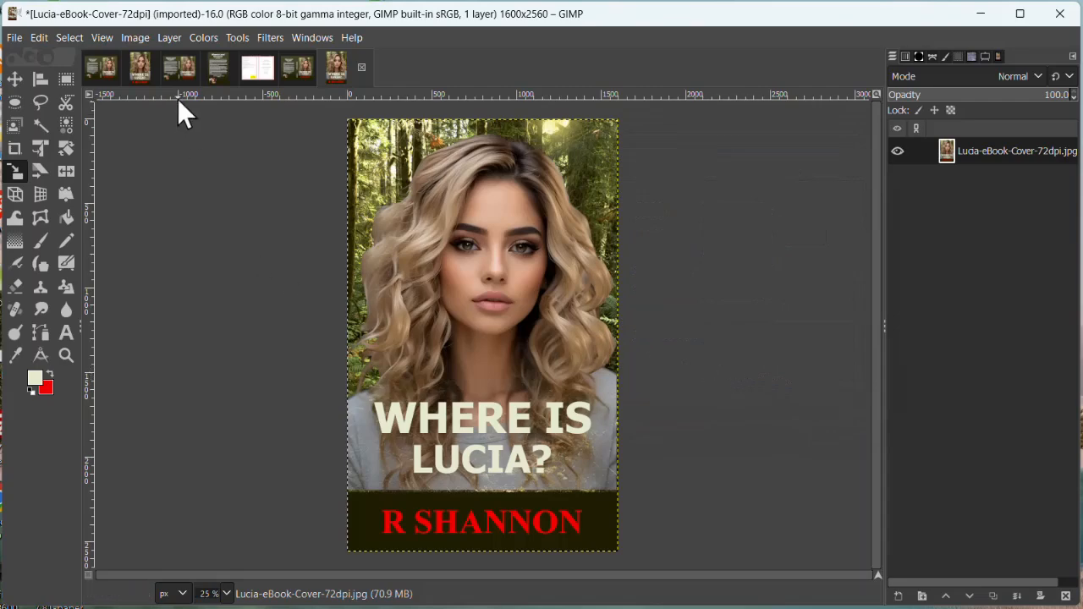
# - Scale the eBook cover image down to 800 px wide by 1280 px high
pyautogui.click(140, 38)
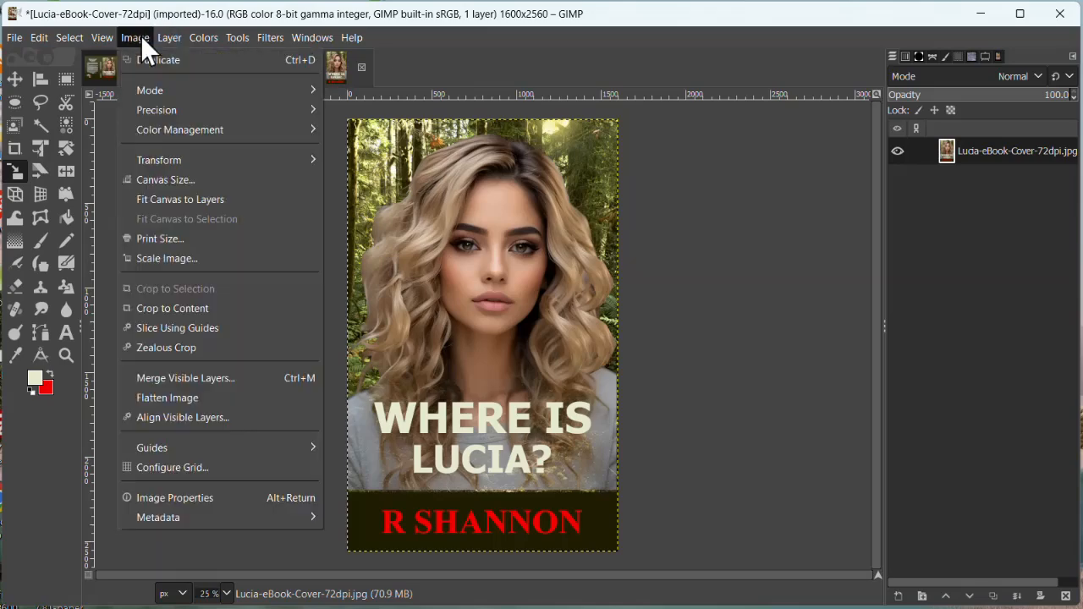
pyautogui.click(162, 256)
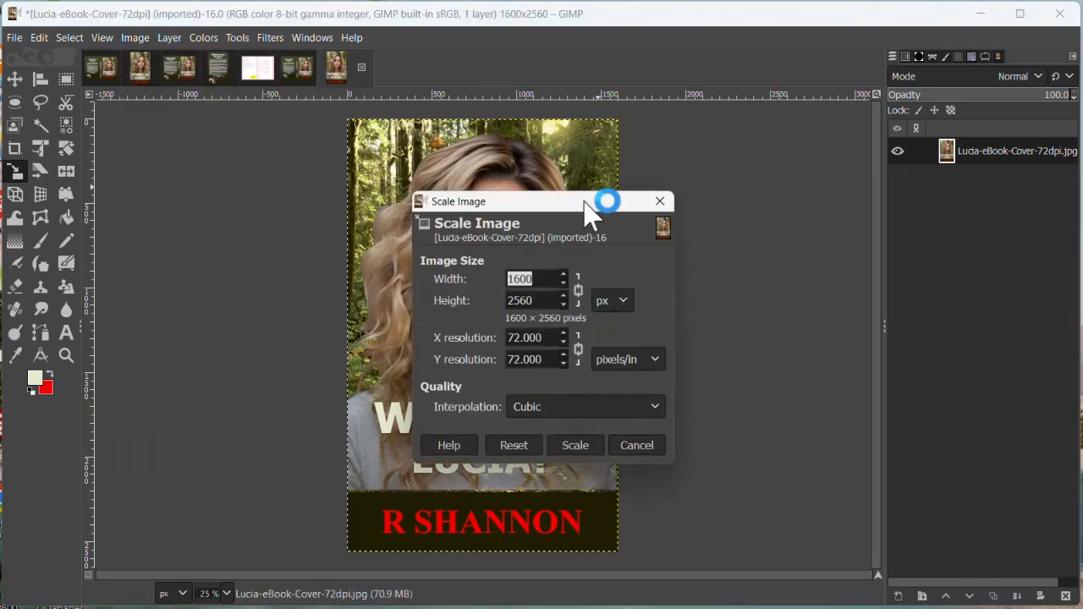
pyautogui.moveTo(724, 176); pyautogui.dragTo(775, 161)
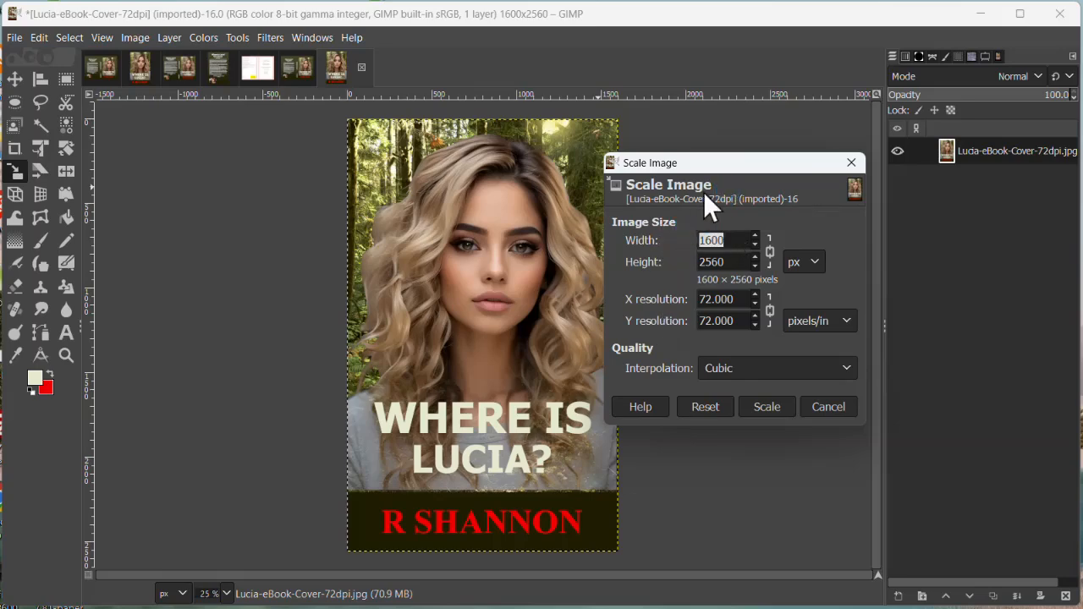
pyautogui.write('800')
pyautogui.click(736, 262)
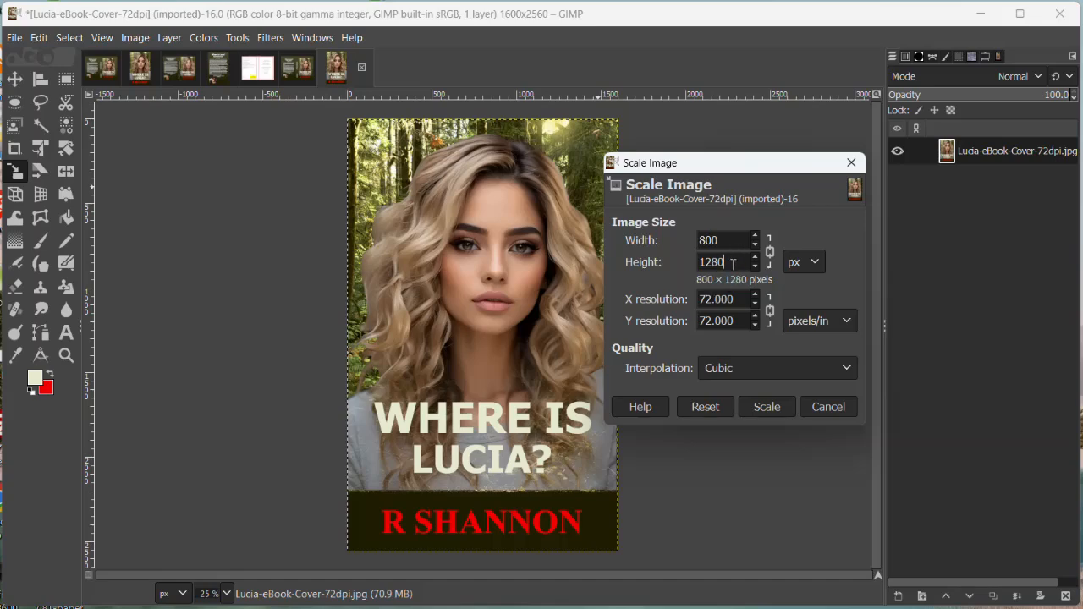
pyautogui.click(773, 408)
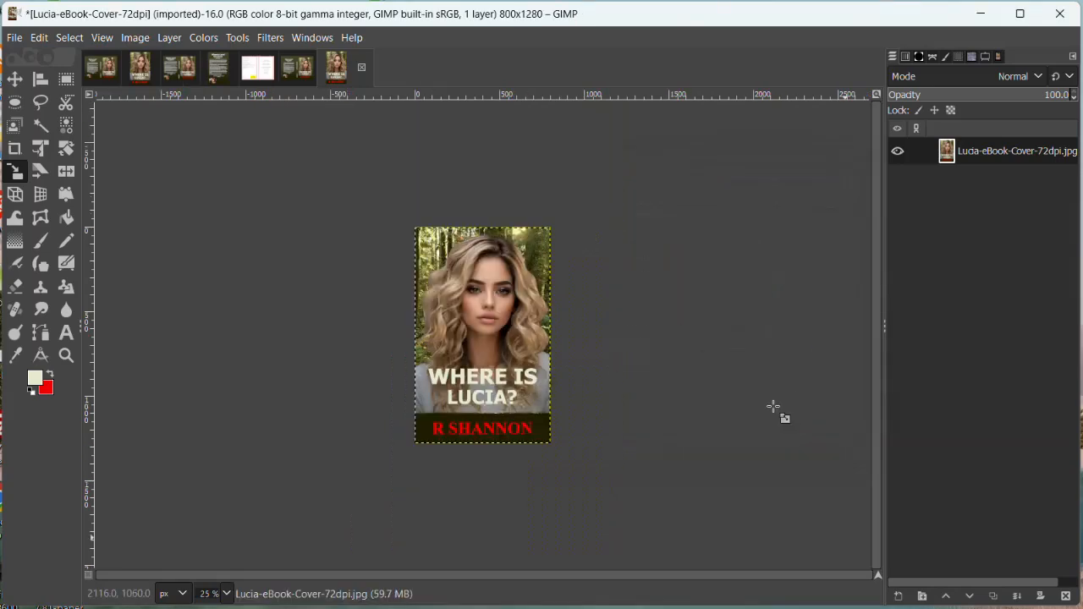